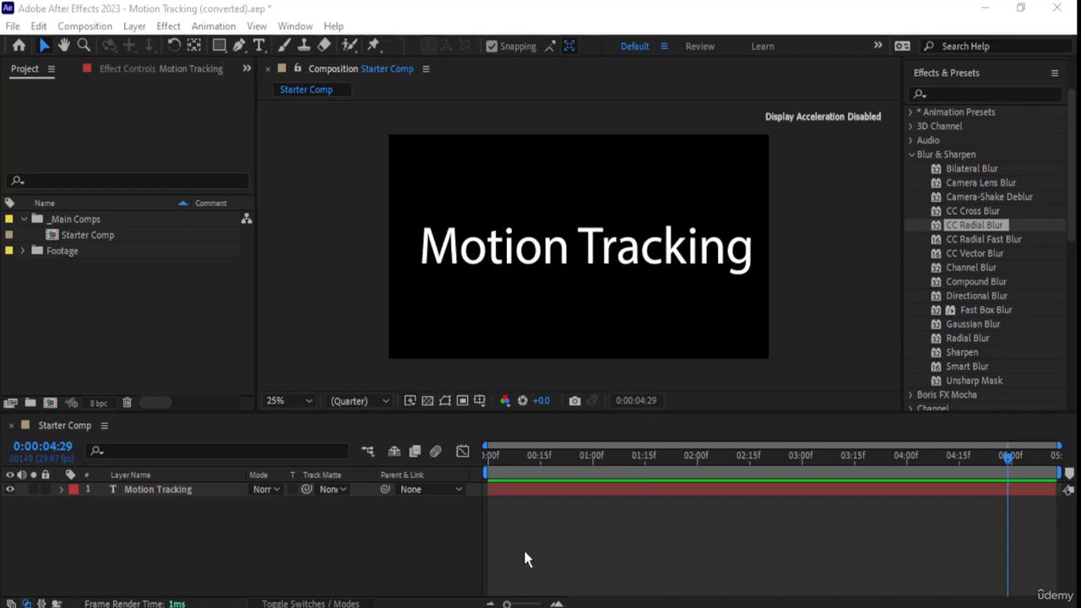
# - Delete the Motion Tracking text layer from Starter Comp
pyautogui.click(451, 379)
pyautogui.click(608, 263)
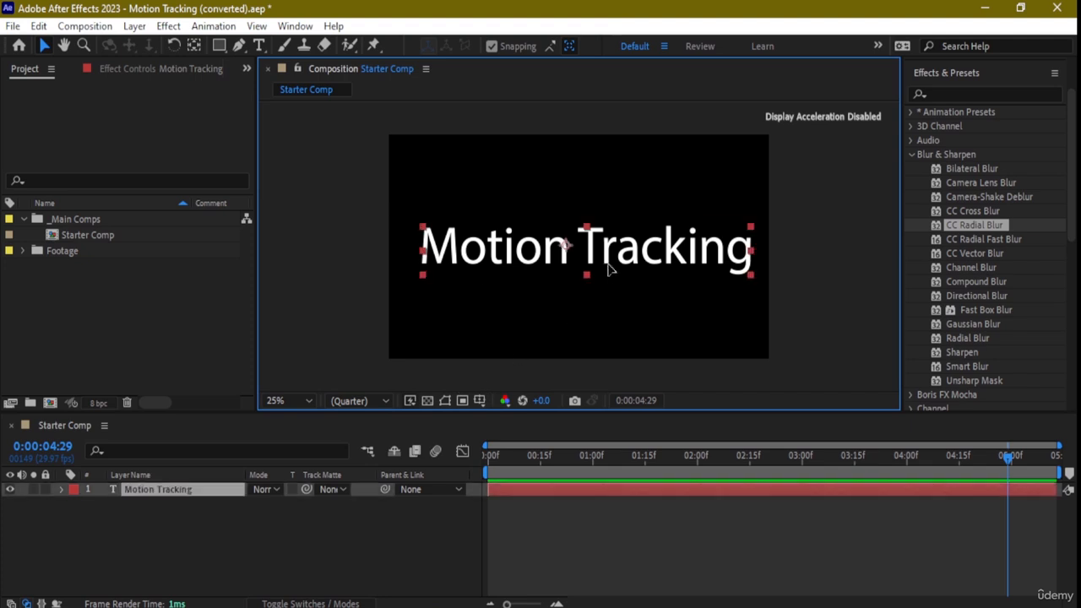
pyautogui.press('Delete')
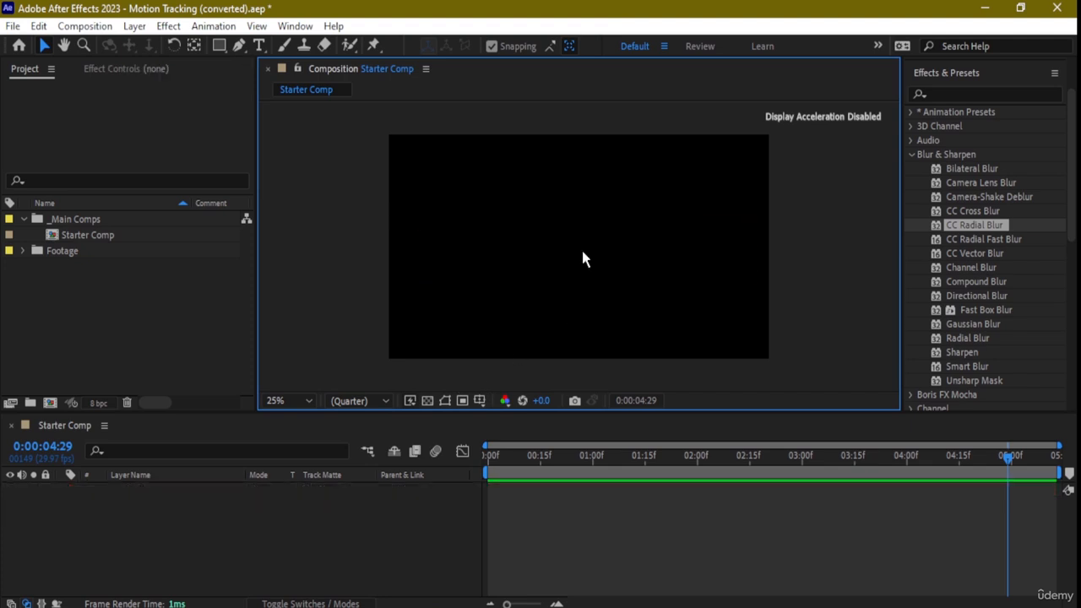
# - Clear the project of Starter Comp, the Footage folder and the _Main Comps folder
pyautogui.click(93, 239)
pyautogui.press('Delete')
pyautogui.click(96, 236)
pyautogui.press('Delete')
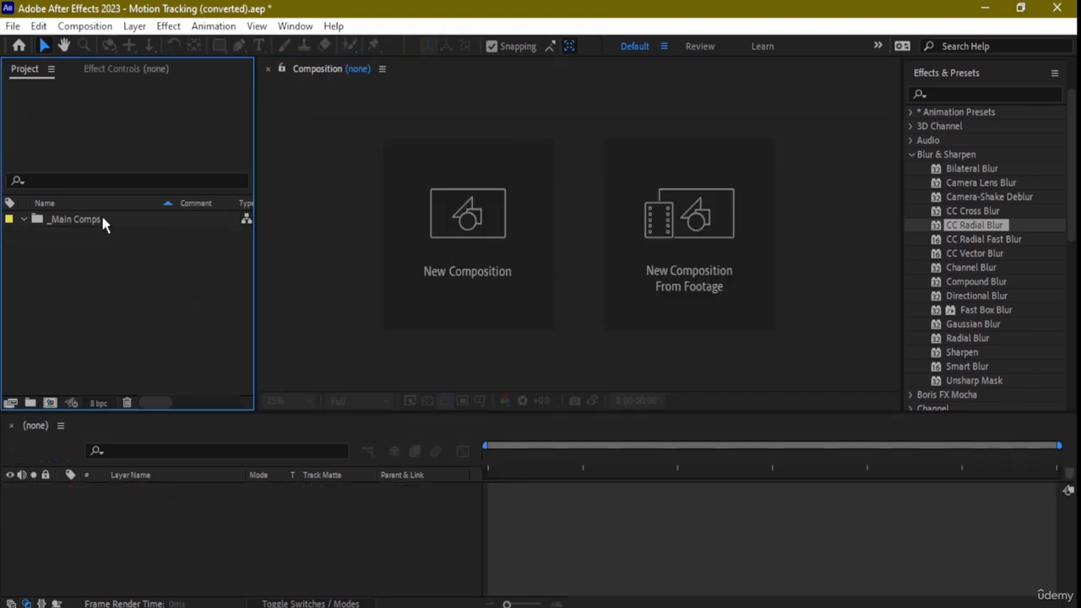
pyautogui.click(100, 217)
pyautogui.press('Delete')
# - Create a new composition named Comp 1 at 1920 x 1080, 40 frames per second and 30 seconds long
pyautogui.click(93, 26)
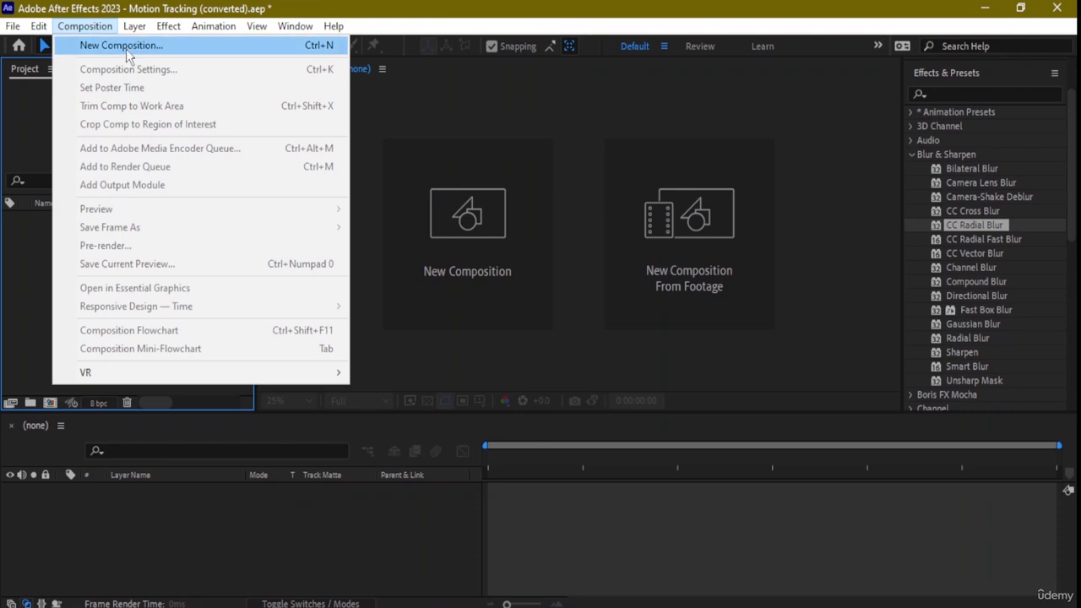
pyautogui.click(126, 45)
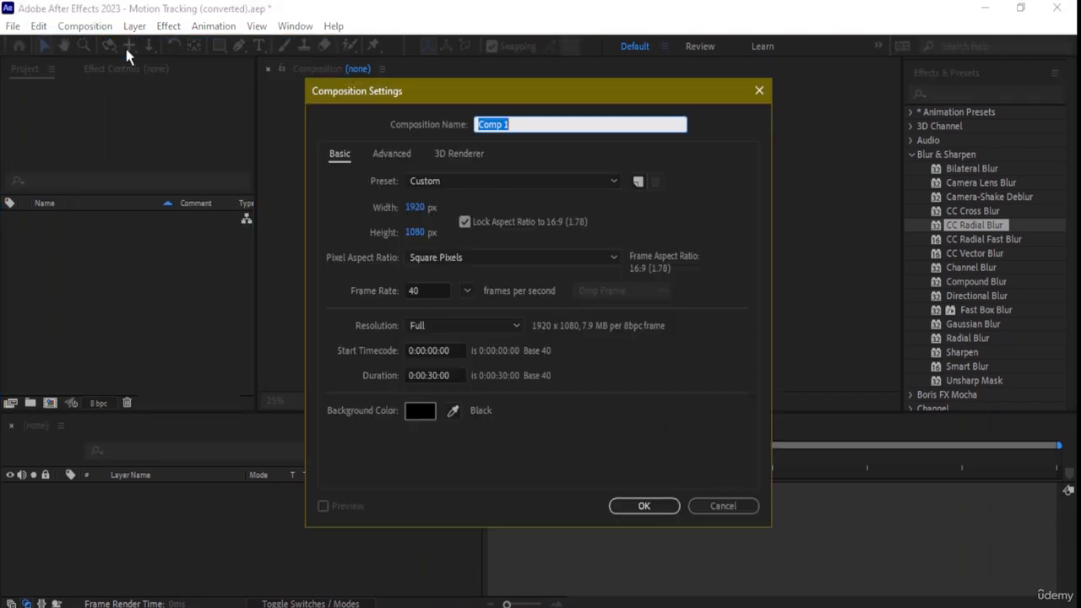
pyautogui.click(658, 506)
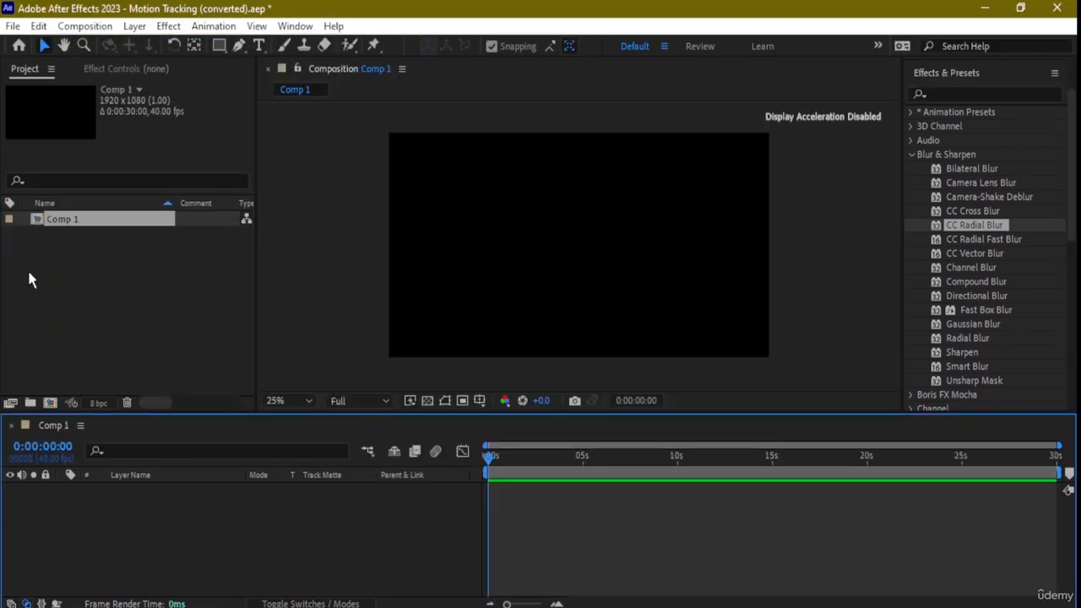
# - Import the file video (2160p).mp4 and add it as a layer in Comp 1
pyautogui.click(12, 27)
pyautogui.moveTo(10, 234)
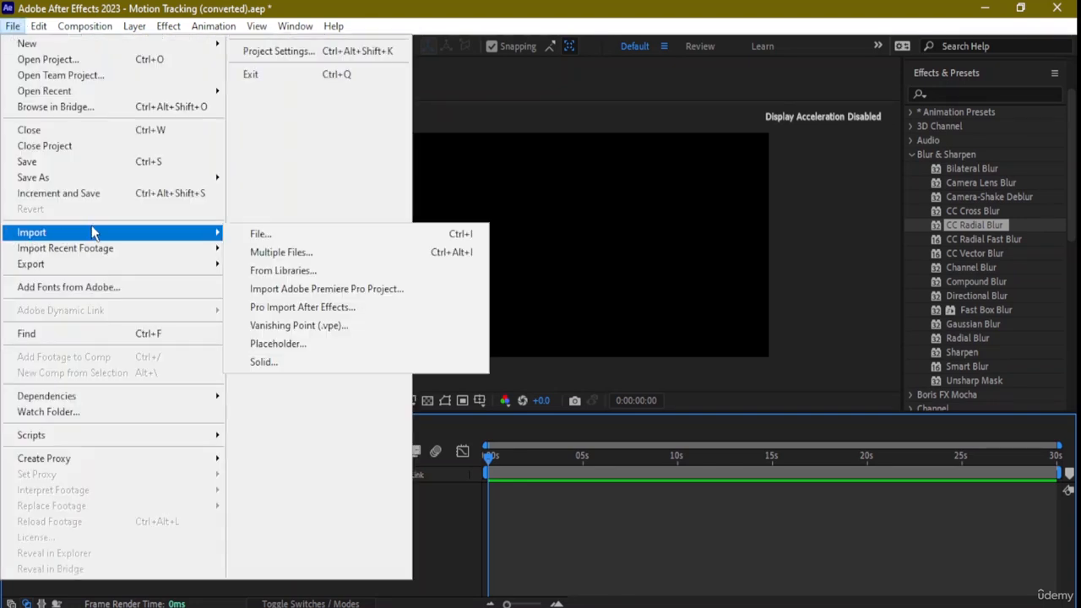
pyautogui.click(273, 236)
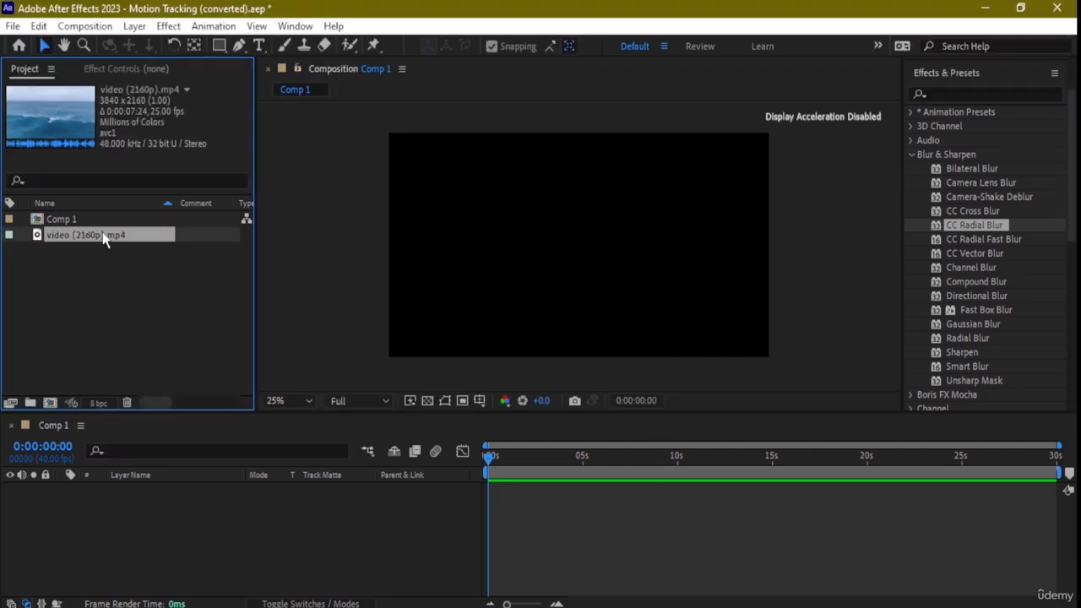
pyautogui.moveTo(81, 240); pyautogui.dragTo(144, 498)
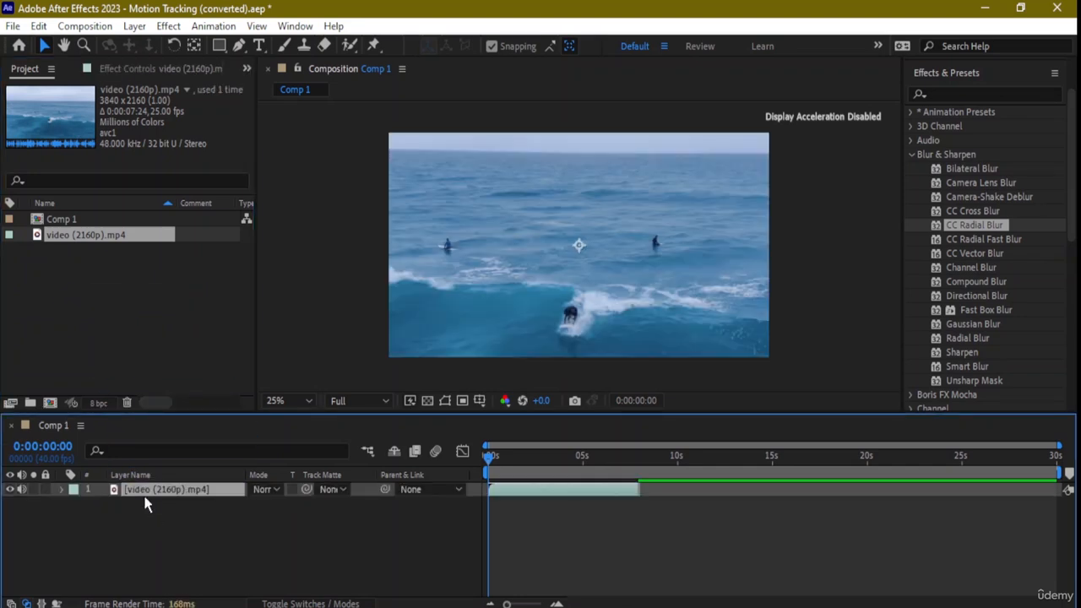
# - Scale the video layer down proportionally until its height fits the Comp 1 frame, and preview the clip
pyautogui.click(593, 304)
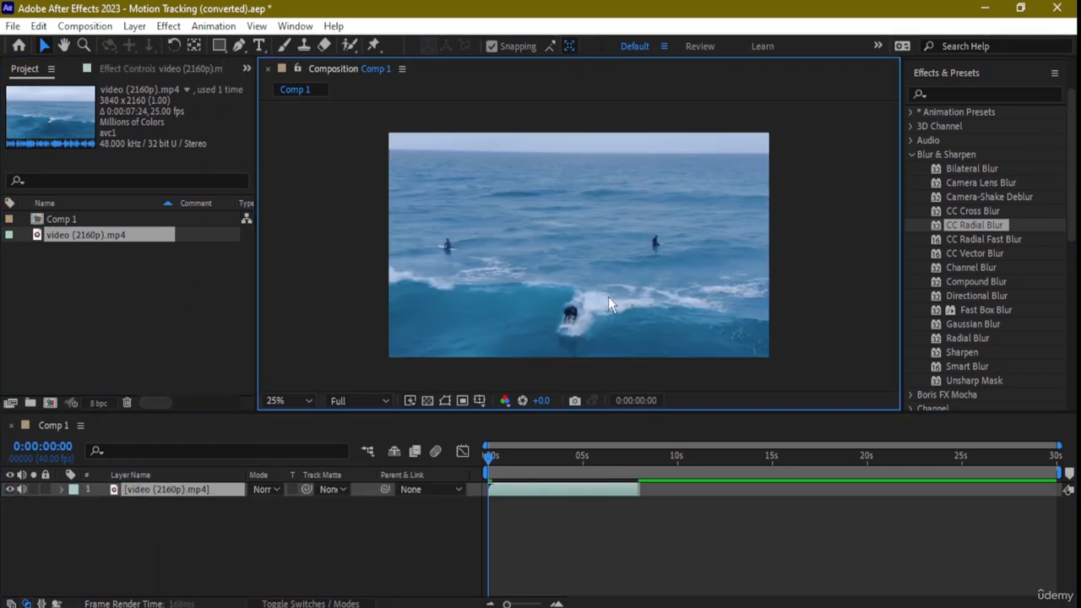
pyautogui.scroll(-2, 608, 297)
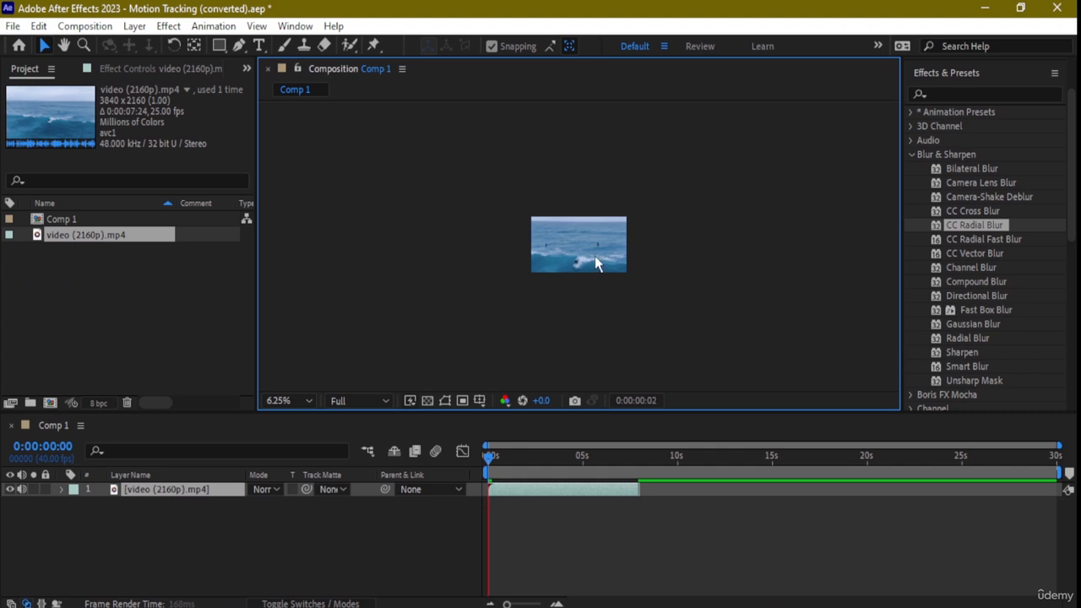
pyautogui.click(595, 256)
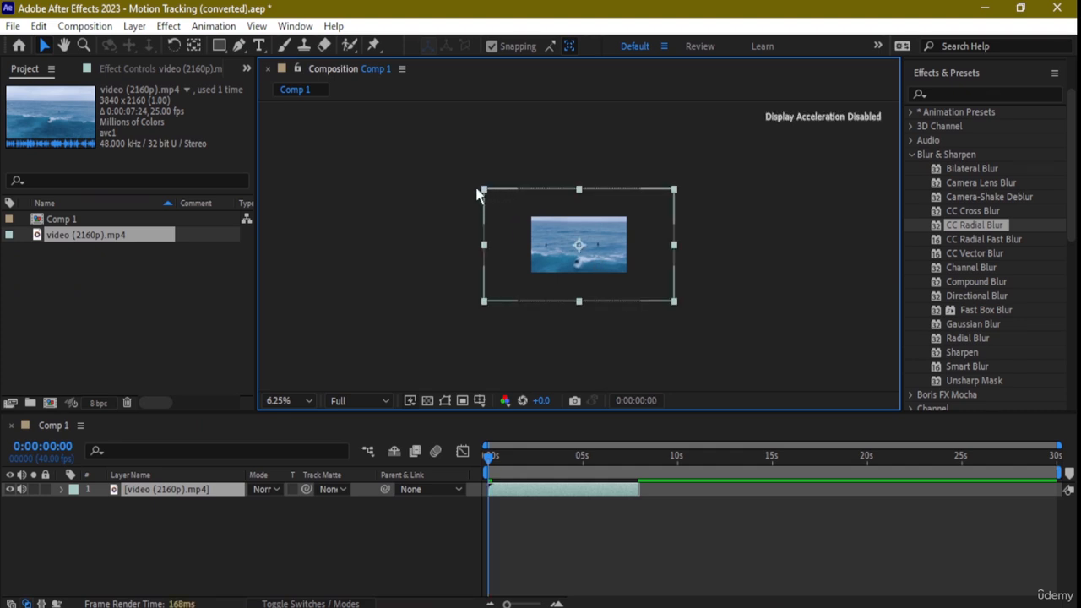
pyautogui.moveTo(485, 193); pyautogui.dragTo(511, 215)
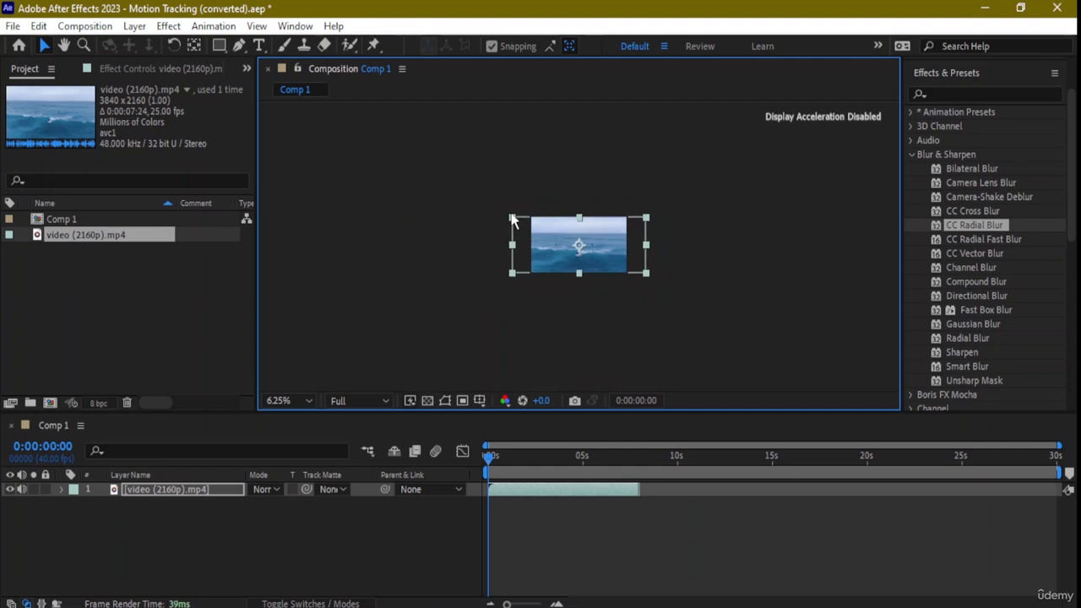
pyautogui.press('.')
pyautogui.press('.')
pyautogui.hotkey('ctrl', 'shift', 'a')
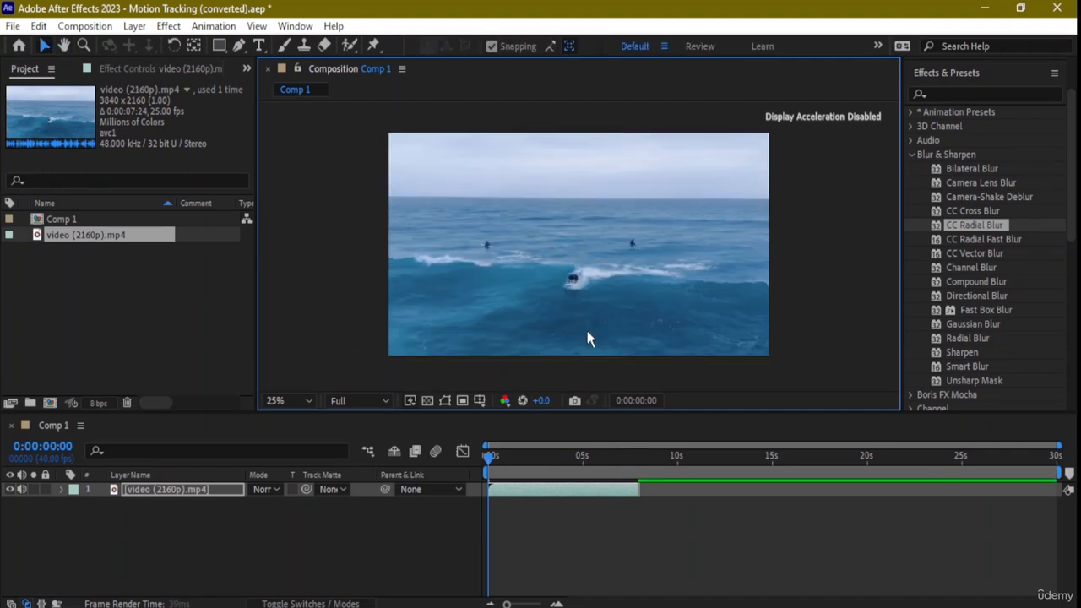
pyautogui.press('space')
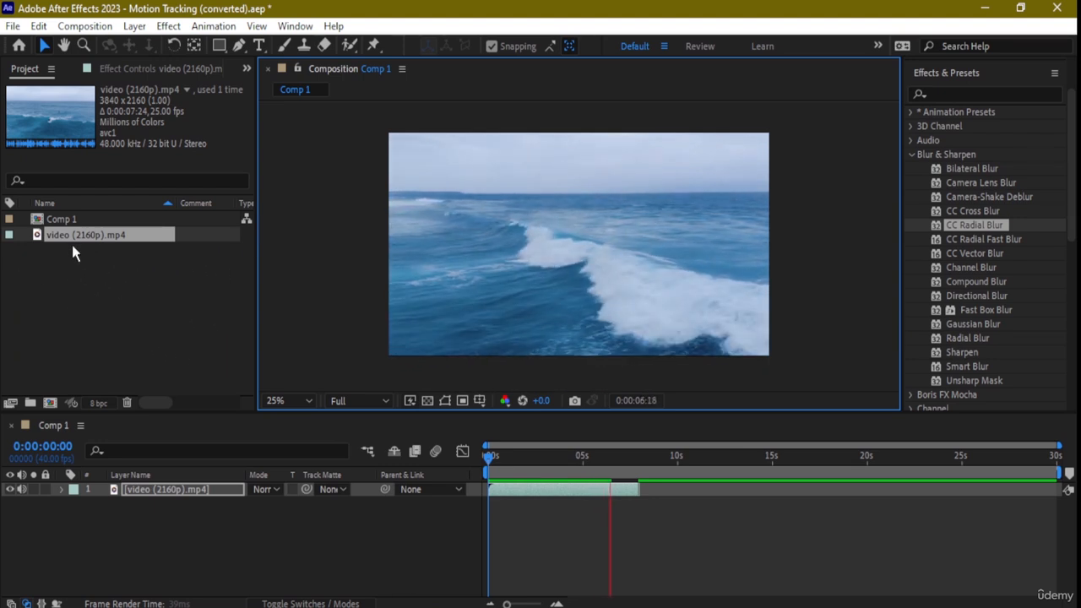
# - Create a new composition from the video (2160p).mp4 footage, matching its size and duration
pyautogui.moveTo(95, 238); pyautogui.dragTo(47, 401)
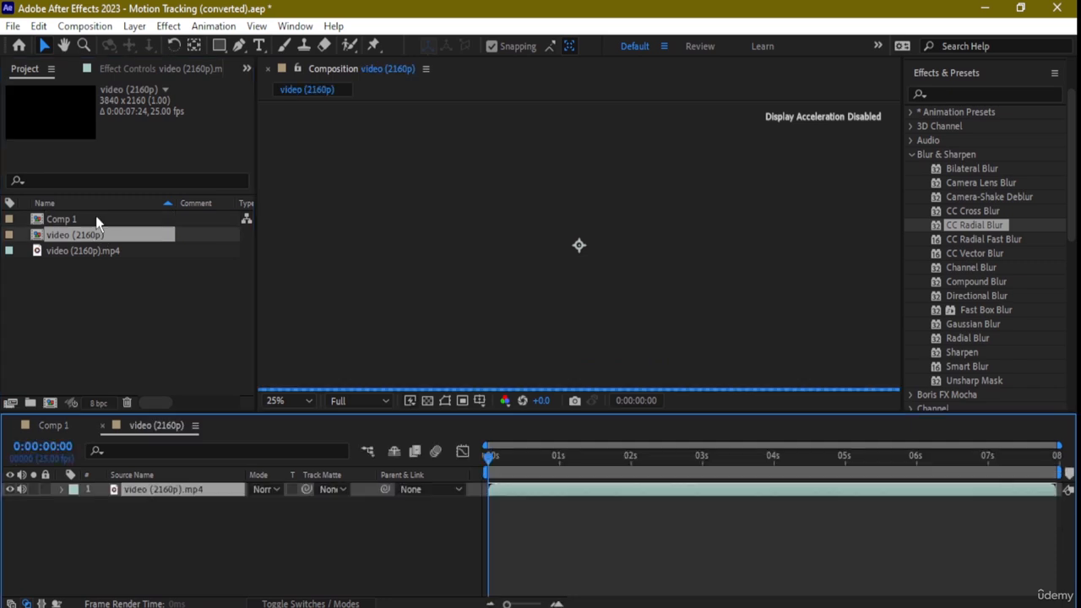
pyautogui.scroll(-1, 561, 279)
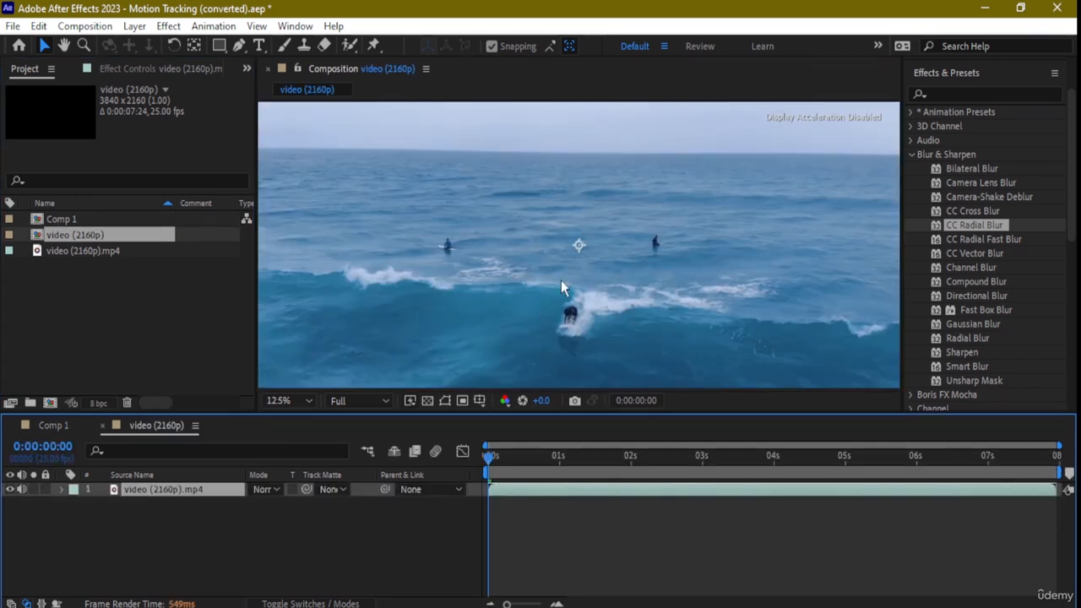
pyautogui.scroll(1, 560, 279)
pyautogui.scroll(-1, 561, 279)
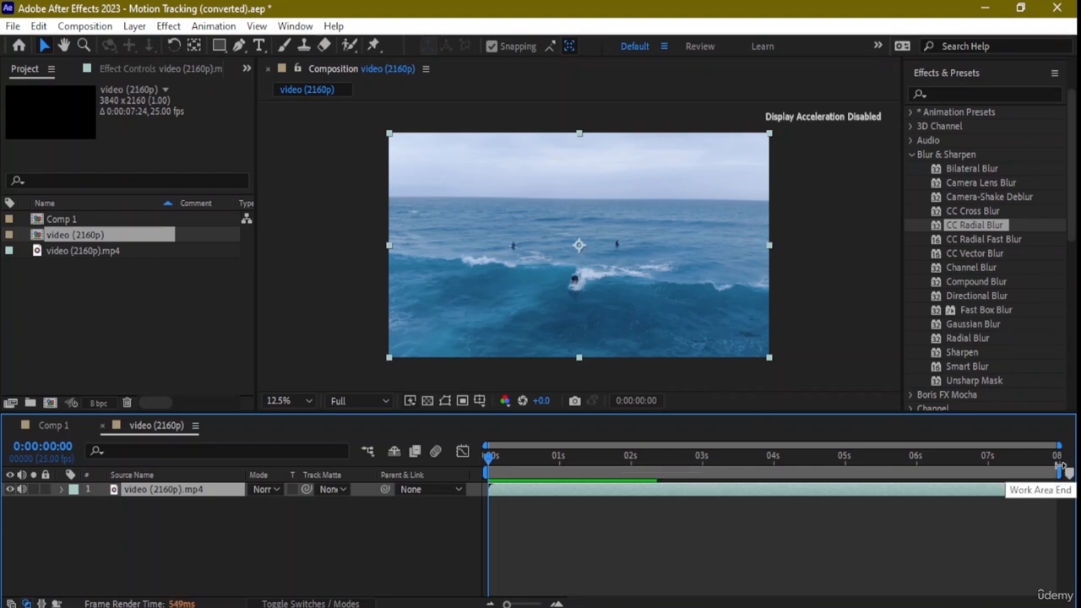
# - Shorten the work area to end at about 6 seconds and preview the surfing clip from the start
pyautogui.moveTo(1057, 470); pyautogui.dragTo(918, 461)
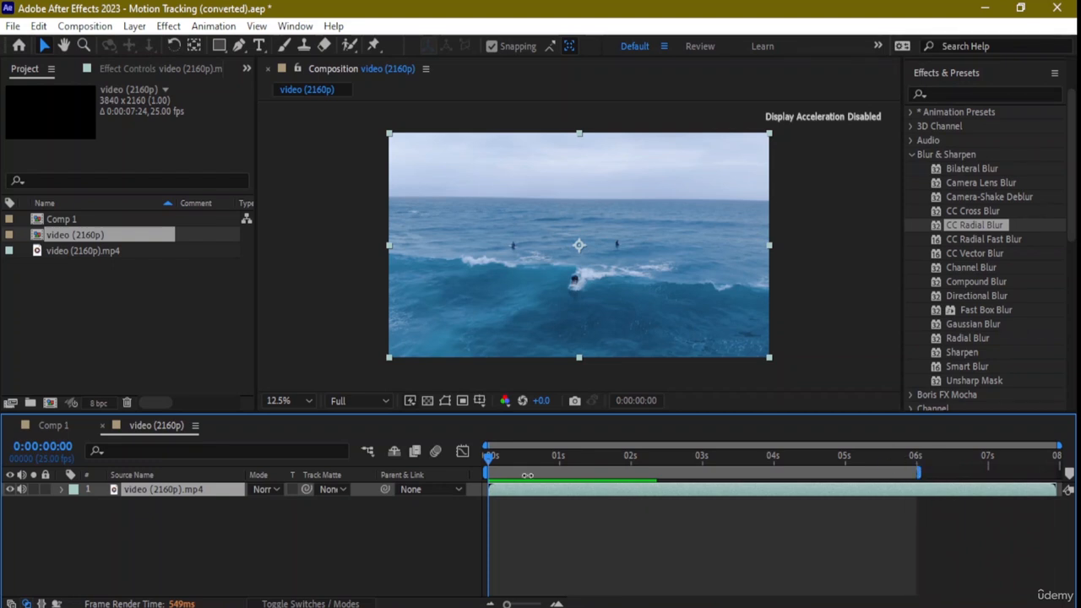
pyautogui.click(481, 460)
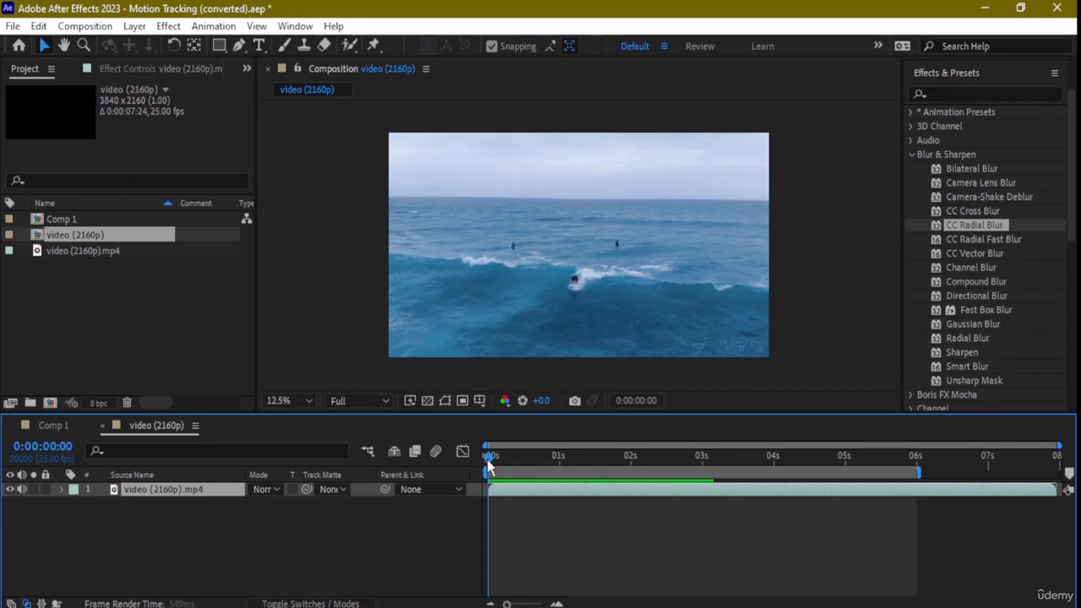
pyautogui.press('space')
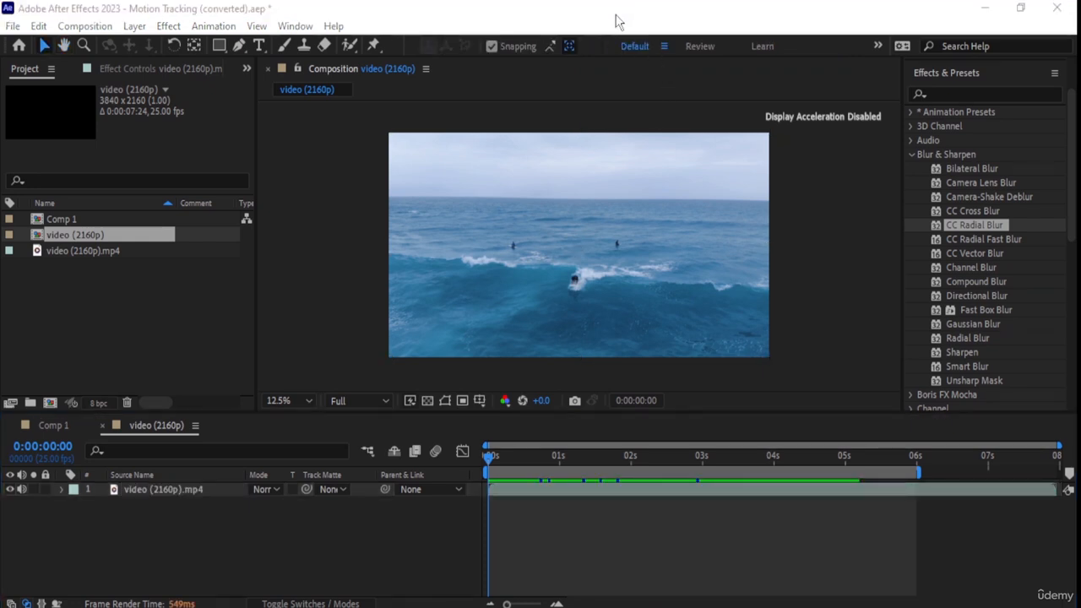
pyautogui.click(553, 350)
pyautogui.press('space')
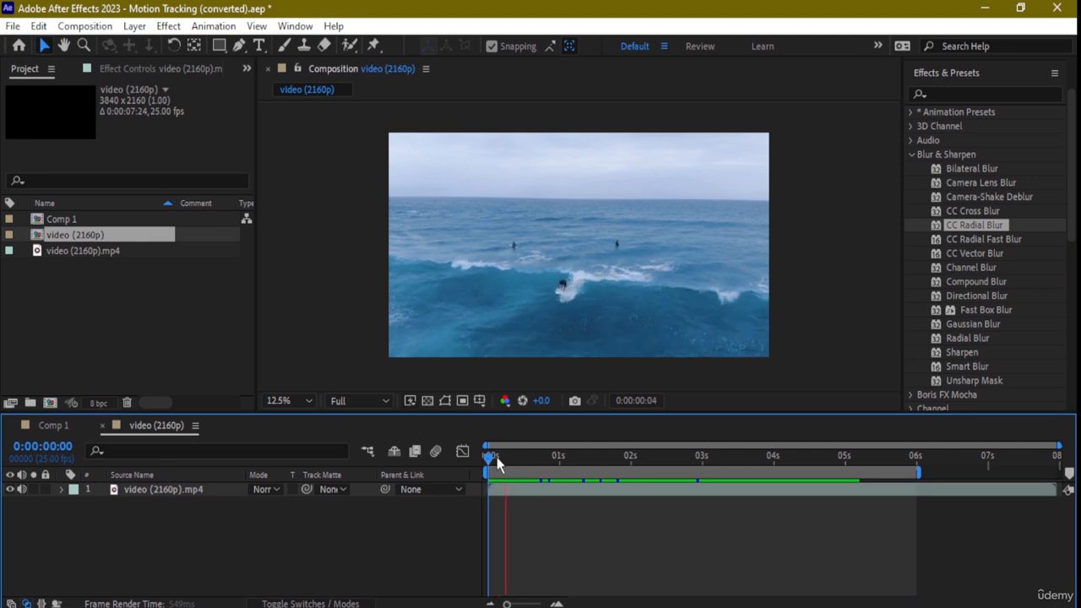
pyautogui.press('space')
pyautogui.moveTo(495, 459); pyautogui.dragTo(440, 462)
pyautogui.press('space')
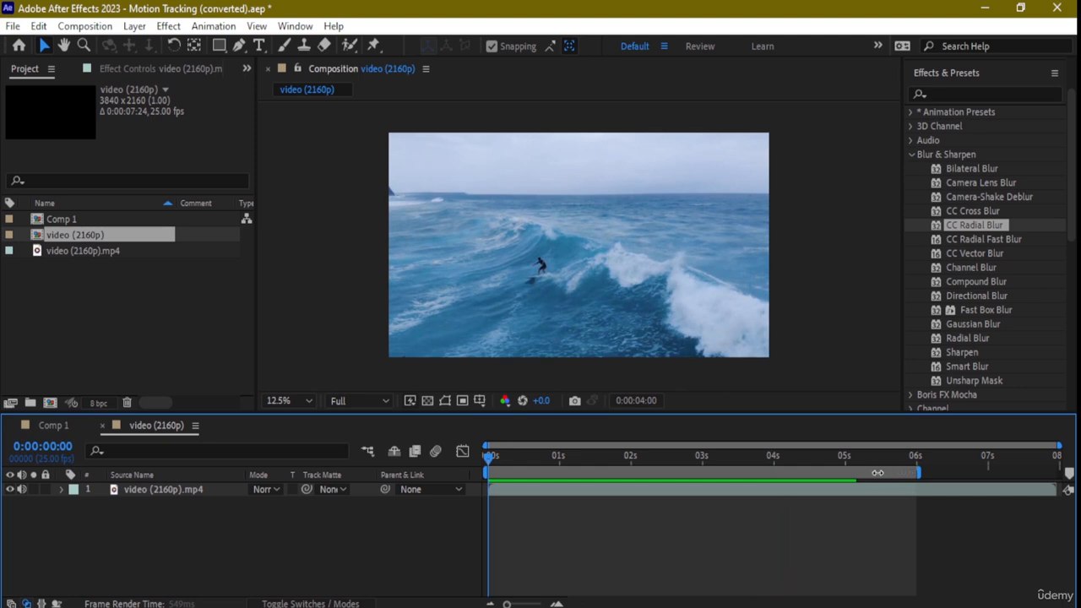
# - Shorten the work area to end at about 5 seconds and play it back
pyautogui.moveTo(855, 470); pyautogui.dragTo(856, 471)
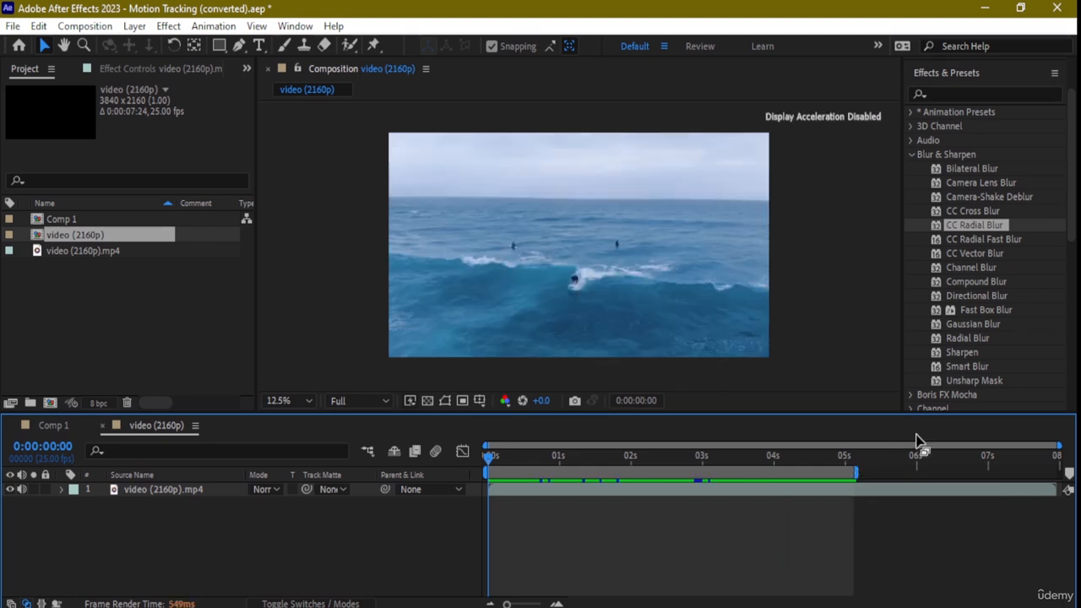
pyautogui.press('space')
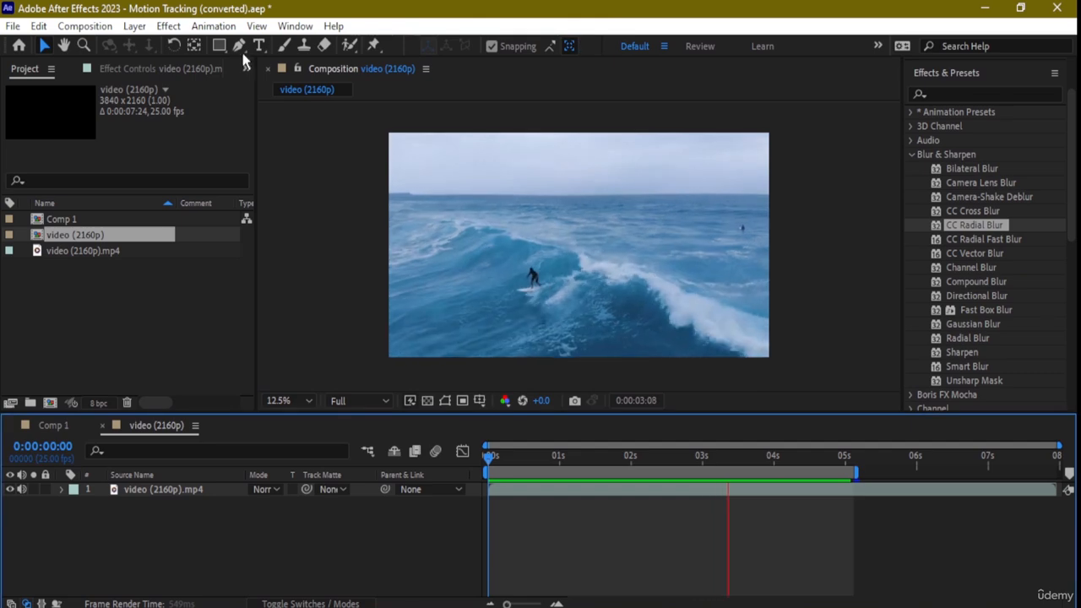
# - Show the Tracker controls in the workspace
pyautogui.click(284, 26)
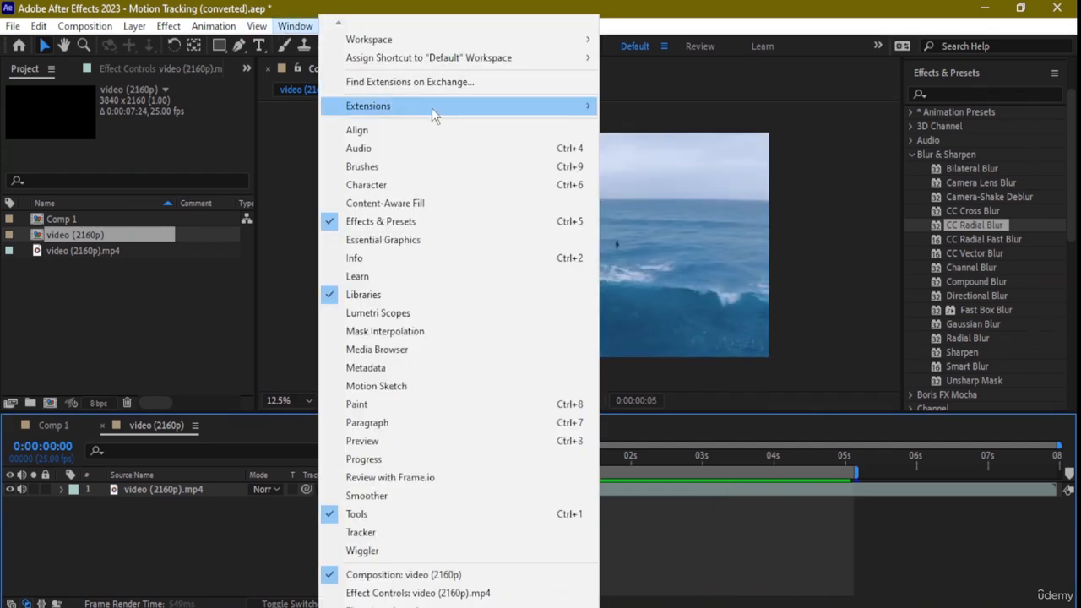
pyautogui.click(380, 532)
pyautogui.scroll(-2, 968, 312)
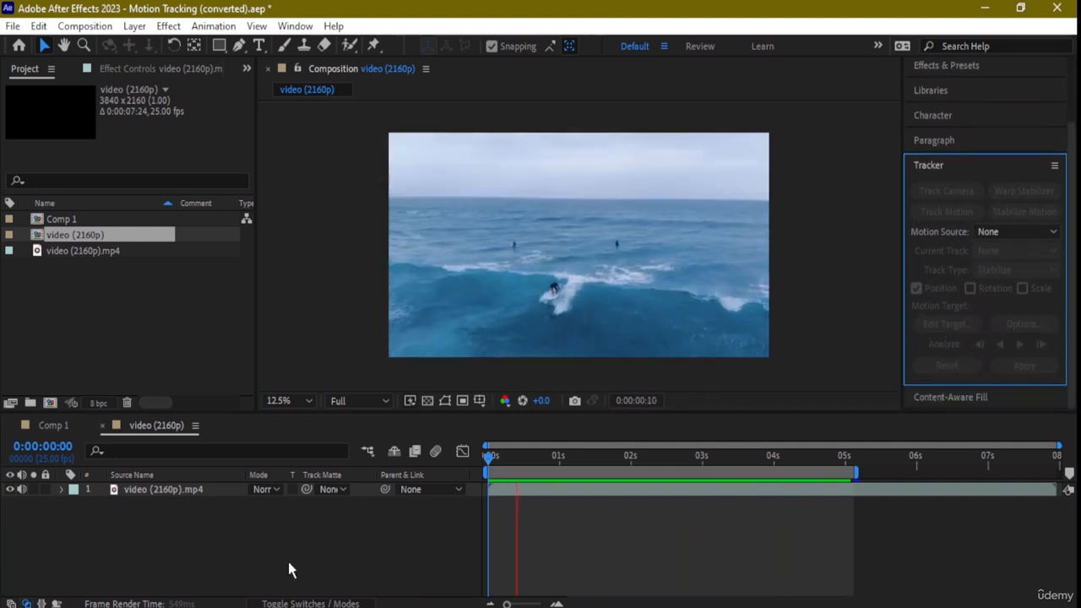
# - Add a second viewer for the video (2160p) composition and stop the playback
pyautogui.rightClick(205, 519)
pyautogui.moveTo(346, 321)
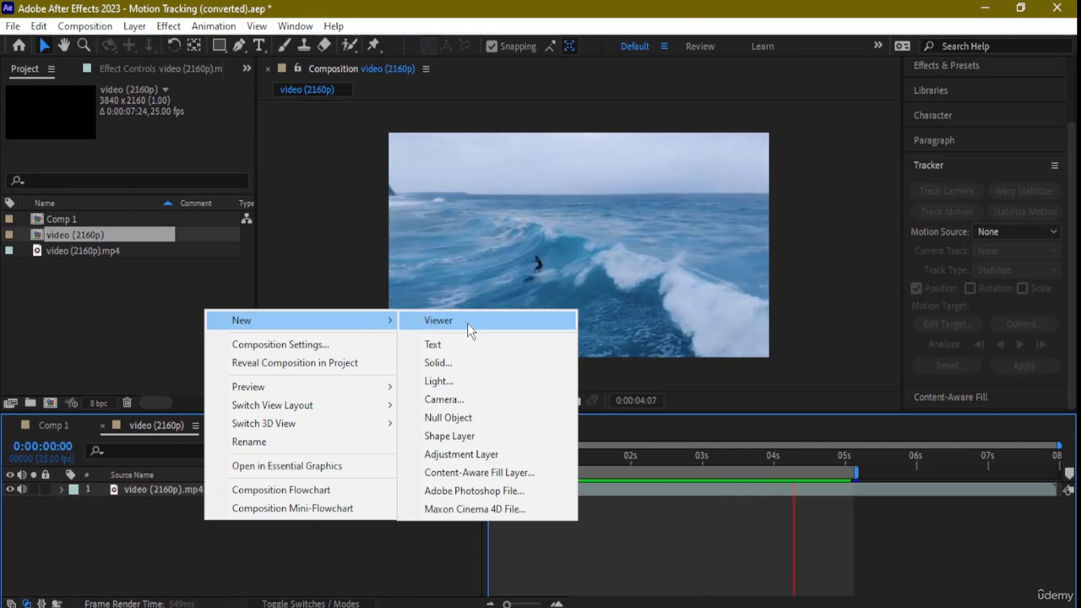
pyautogui.click(200, 508)
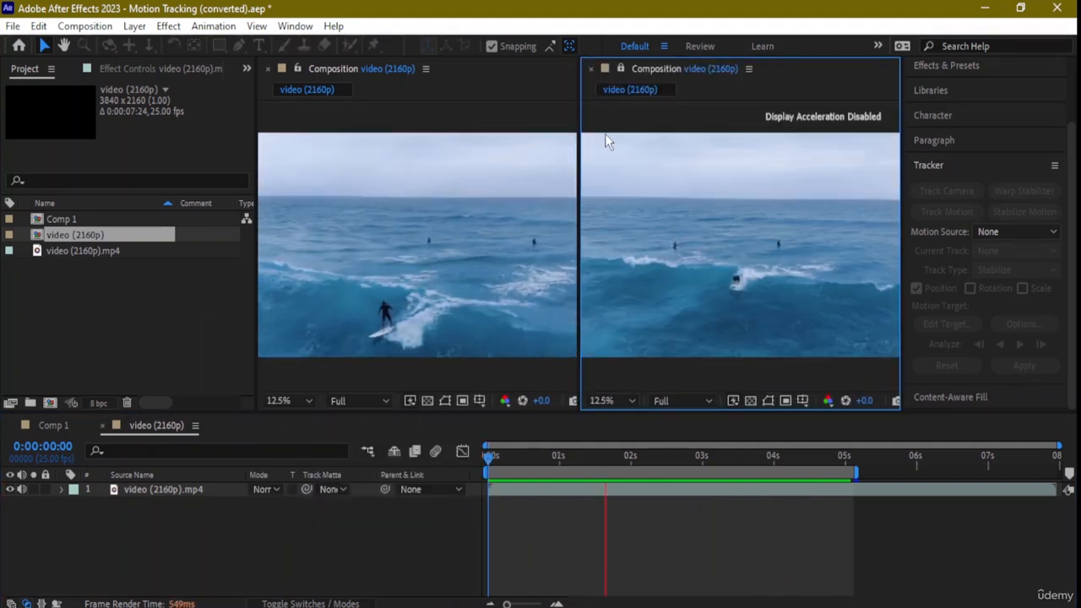
pyautogui.press('space')
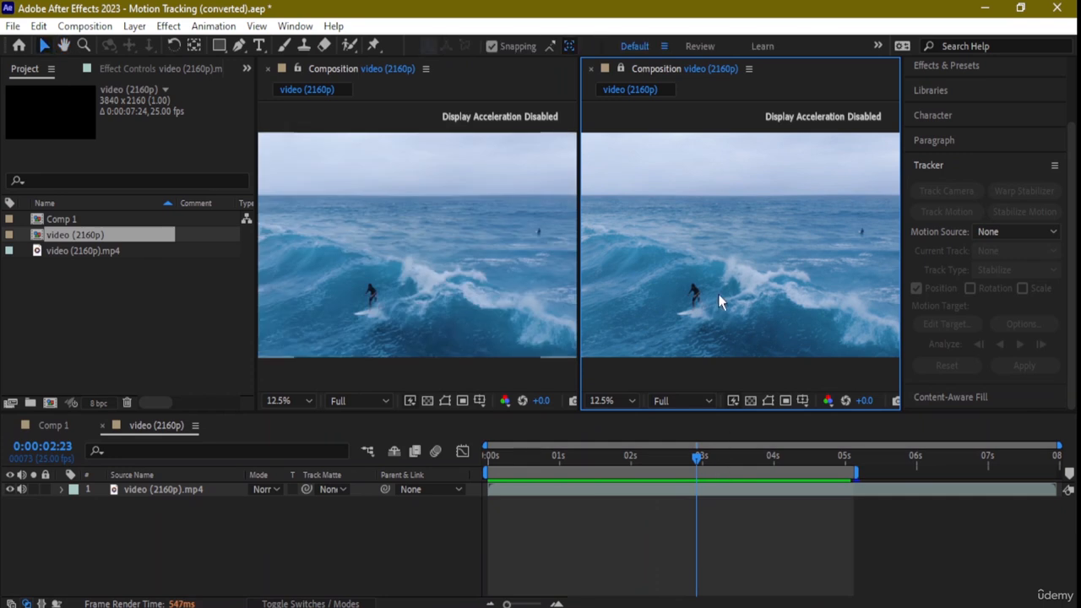
# - Start Track Motion on the video (2160p).mp4 layer with the current time at 0:00:00:00
pyautogui.click(718, 294)
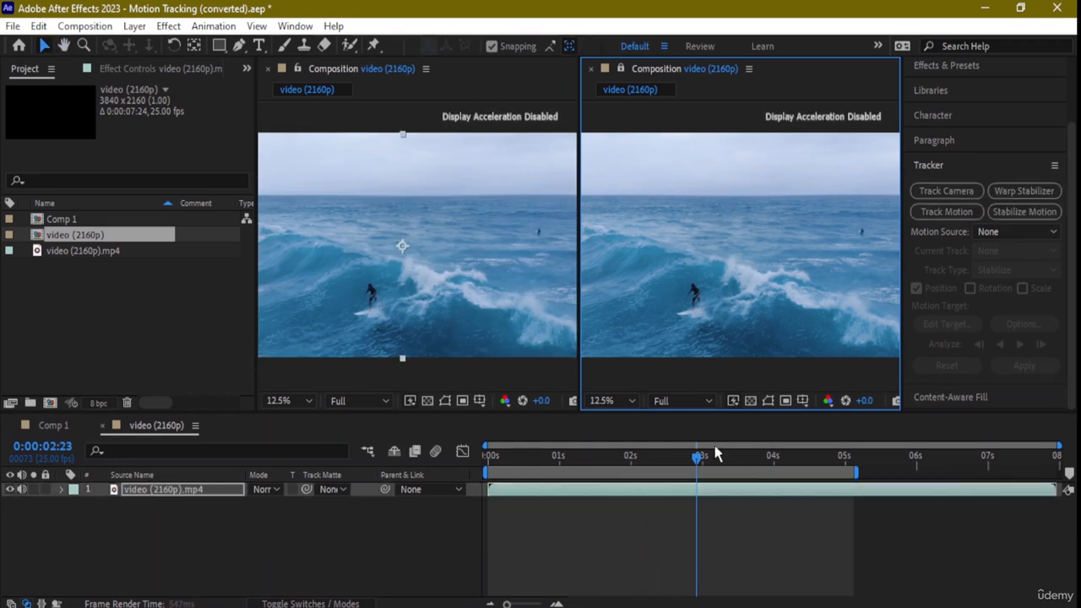
pyautogui.moveTo(701, 466); pyautogui.dragTo(487, 460)
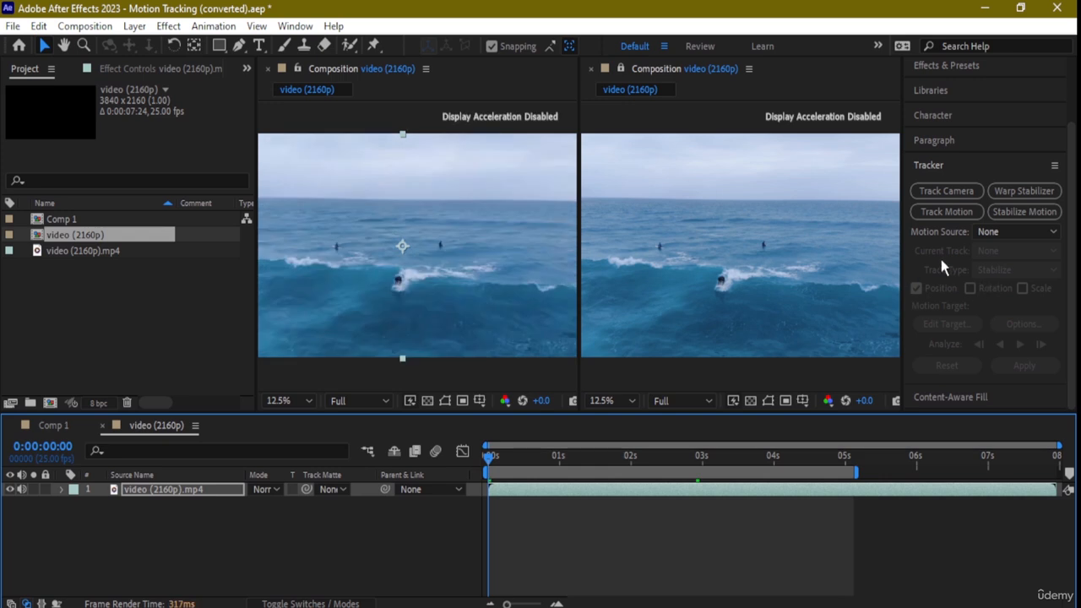
pyautogui.click(959, 213)
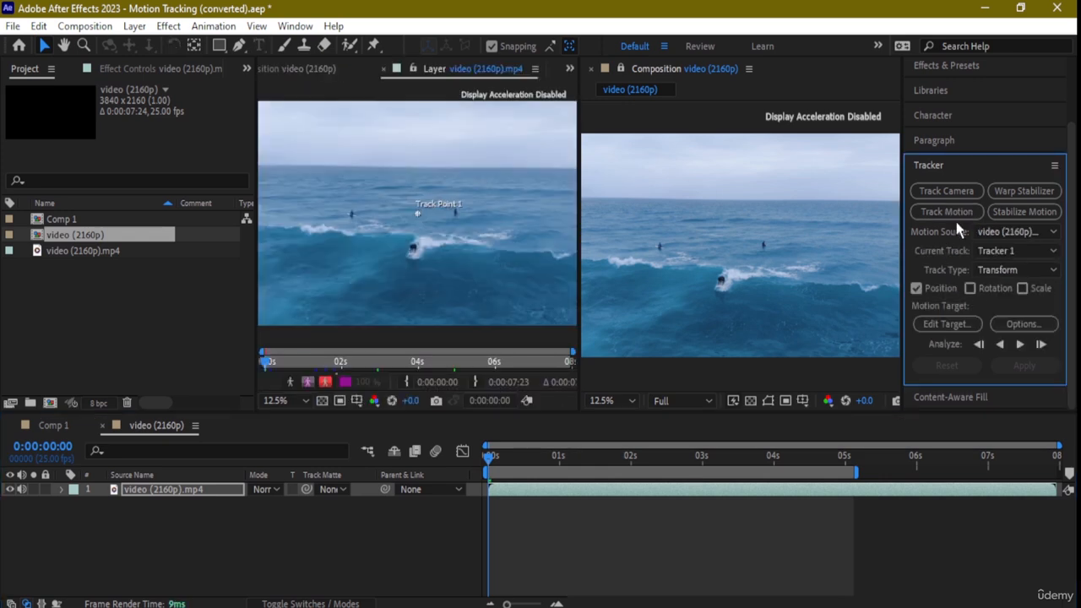
# - Move Track Point 1 onto the upper body of the surfer riding the wave
pyautogui.press('.')
pyautogui.press('.')
pyautogui.press('.')
pyautogui.press('.')
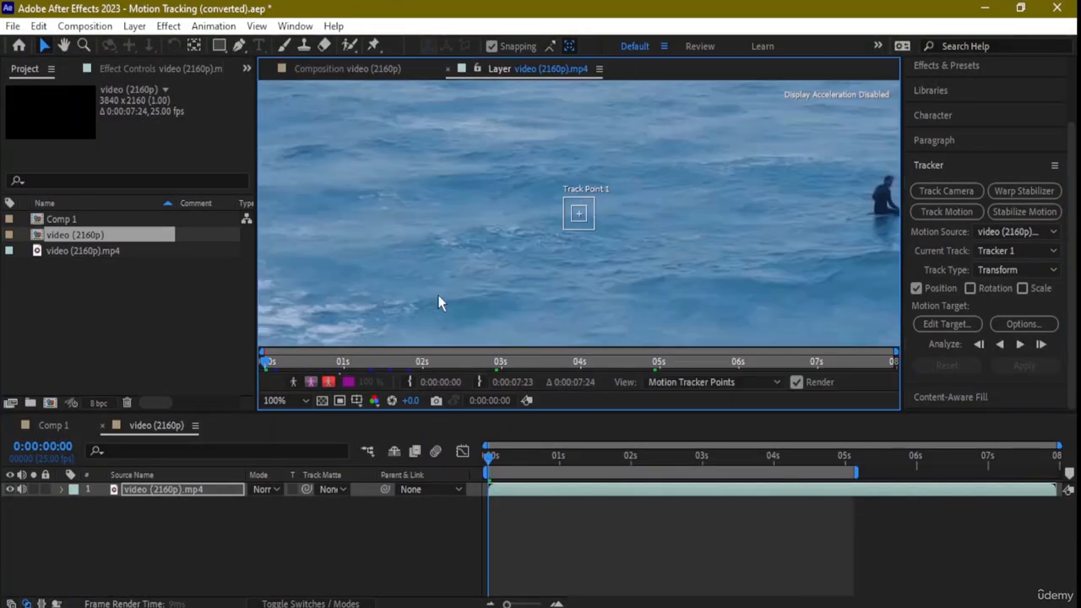
pyautogui.scroll(-2, 651, 263)
pyautogui.scroll(-1, 639, 253)
pyautogui.scroll(1, 592, 266)
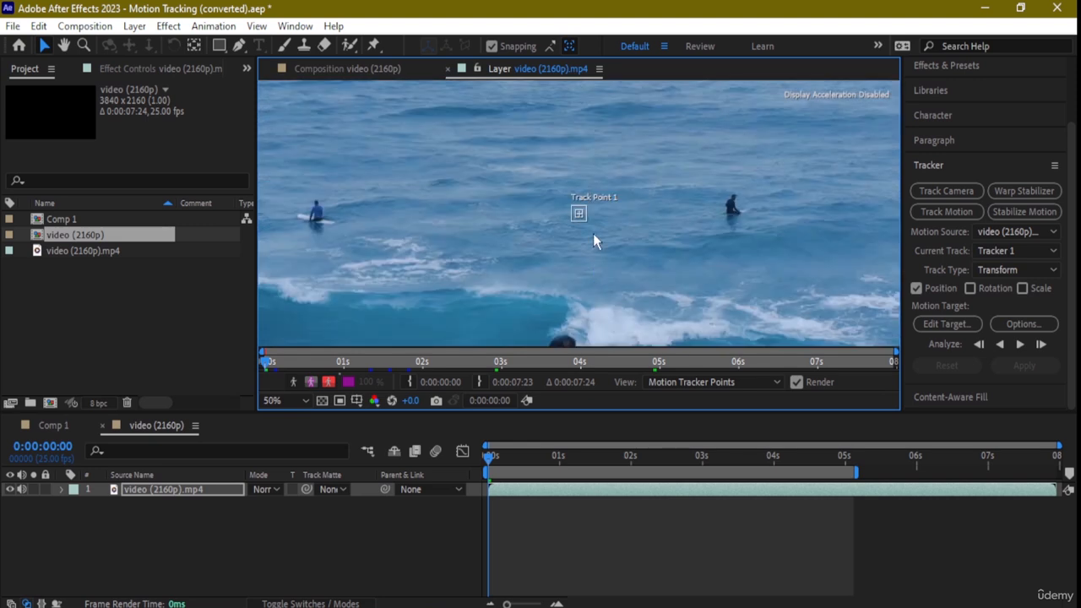
pyautogui.scroll(-4, 565, 338)
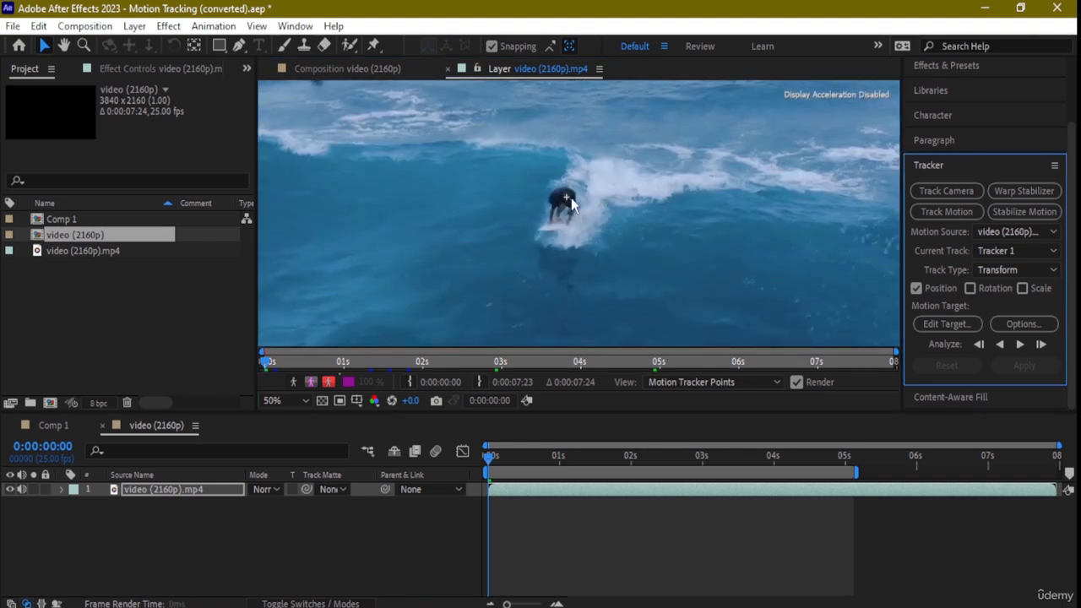
pyautogui.scroll(2, 592, 194)
pyautogui.moveTo(579, 213); pyautogui.dragTo(525, 115)
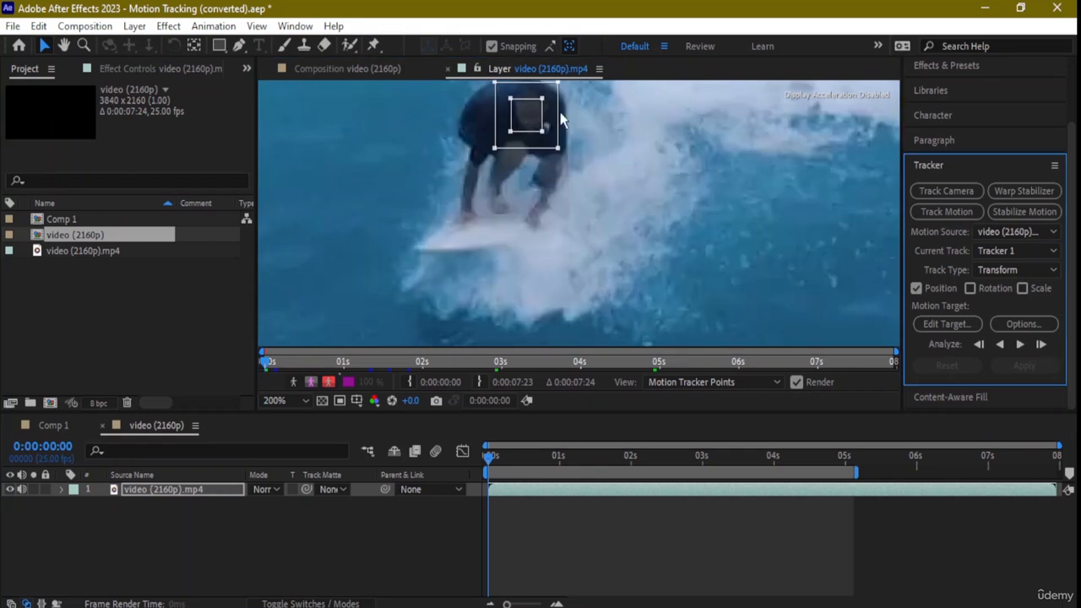
# - Enlarge the search and feature regions of Track Point 1 so they frame the surfer's upper body
pyautogui.press(',')
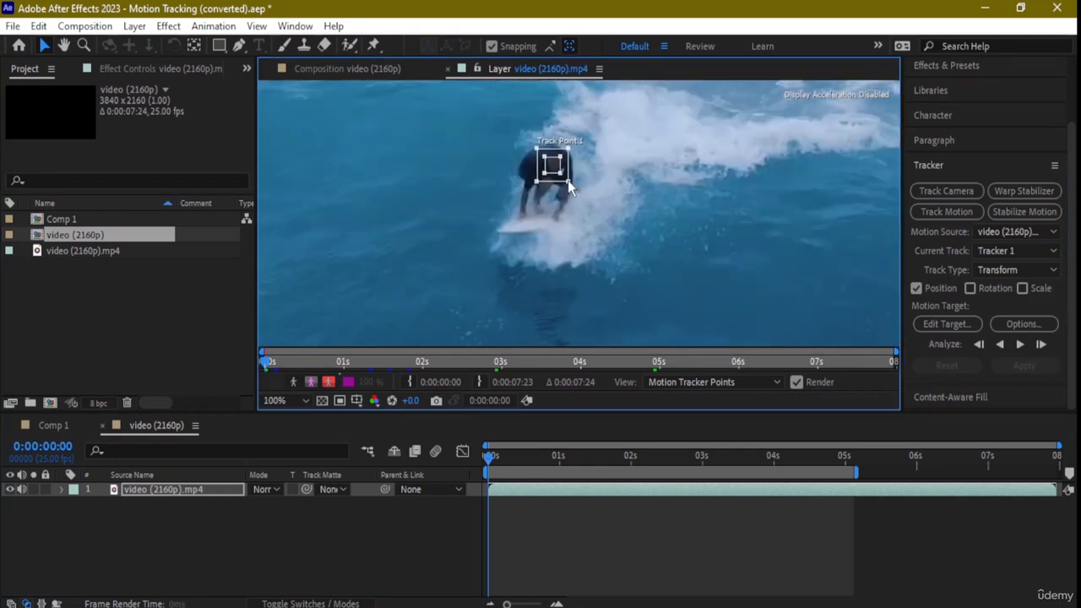
pyautogui.moveTo(568, 180); pyautogui.dragTo(571, 184)
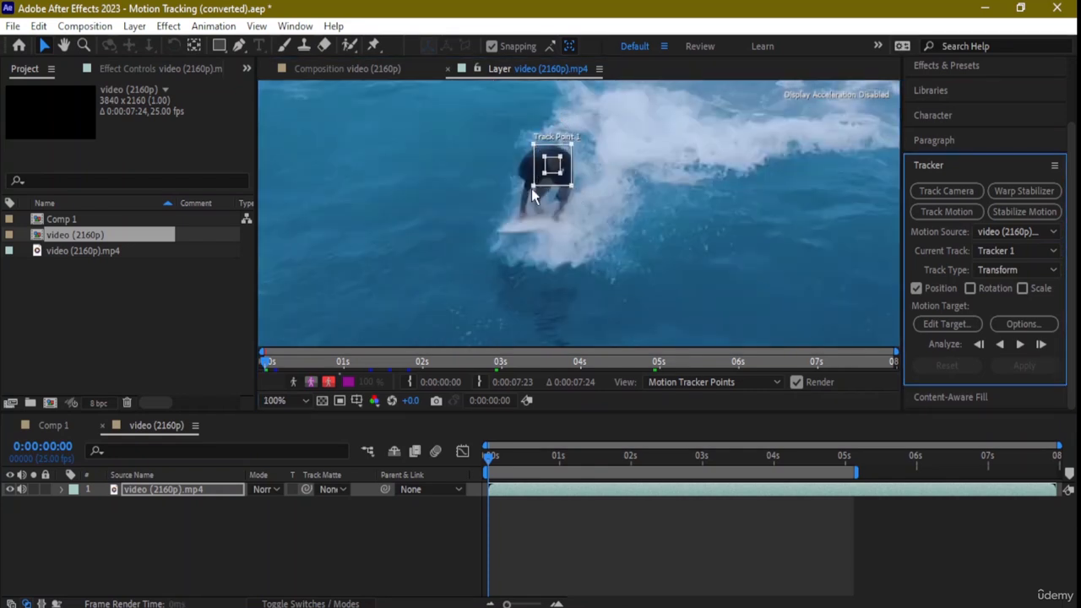
pyautogui.moveTo(533, 188); pyautogui.dragTo(569, 151)
pyautogui.scroll(-2, 602, 218)
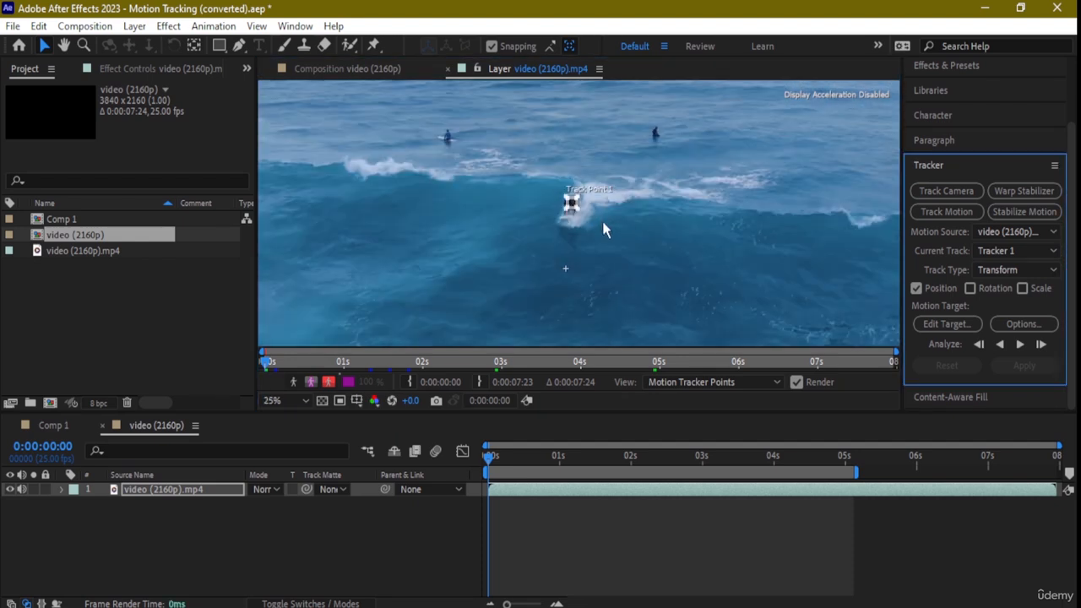
pyautogui.scroll(-1, 602, 218)
pyautogui.scroll(2, 648, 238)
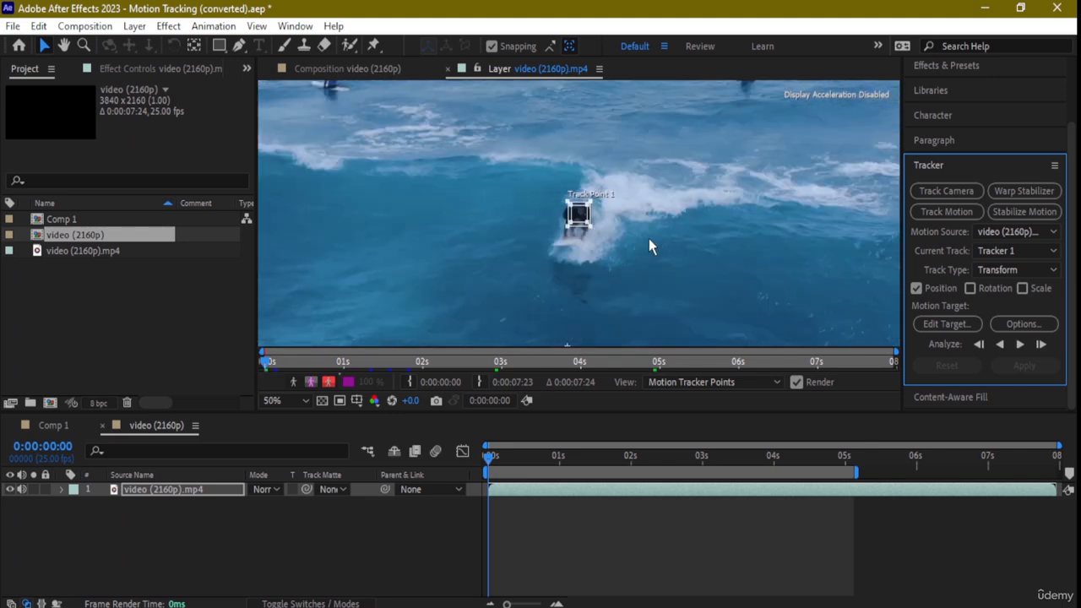
# - Analyze the track backward from the first frame
pyautogui.click(1001, 345)
pyautogui.scroll(-1, 709, 284)
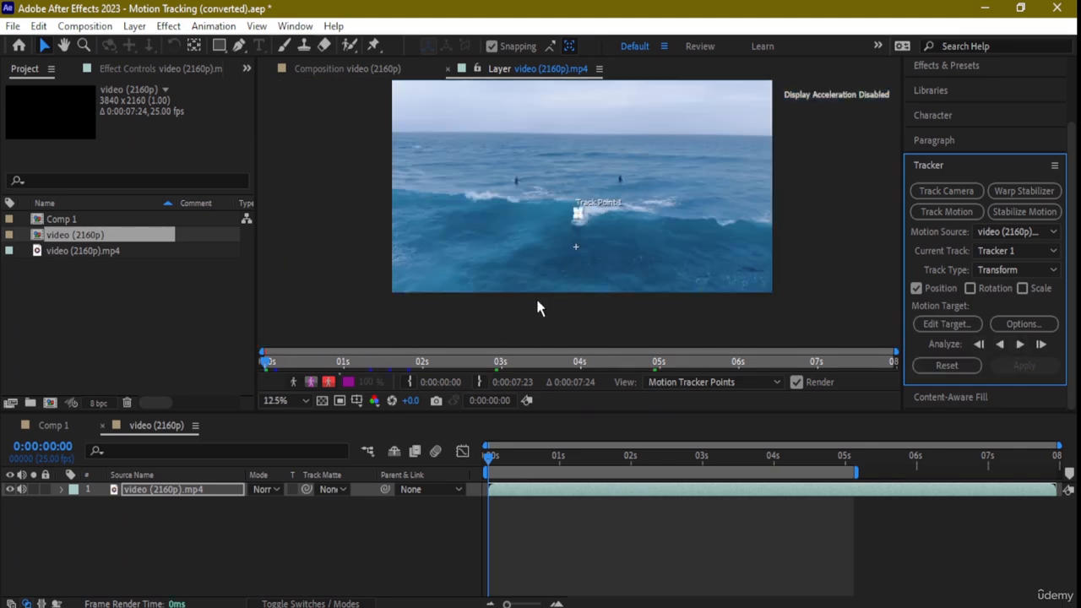
pyautogui.scroll(1, 591, 279)
pyautogui.scroll(-1, 610, 273)
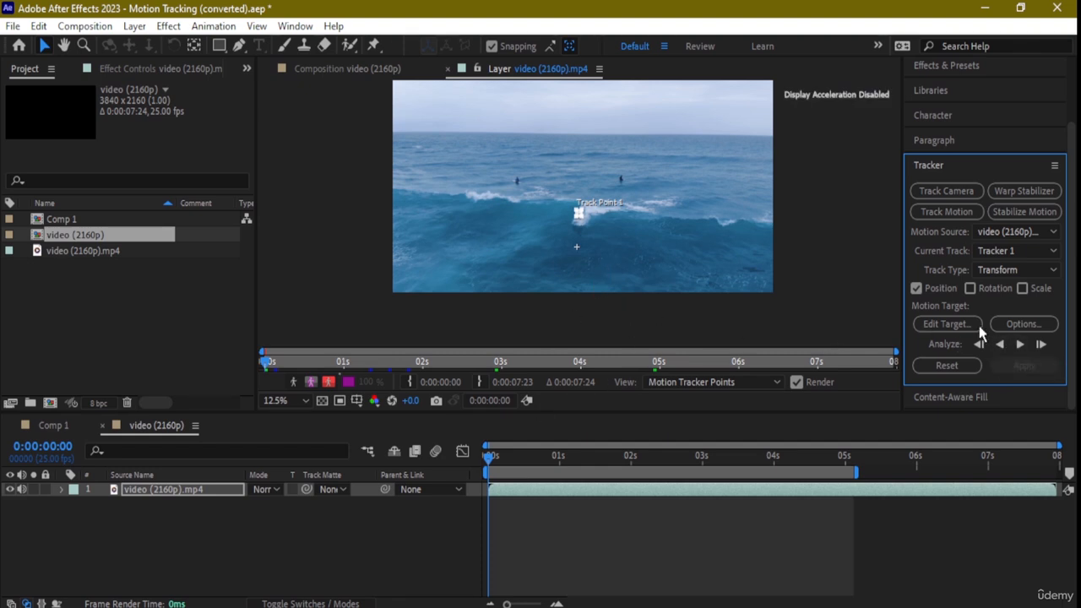
# - Play the layer briefly and compare Track Point 1 with the surfer's movement
pyautogui.press('space')
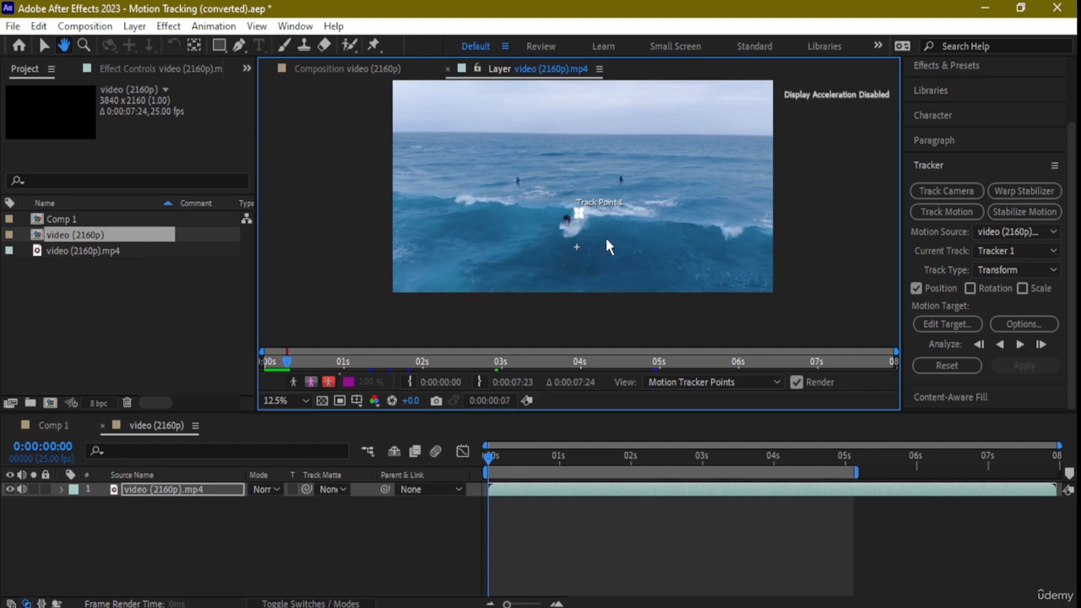
pyautogui.press('space')
pyautogui.scroll(2, 601, 245)
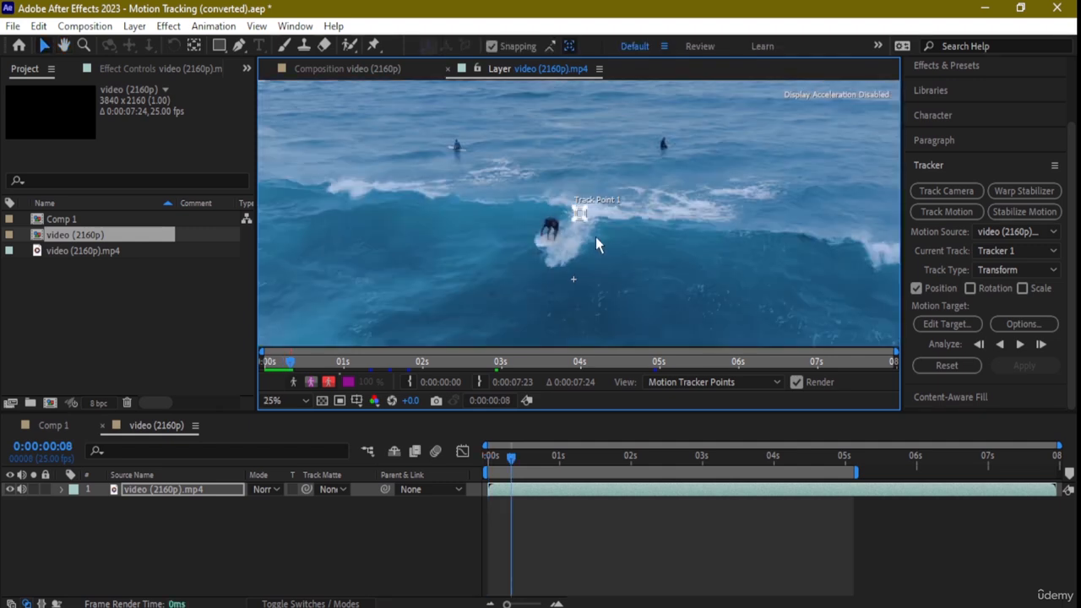
pyautogui.moveTo(593, 244); pyautogui.dragTo(634, 227)
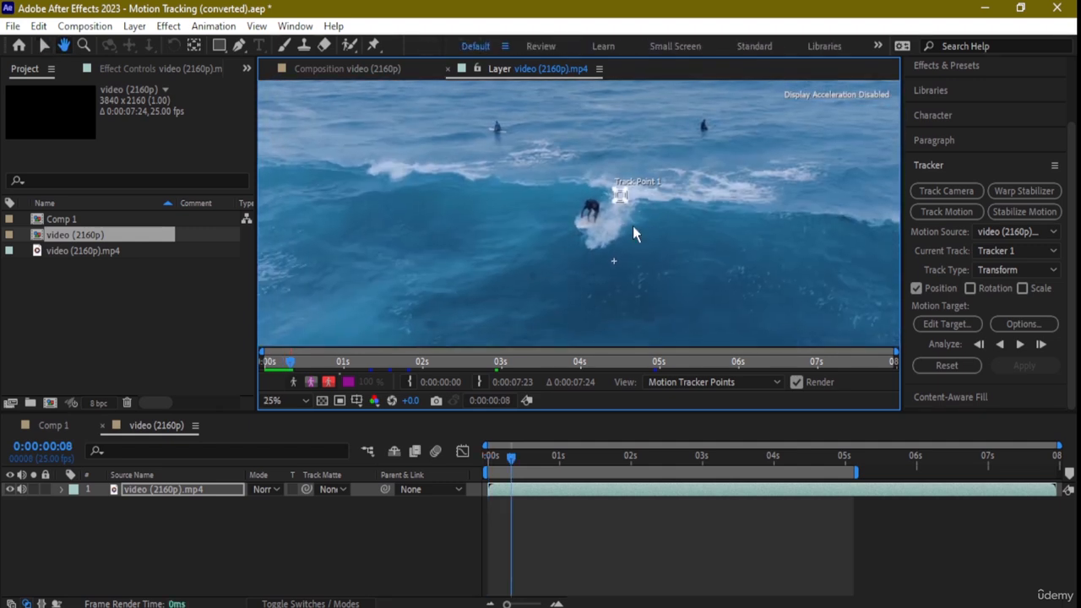
pyautogui.scroll(1, 623, 224)
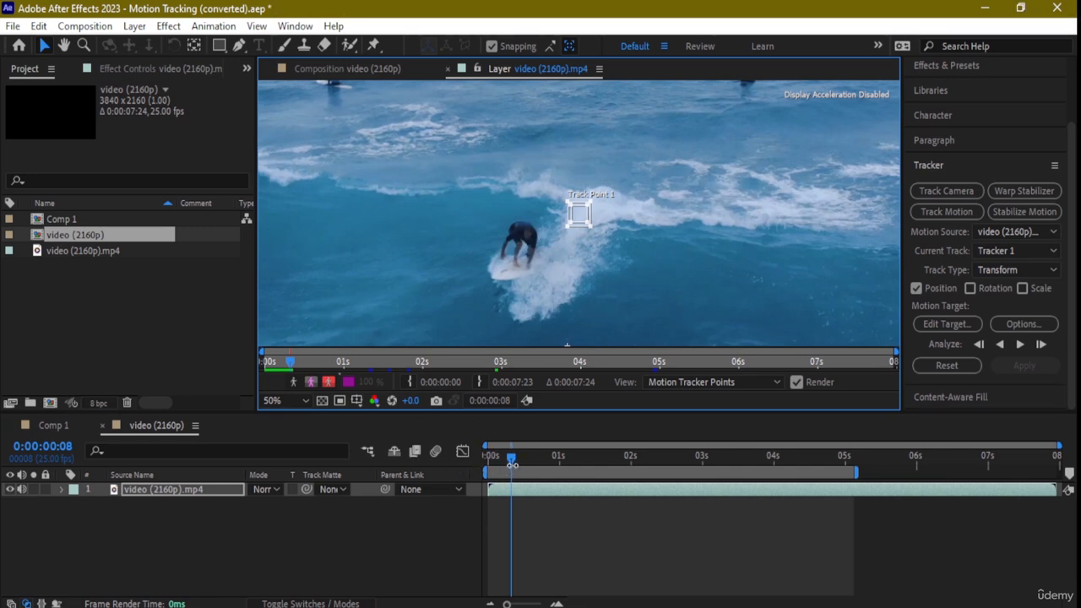
# - Replay the footage from 0:00:00:00, examine the surfer's movement along the timeline, and return to the first frame
pyautogui.moveTo(511, 461); pyautogui.dragTo(483, 458)
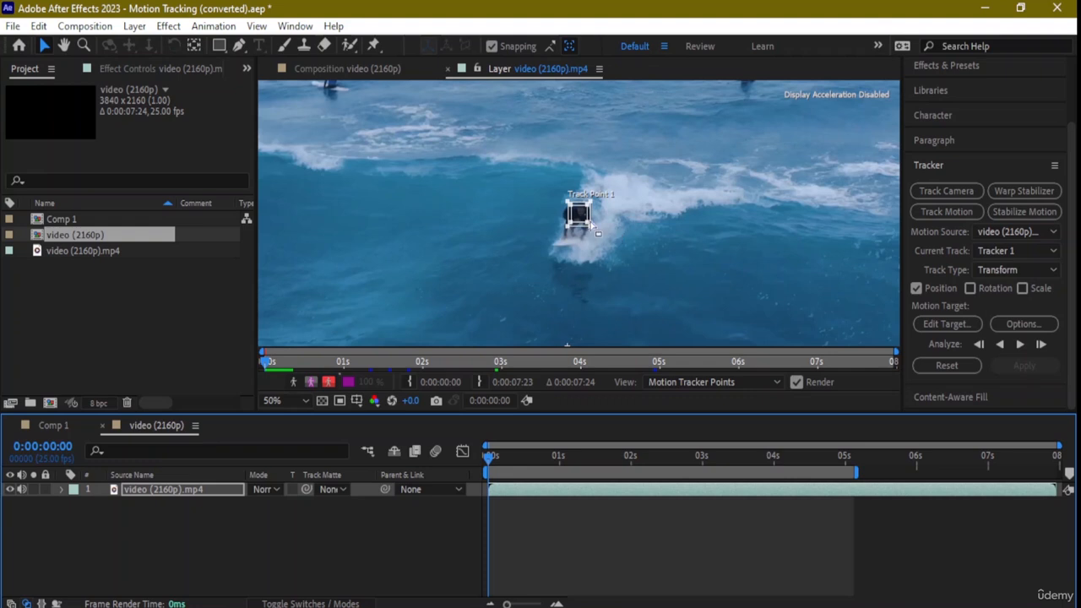
pyautogui.click(602, 336)
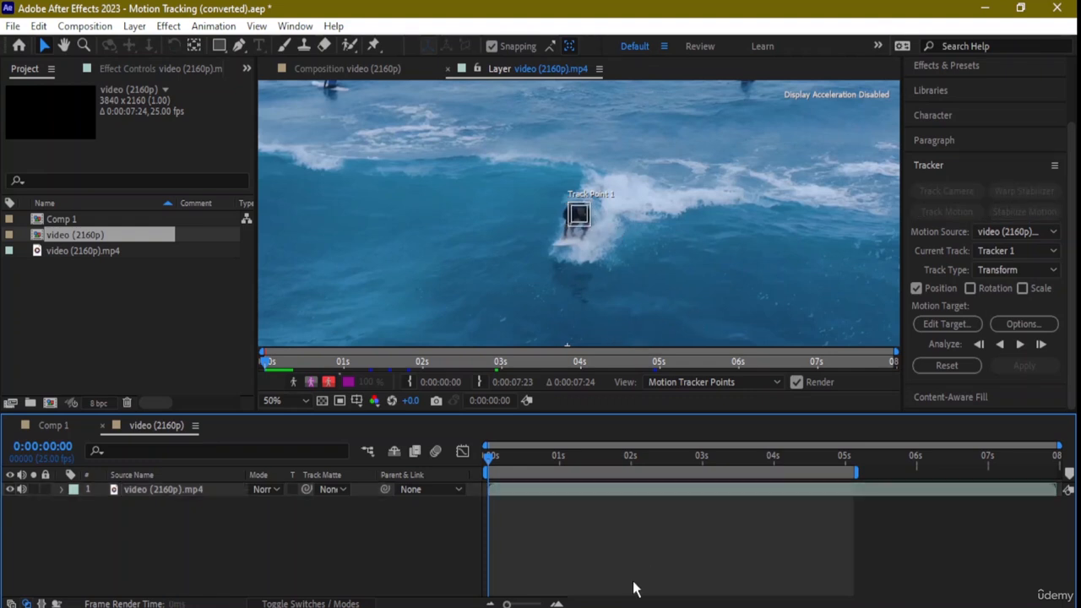
pyautogui.click(637, 607)
pyautogui.scroll(-1, 724, 325)
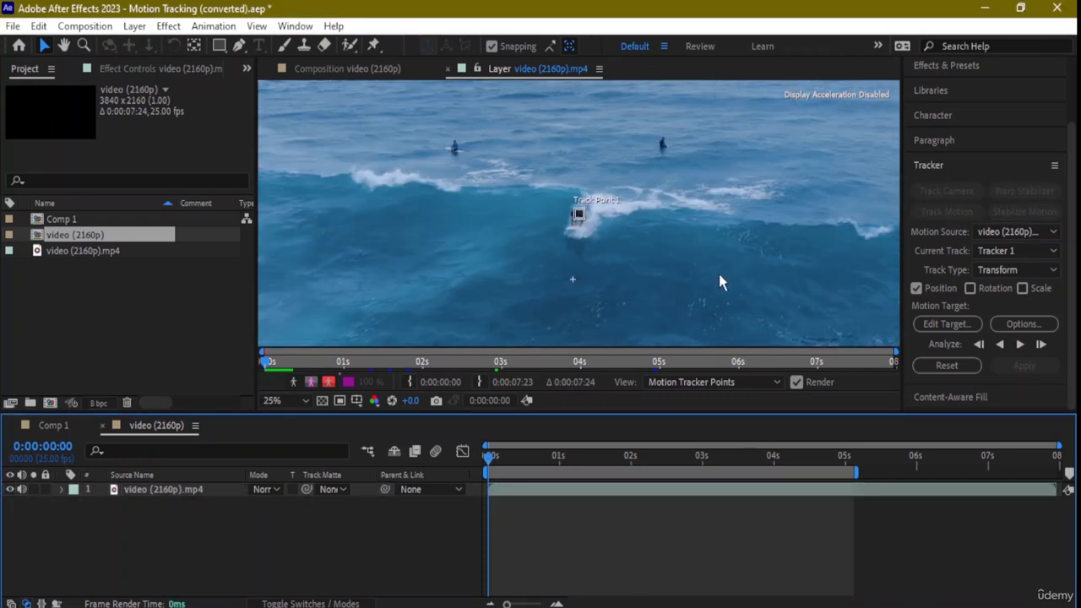
pyautogui.press('space')
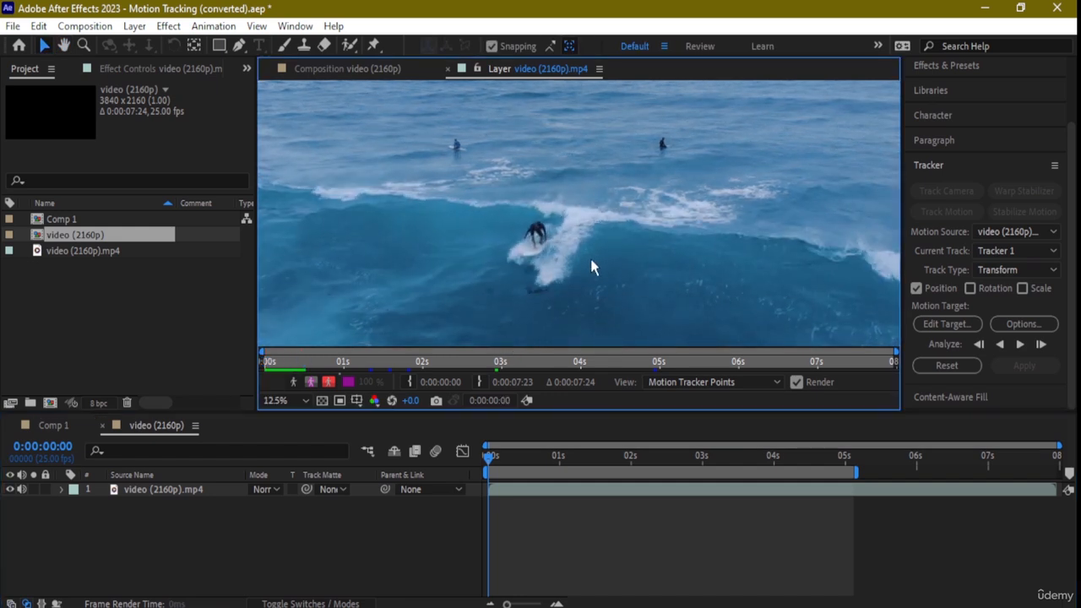
pyautogui.scroll(-1, 589, 255)
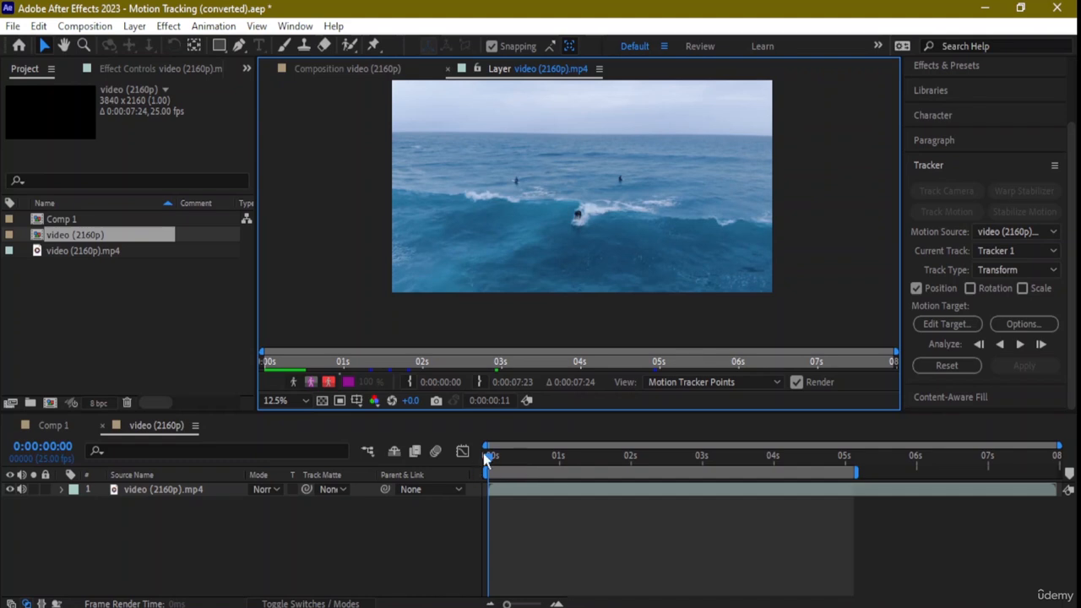
pyautogui.click(526, 461)
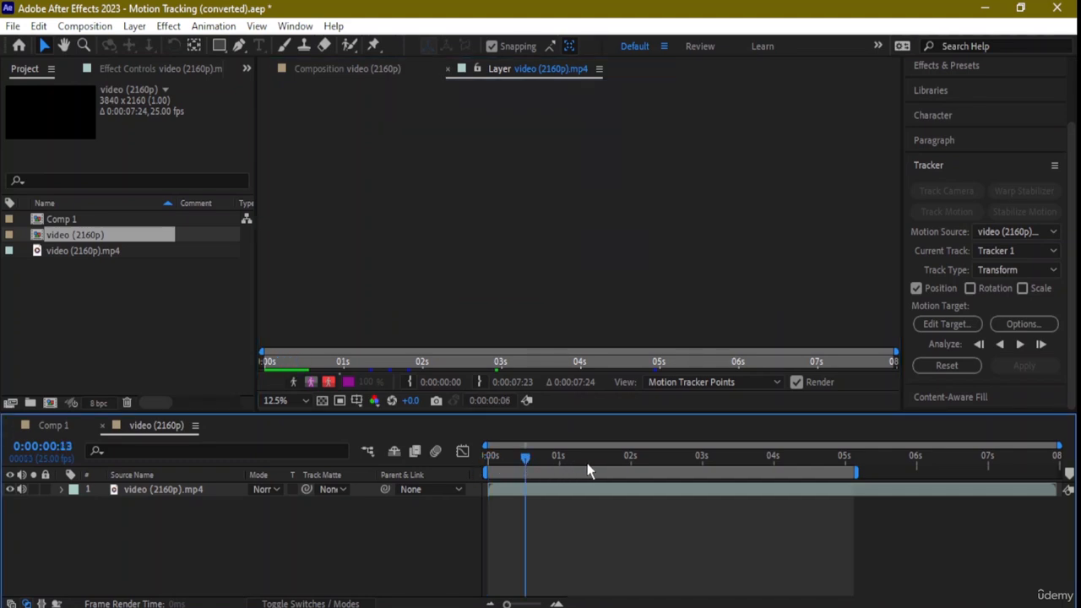
pyautogui.moveTo(520, 456); pyautogui.dragTo(349, 485)
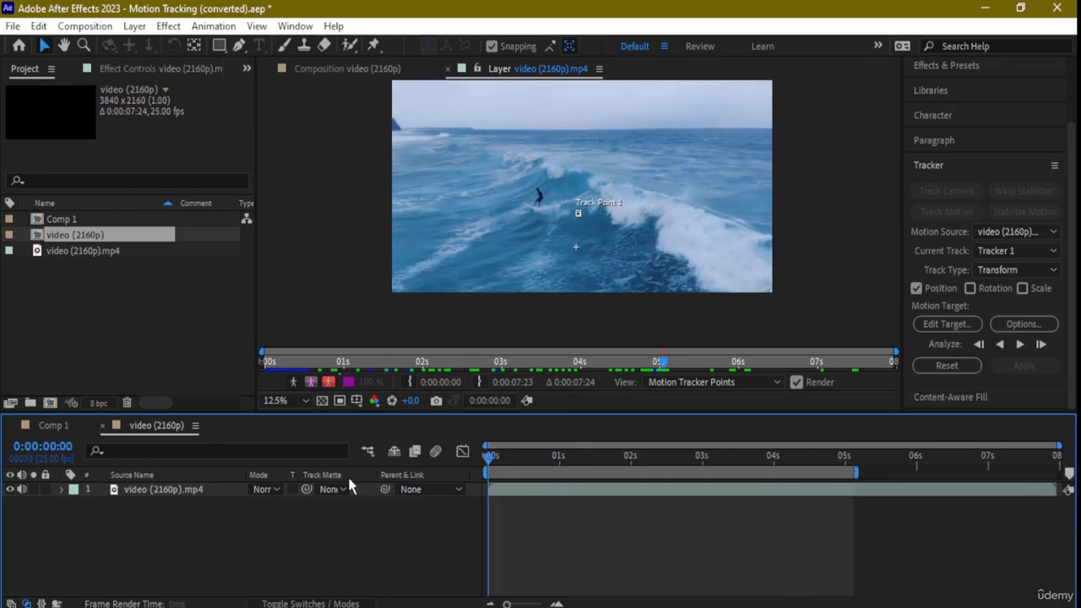
# - Move Track Point 1 down onto the surfer's legs at 0:00:00:00
pyautogui.scroll(8, 581, 243)
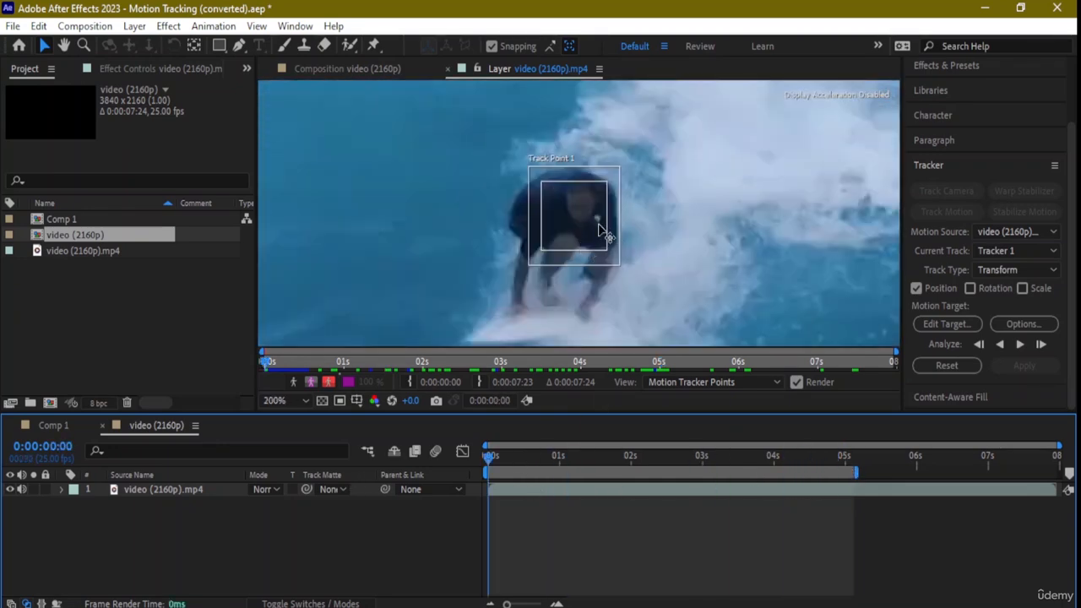
pyautogui.moveTo(562, 275); pyautogui.dragTo(537, 330)
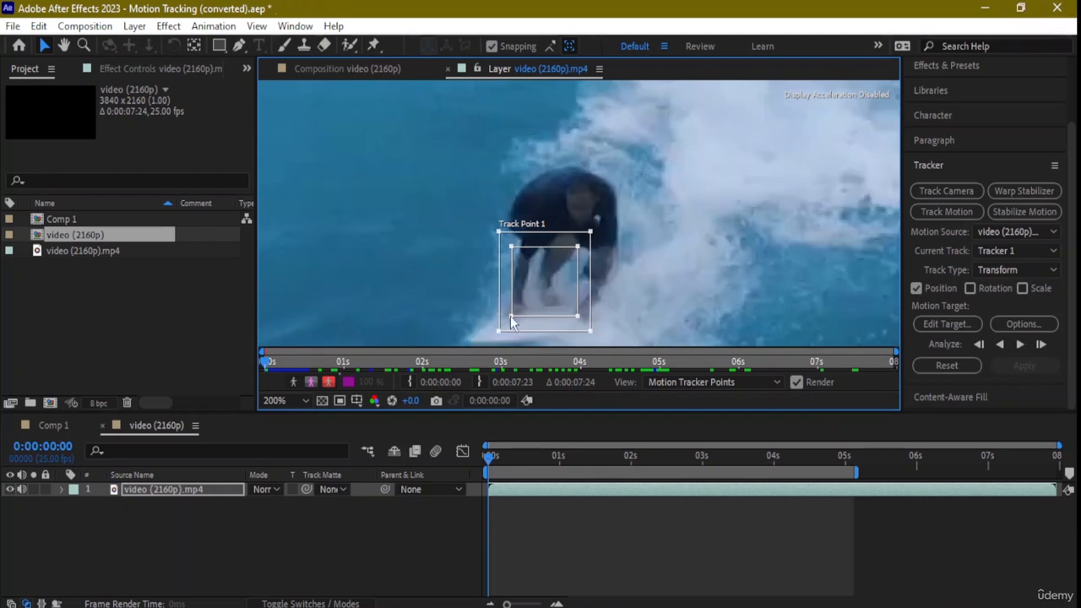
pyautogui.scroll(-4, 521, 322)
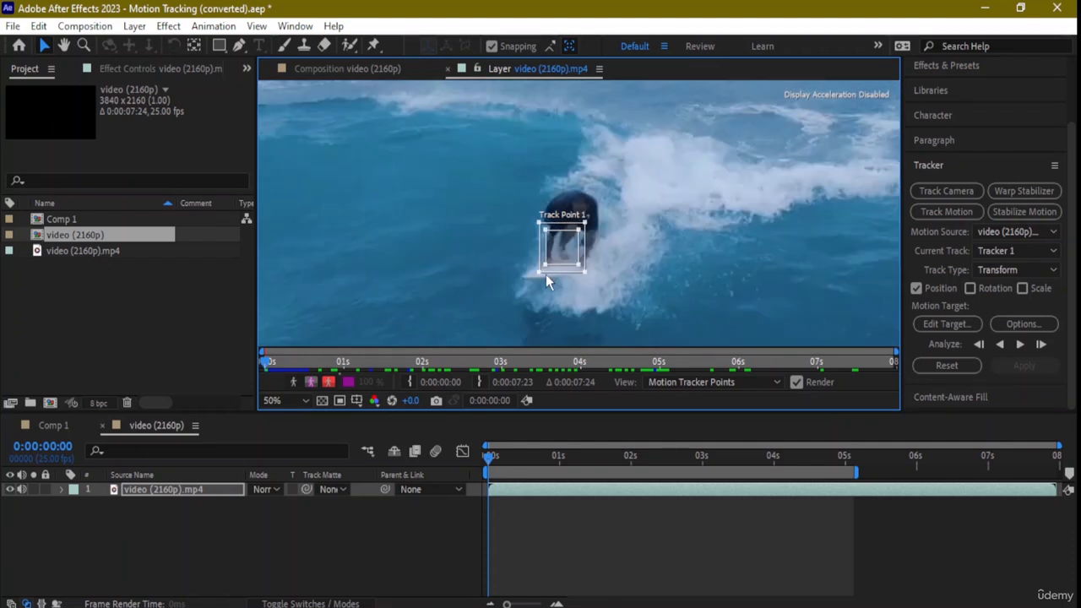
# - Fit the Tracker 2 track point around the surfer's upper body and analyze it forward to about 0:00:01:13
pyautogui.scroll(-2, 549, 272)
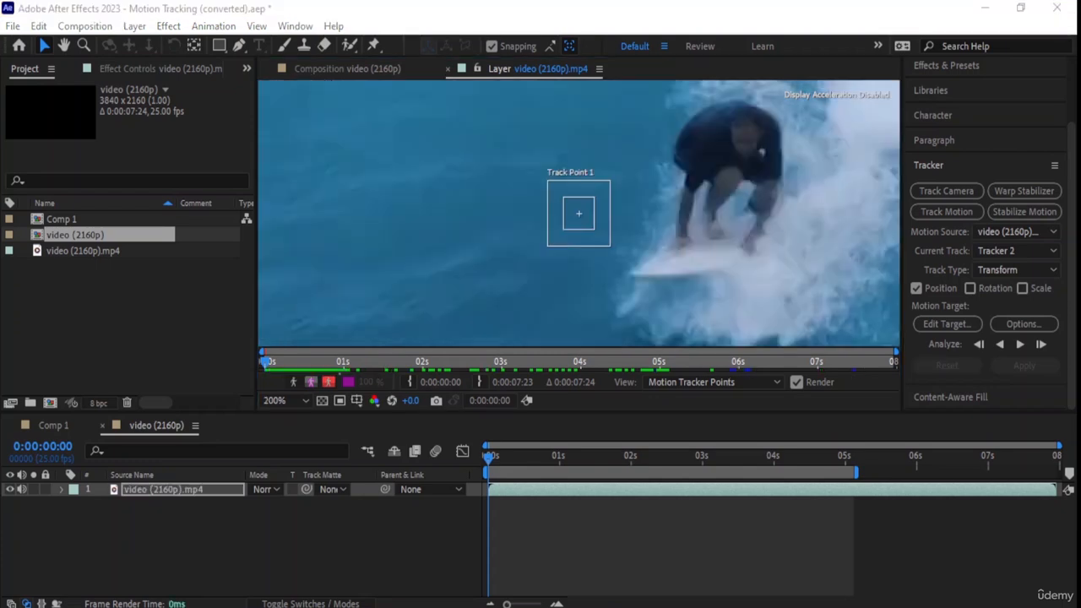
pyautogui.moveTo(605, 208); pyautogui.dragTo(735, 133)
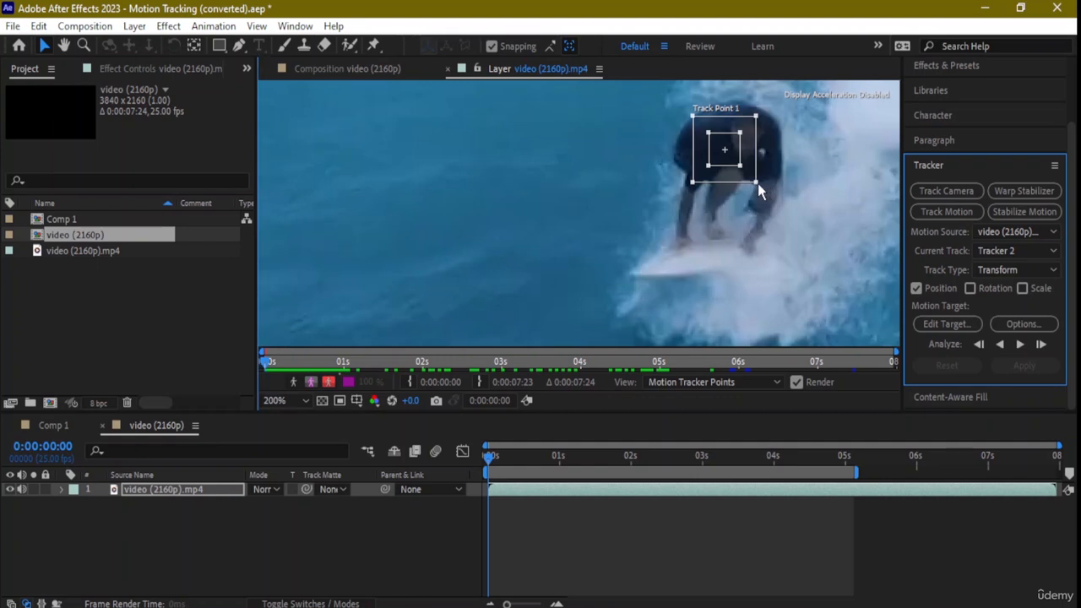
pyautogui.moveTo(757, 182)
pyautogui.mouseDown()
pyautogui.moveTo(773, 187)
pyautogui.moveTo(743, 163)
pyautogui.moveTo(760, 179)
pyautogui.mouseUp()
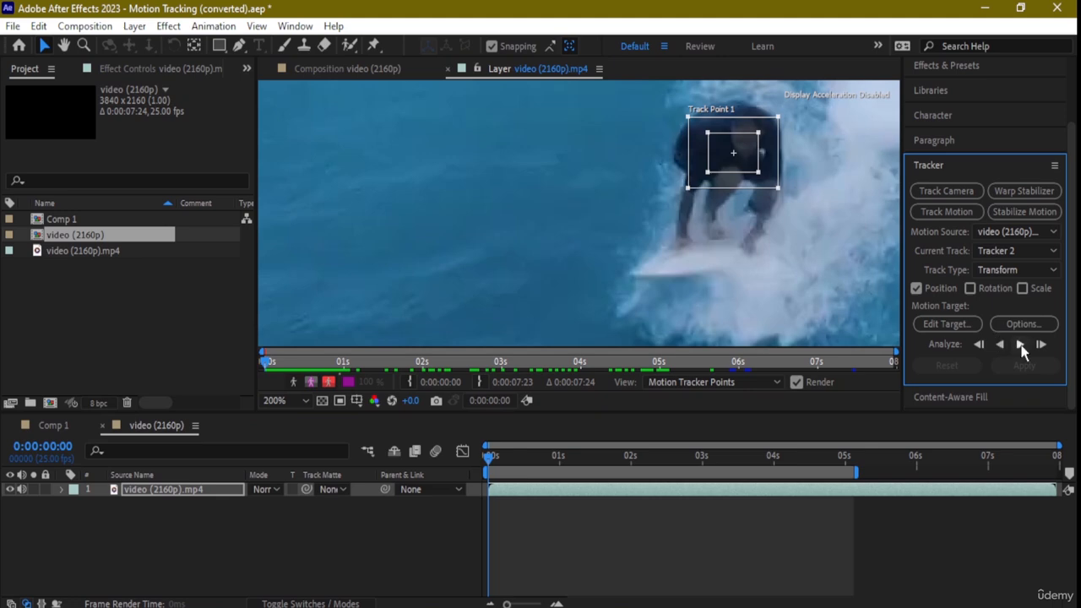
pyautogui.click(1019, 345)
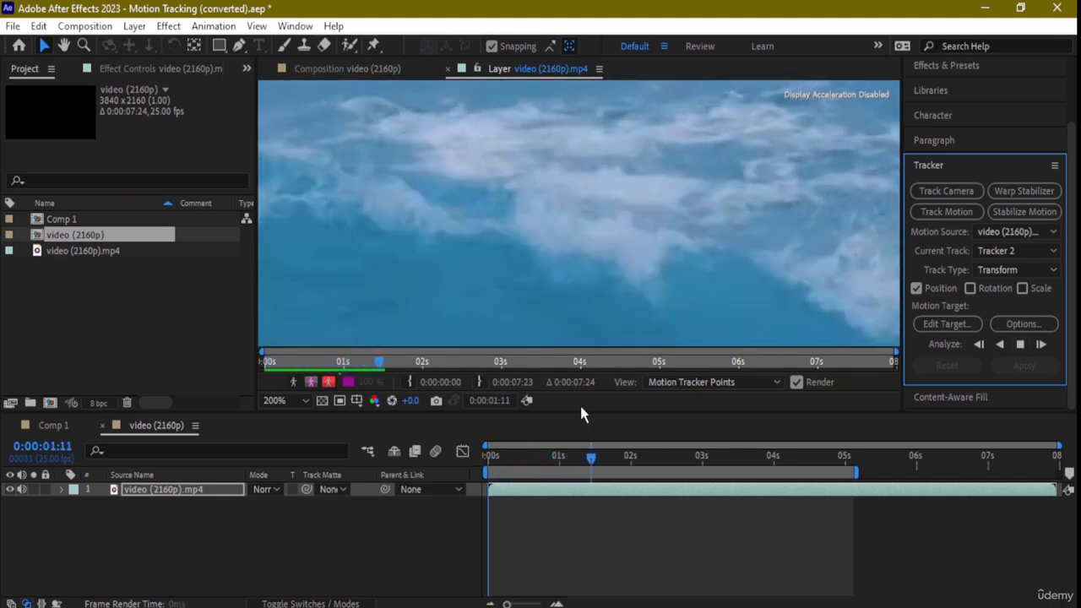
pyautogui.click(597, 463)
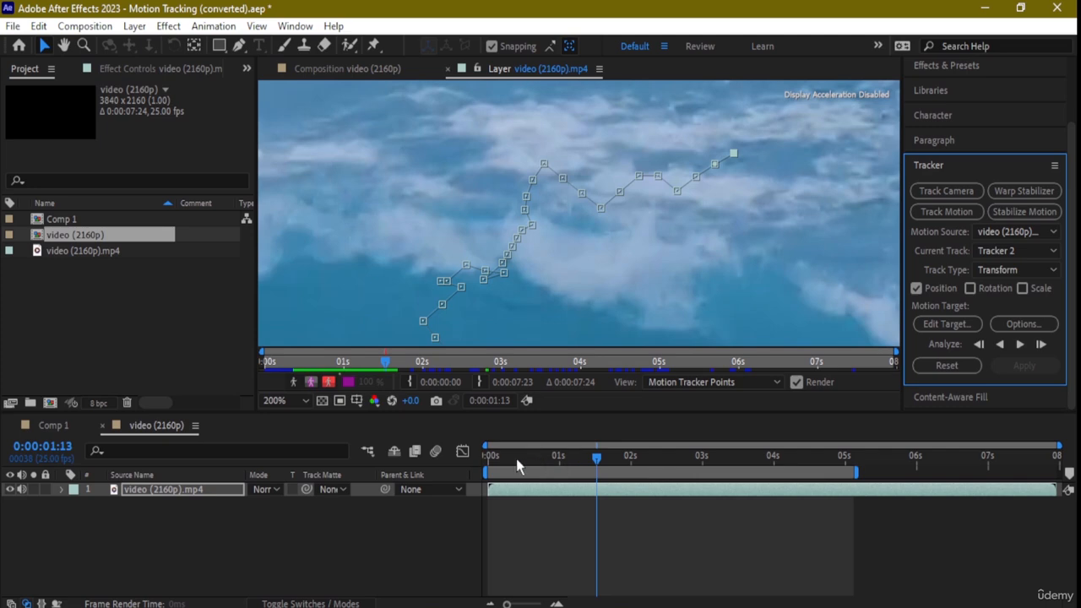
# - Return to 0:00:00:00 and play the layer to about 0:00:02:08 to check the track against the surfer
pyautogui.moveTo(597, 459); pyautogui.dragTo(465, 466)
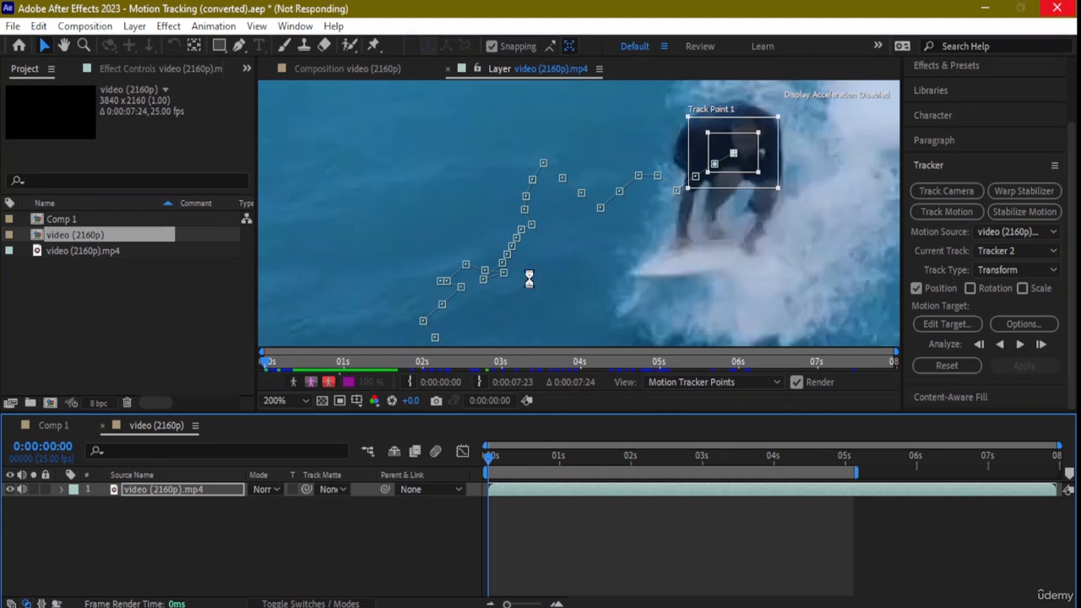
pyautogui.scroll(-1, 570, 247)
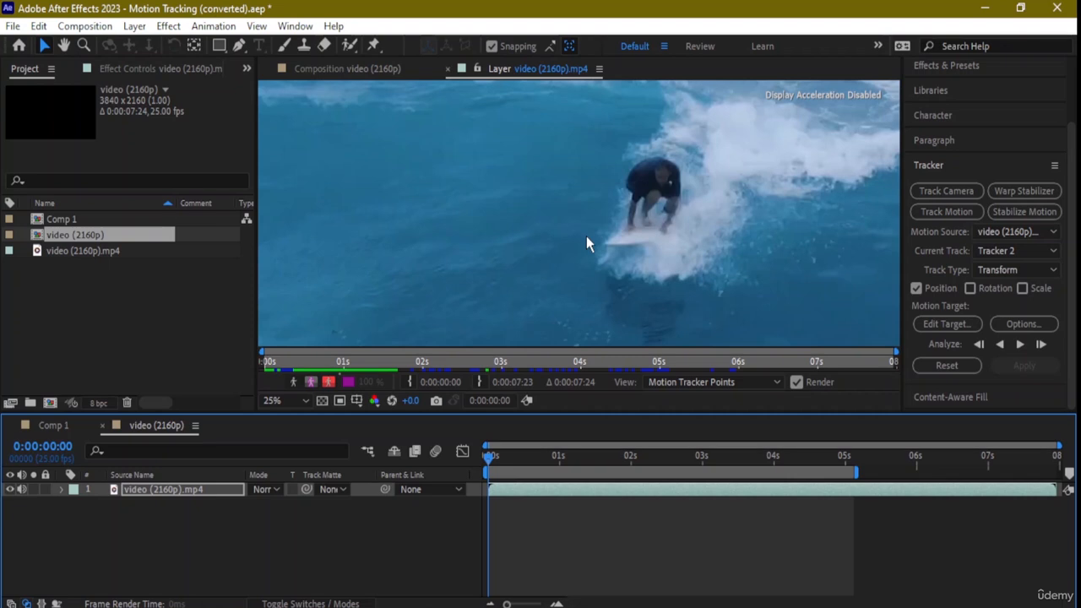
pyautogui.scroll(-4, 609, 228)
pyautogui.press('space')
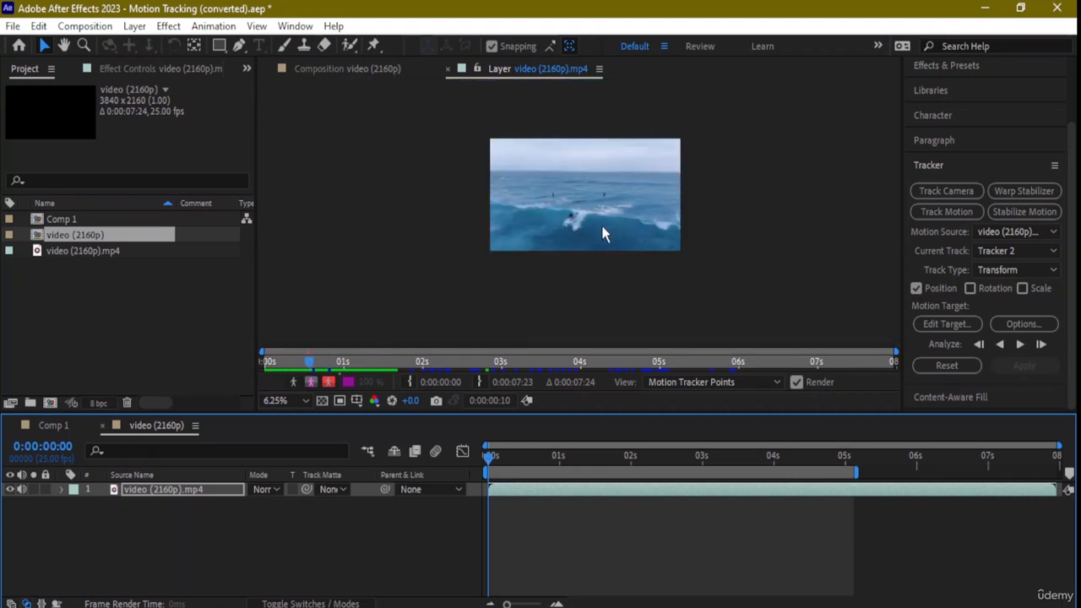
pyautogui.scroll(2, 601, 223)
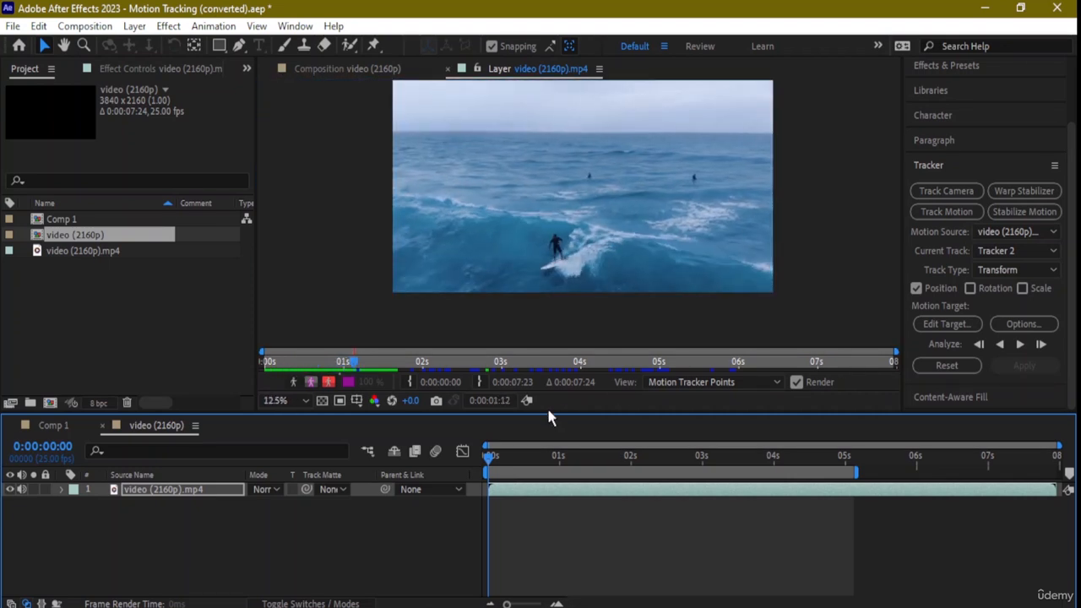
pyautogui.click(494, 457)
pyautogui.moveTo(503, 458); pyautogui.dragTo(386, 456)
pyautogui.press('space')
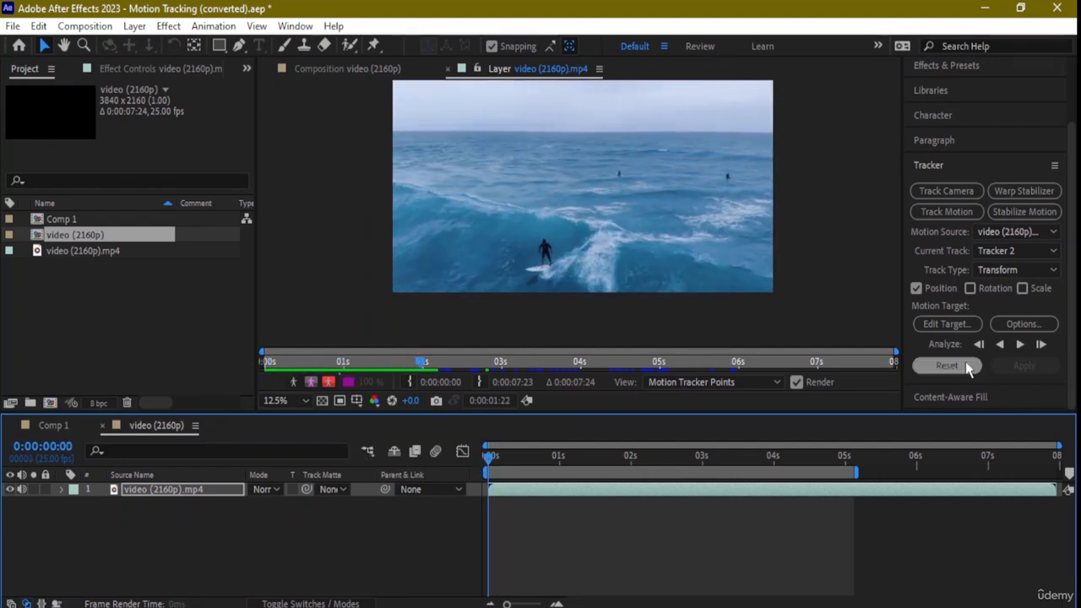
pyautogui.press('space')
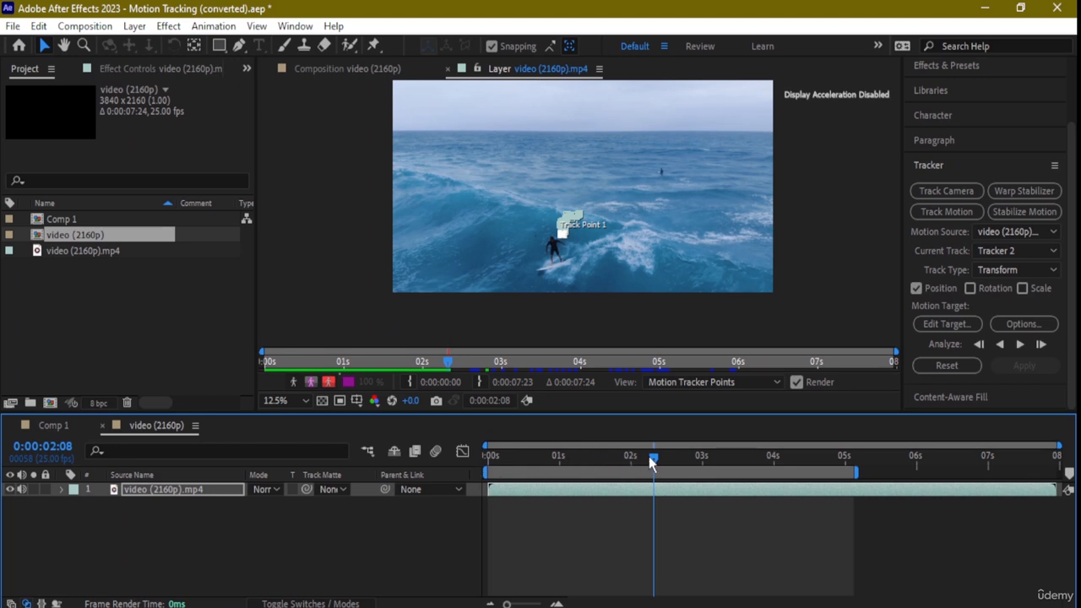
# - Return to 0:00:00:00 and analyze the Tracker 2 track point forward again to about 0:00:03:17
pyautogui.moveTo(656, 471); pyautogui.dragTo(372, 461)
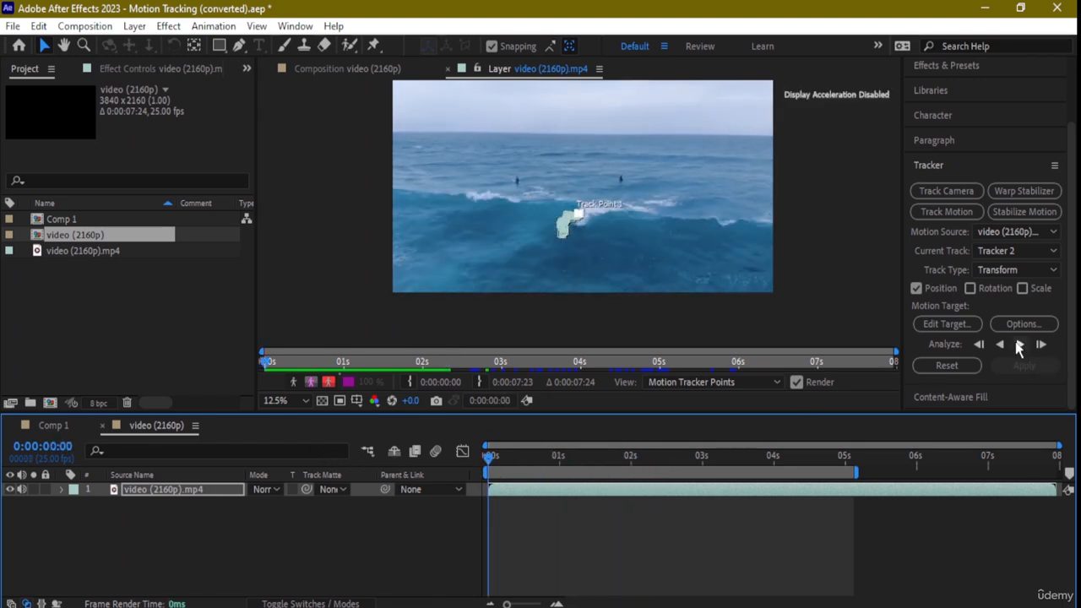
pyautogui.click(1019, 344)
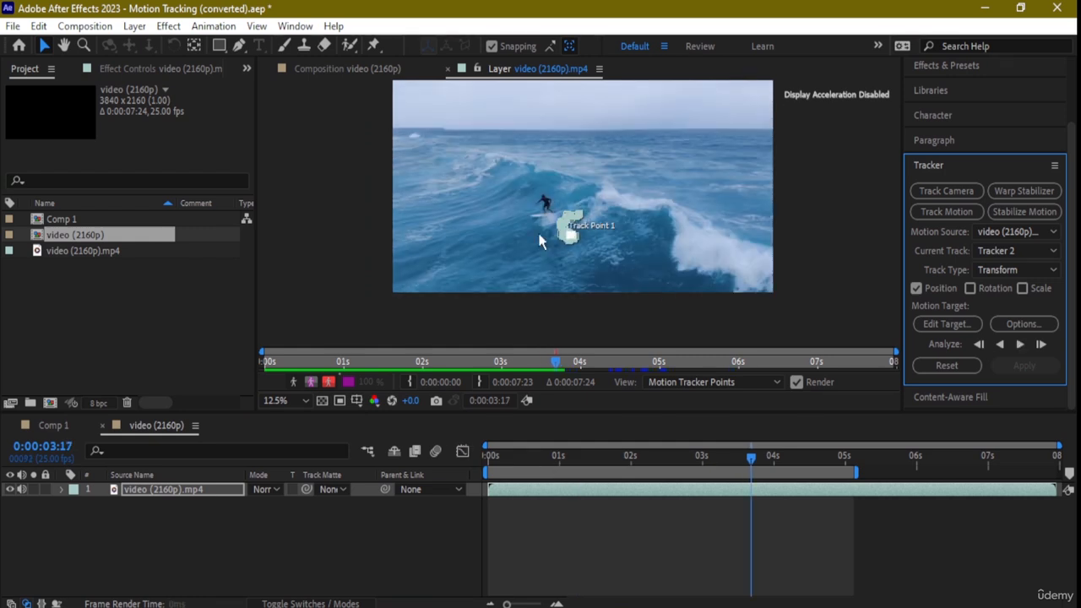
# - Delete the surfing video layer from the timeline and the video (2160p) composition from the project
pyautogui.click(176, 495)
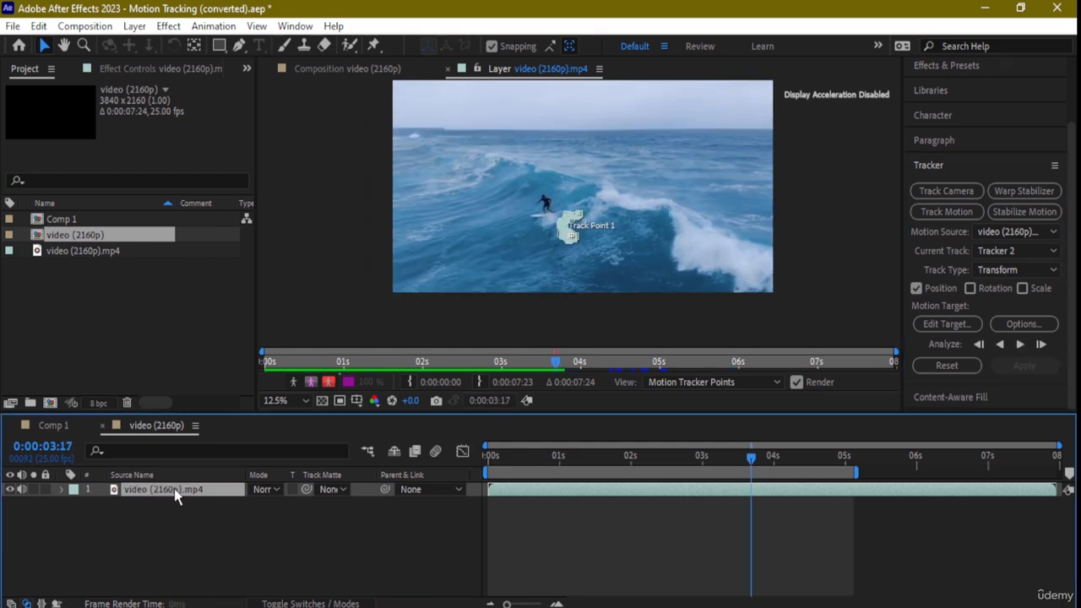
pyautogui.click(97, 489)
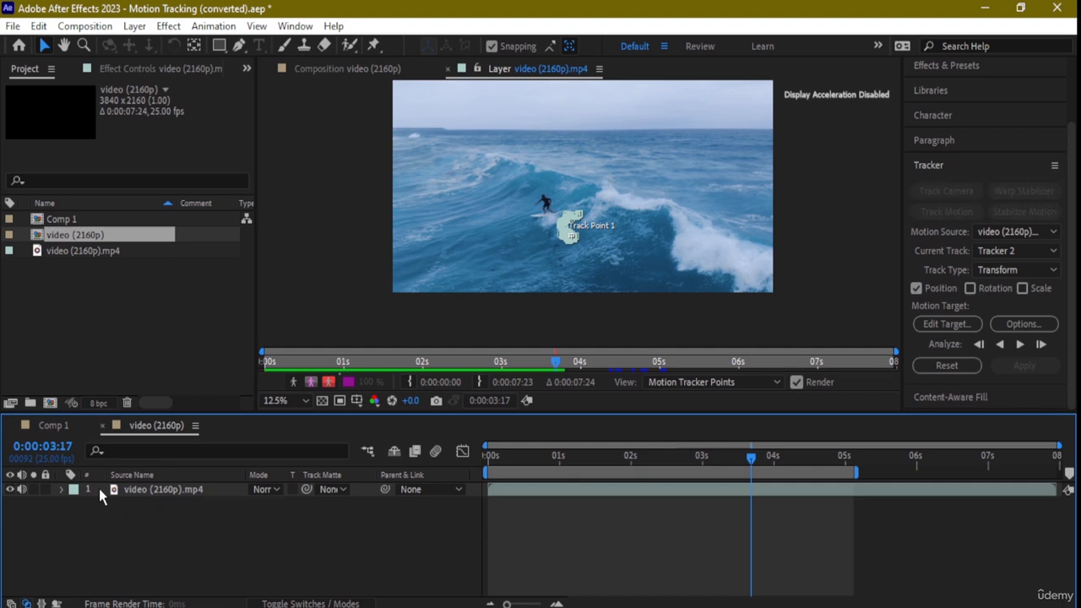
pyautogui.click(159, 490)
pyautogui.press('Delete')
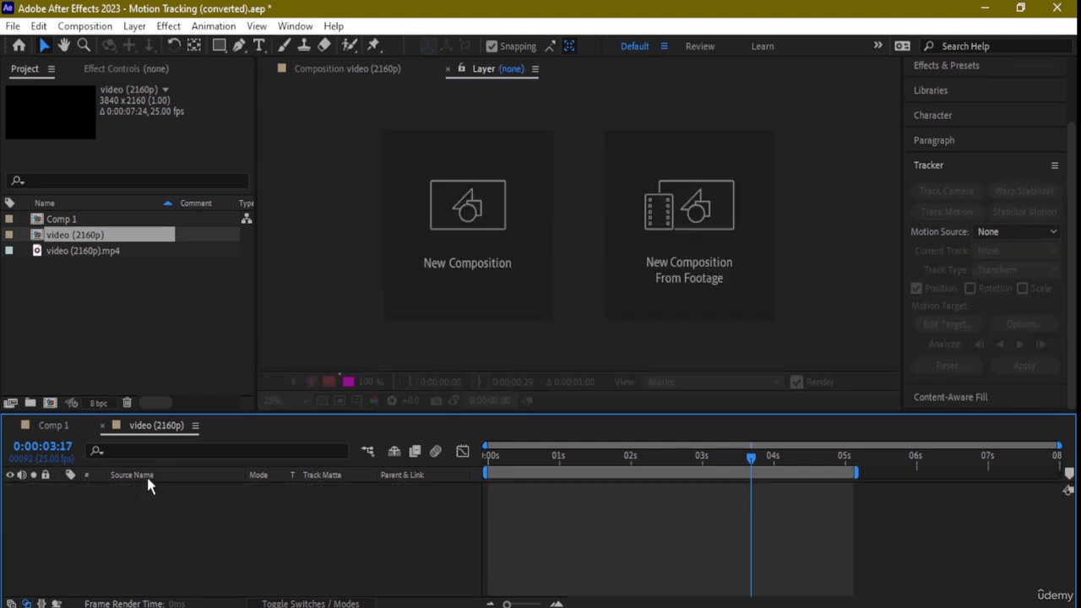
pyautogui.click(93, 237)
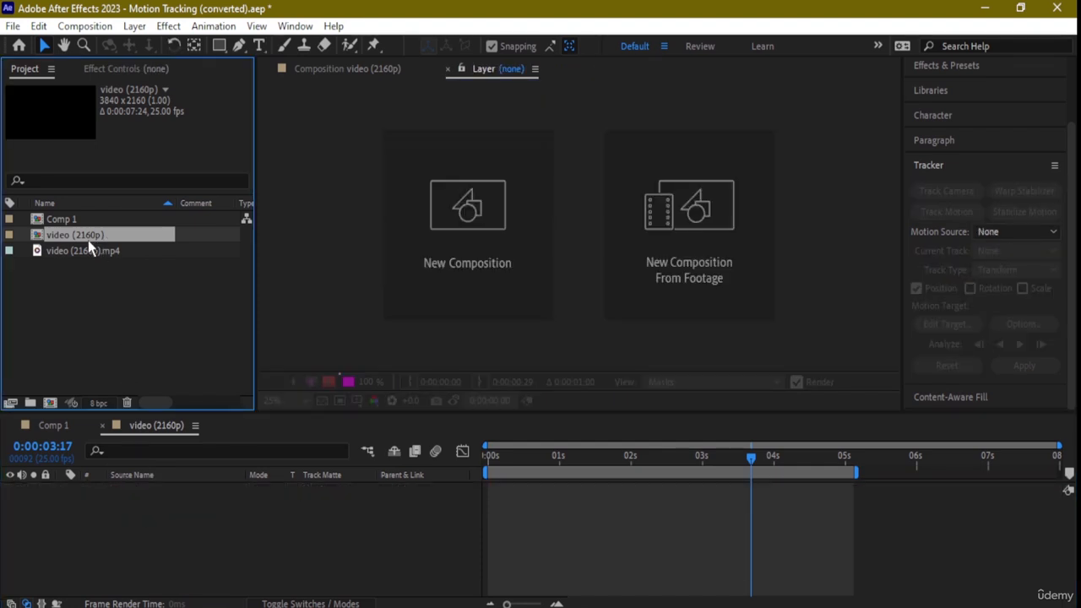
pyautogui.press('Delete')
pyautogui.click(93, 237)
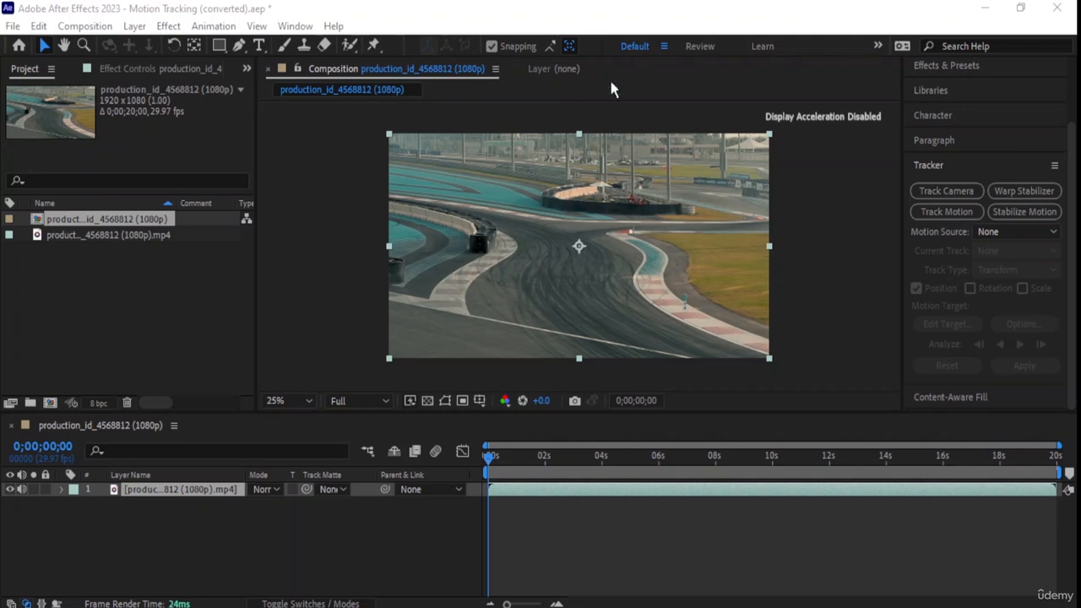
# - Play the race track composition from 0;00;00;00 to about 0;00;01;14 to watch the car enter
pyautogui.click(611, 14)
pyautogui.press('space')
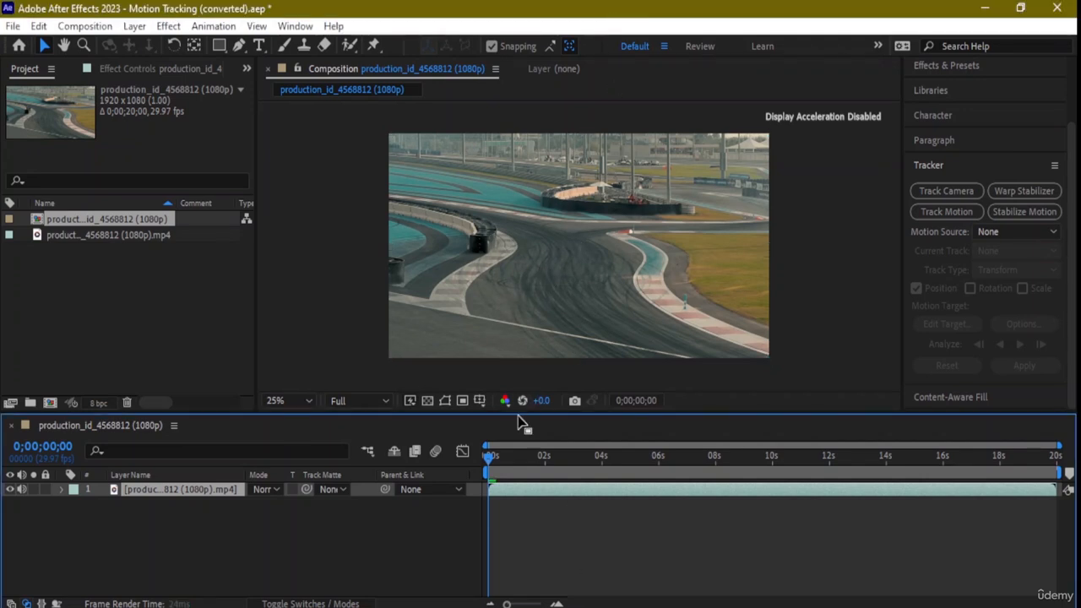
pyautogui.press('space')
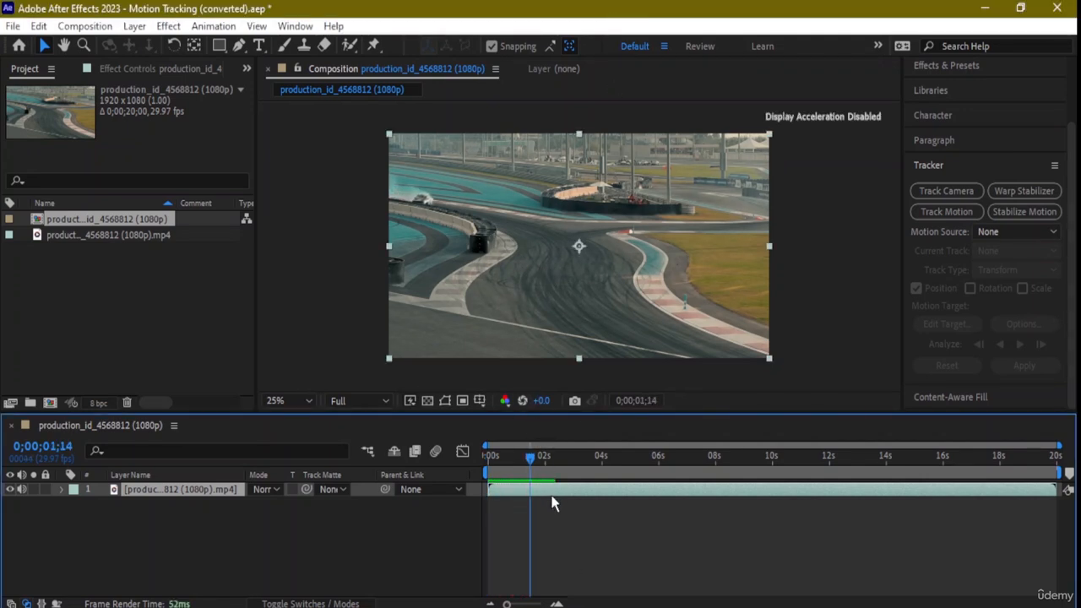
# - Set the race track composition's work area to about 4–14 seconds and place the current time at 0;00;04;02
pyautogui.moveTo(532, 463)
pyautogui.mouseDown()
pyautogui.moveTo(490, 473)
pyautogui.moveTo(518, 475)
pyautogui.mouseUp()
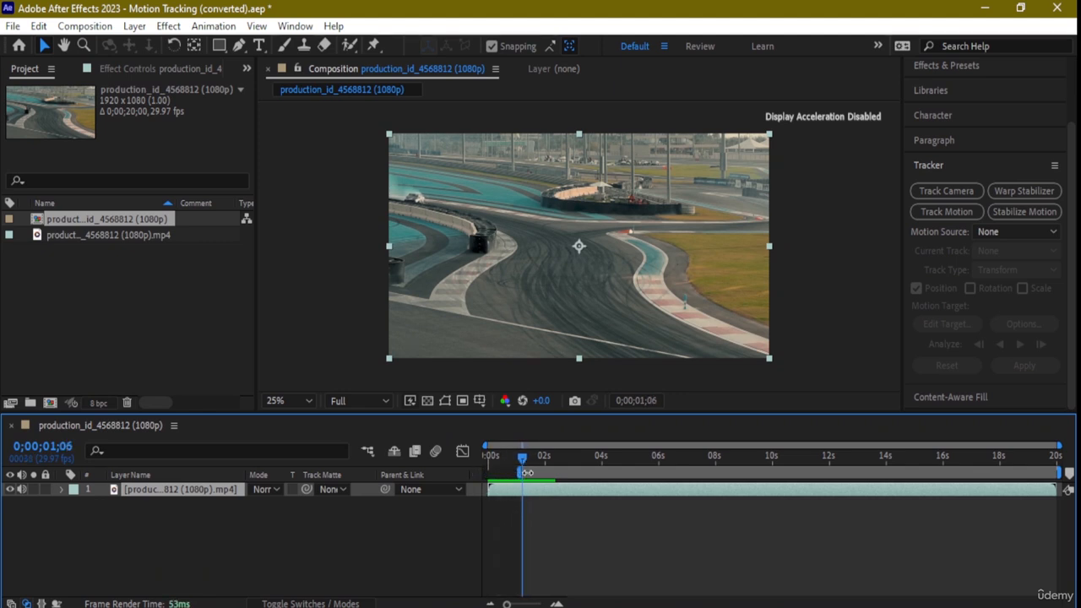
pyautogui.press('space')
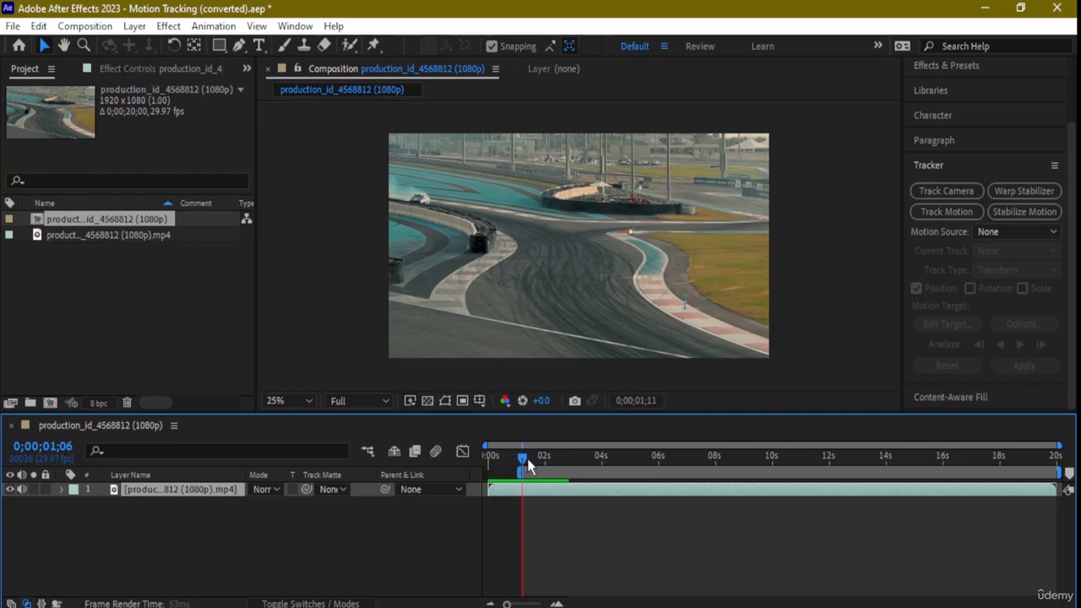
pyautogui.moveTo(527, 460); pyautogui.dragTo(602, 469)
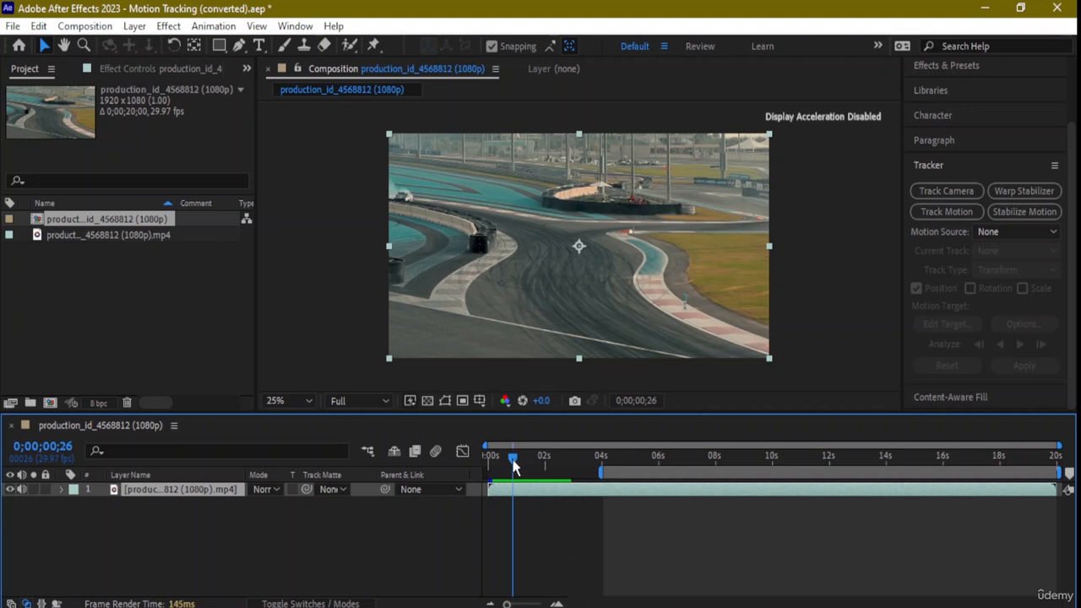
pyautogui.moveTo(513, 467); pyautogui.dragTo(603, 463)
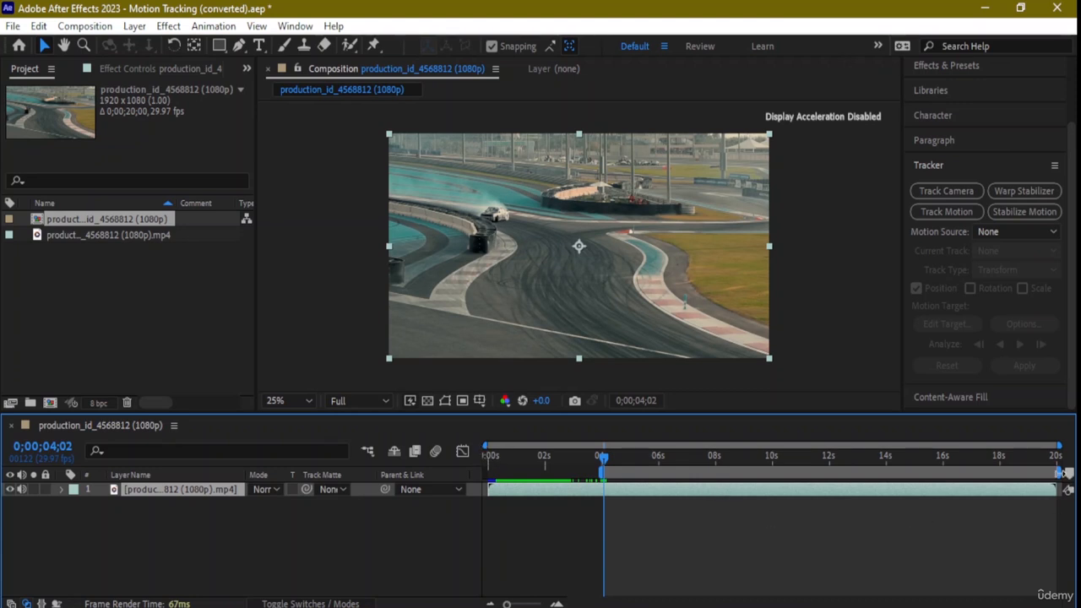
pyautogui.moveTo(1060, 474); pyautogui.dragTo(889, 483)
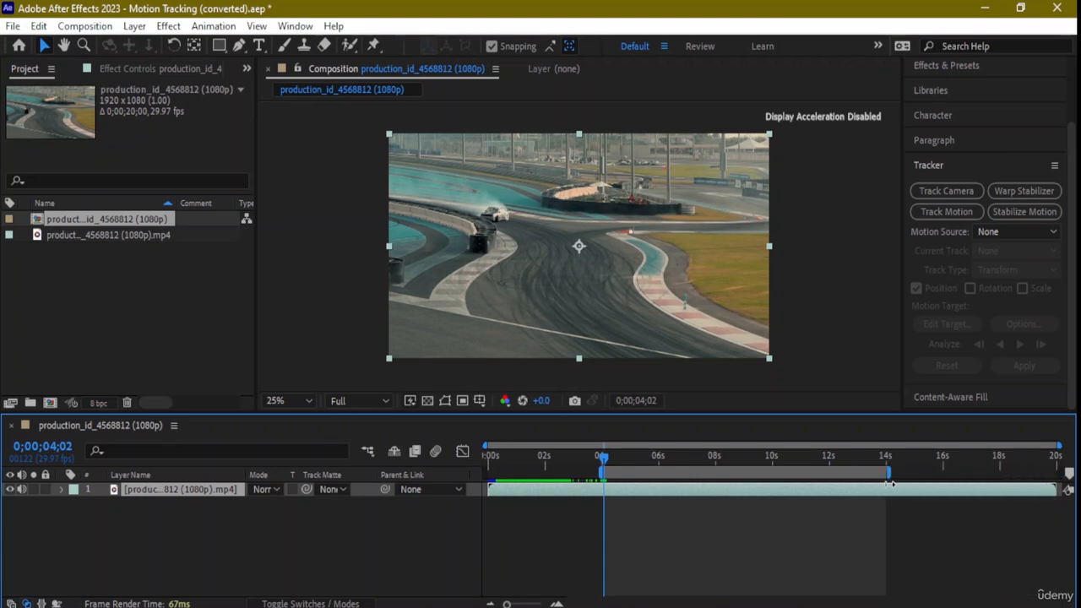
pyautogui.press('space')
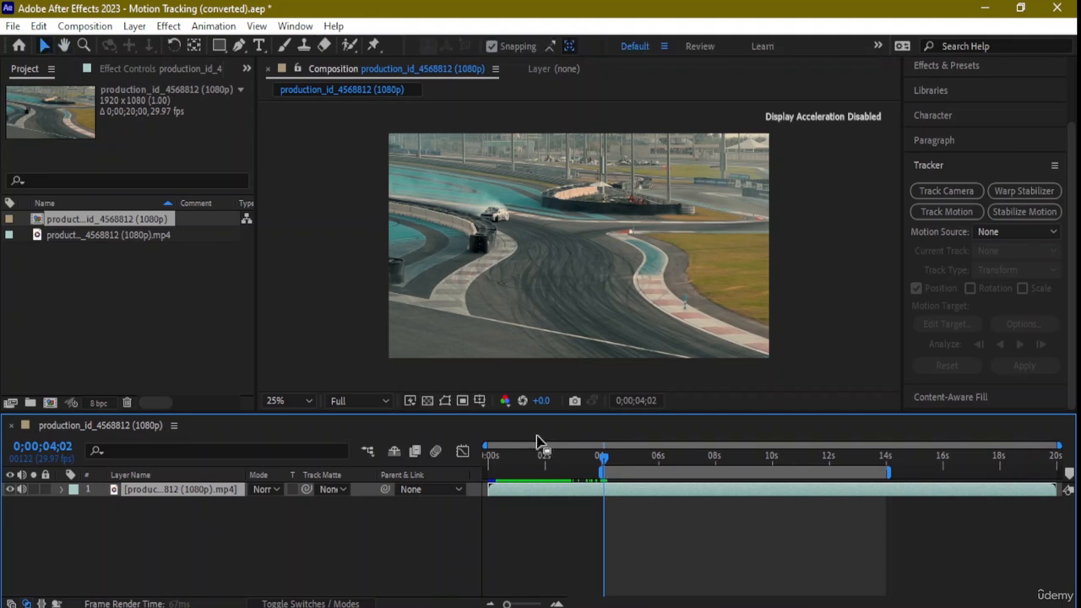
pyautogui.press('space')
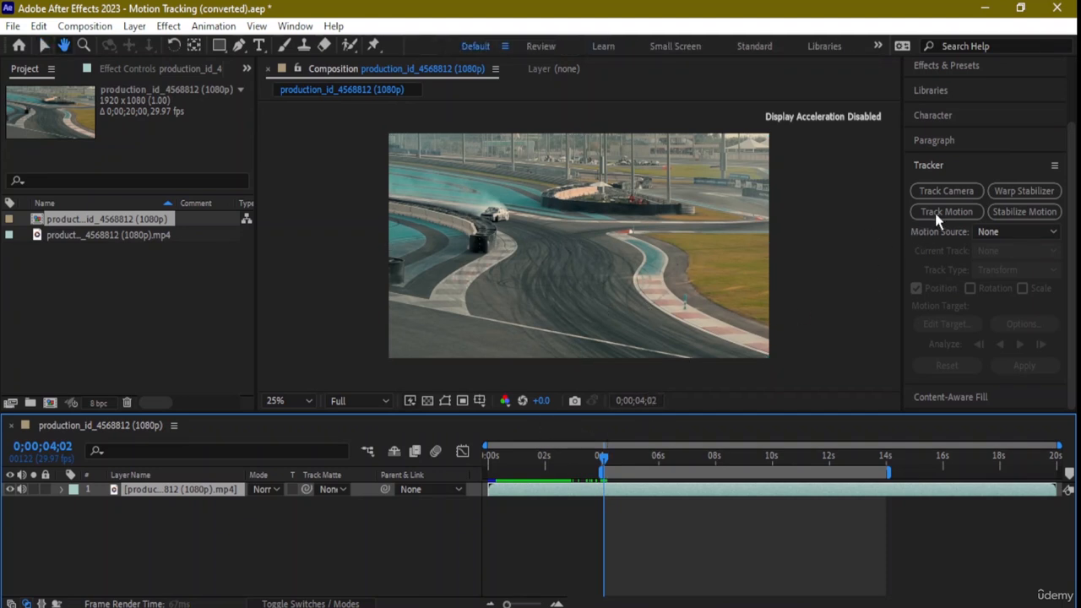
# - Start Track Motion on the race track layer, enlarge Track Point 1's regions, and move them onto the car at 0;00;04;02
pyautogui.click(944, 212)
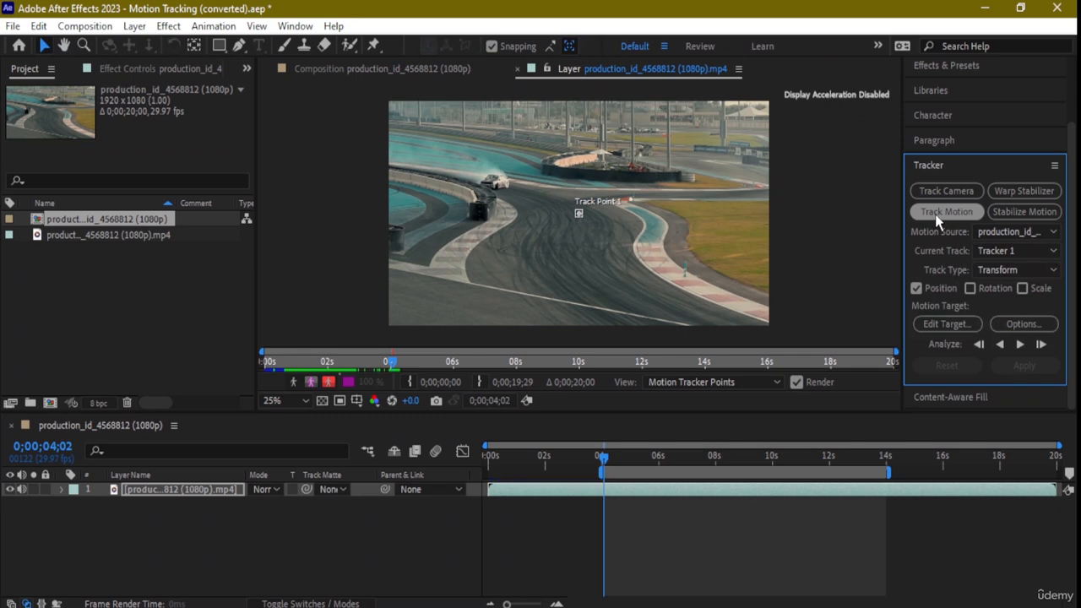
pyautogui.press('.')
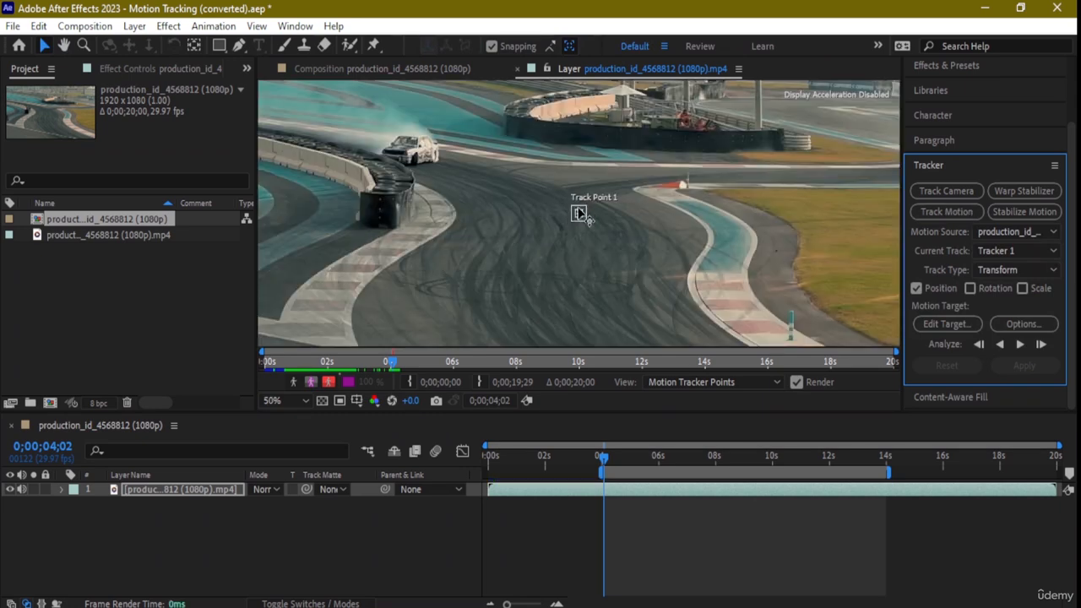
pyautogui.moveTo(573, 208); pyautogui.dragTo(522, 191)
pyautogui.moveTo(582, 212); pyautogui.dragTo(579, 215)
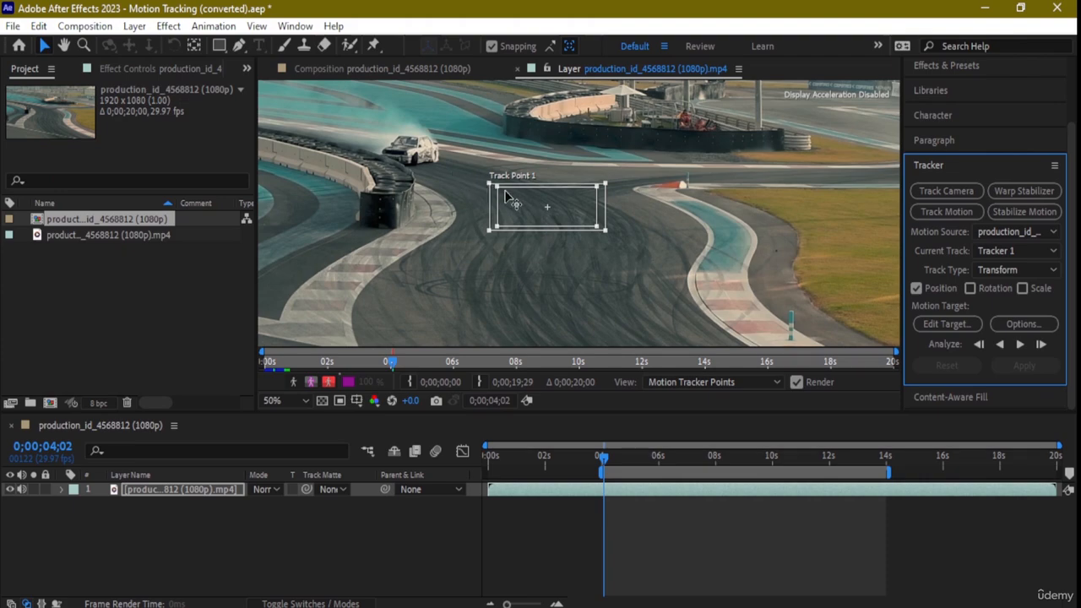
pyautogui.moveTo(490, 197); pyautogui.dragTo(410, 218)
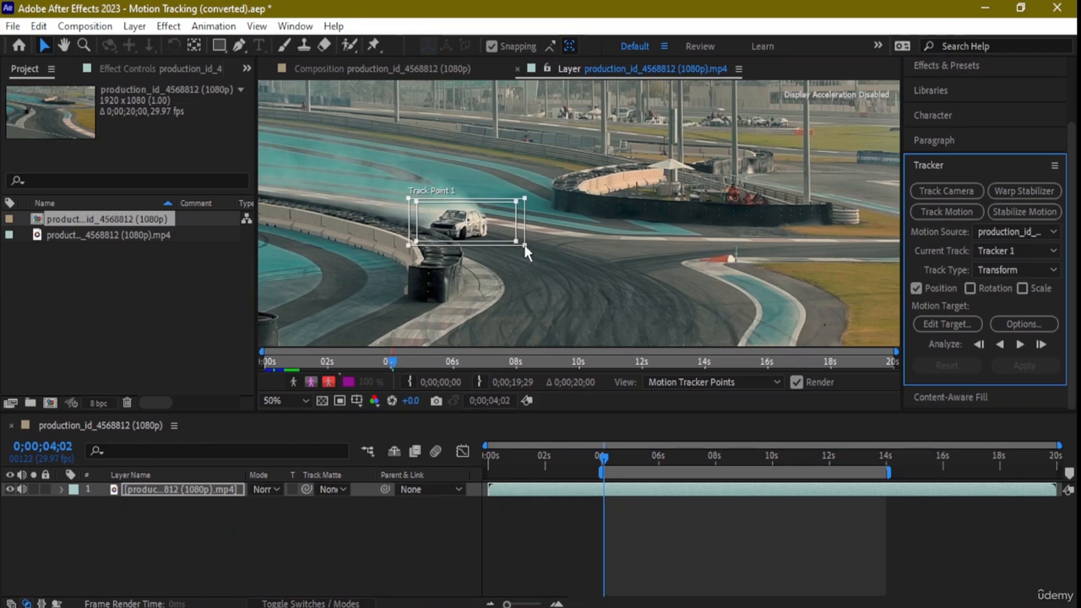
pyautogui.moveTo(514, 244); pyautogui.dragTo(516, 241)
# - Fit Track Point 1's inner feature region and outer search region closely around the drifting car
pyautogui.scroll(1, 483, 235)
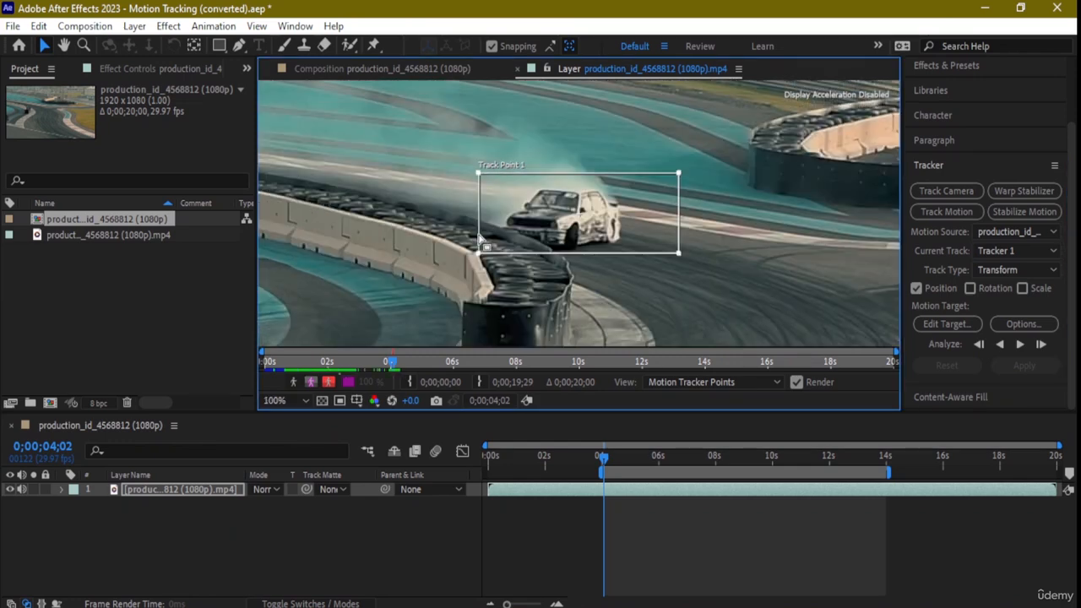
pyautogui.scroll(1, 544, 241)
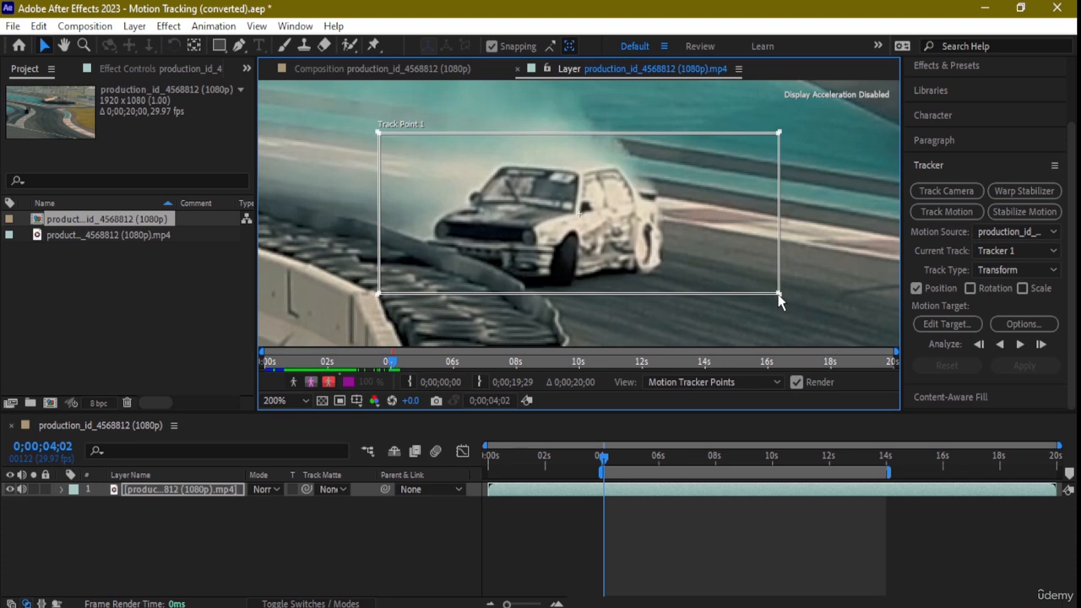
pyautogui.moveTo(779, 295); pyautogui.dragTo(692, 282)
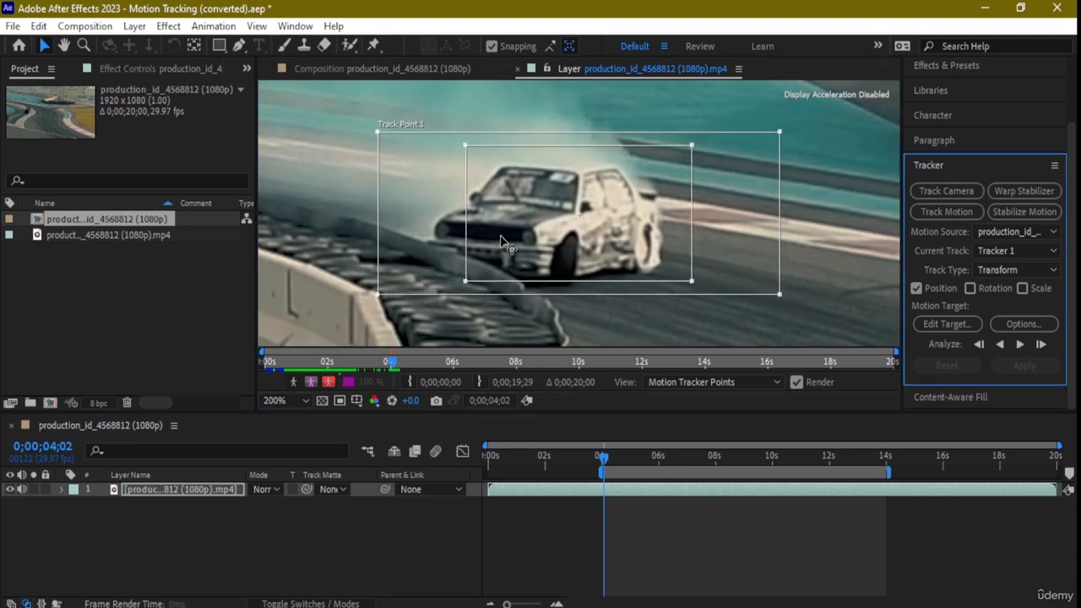
pyautogui.moveTo(378, 295); pyautogui.dragTo(412, 290)
pyautogui.moveTo(498, 193); pyautogui.dragTo(479, 205)
pyautogui.moveTo(551, 221); pyautogui.dragTo(554, 223)
pyautogui.moveTo(670, 287); pyautogui.dragTo(648, 269)
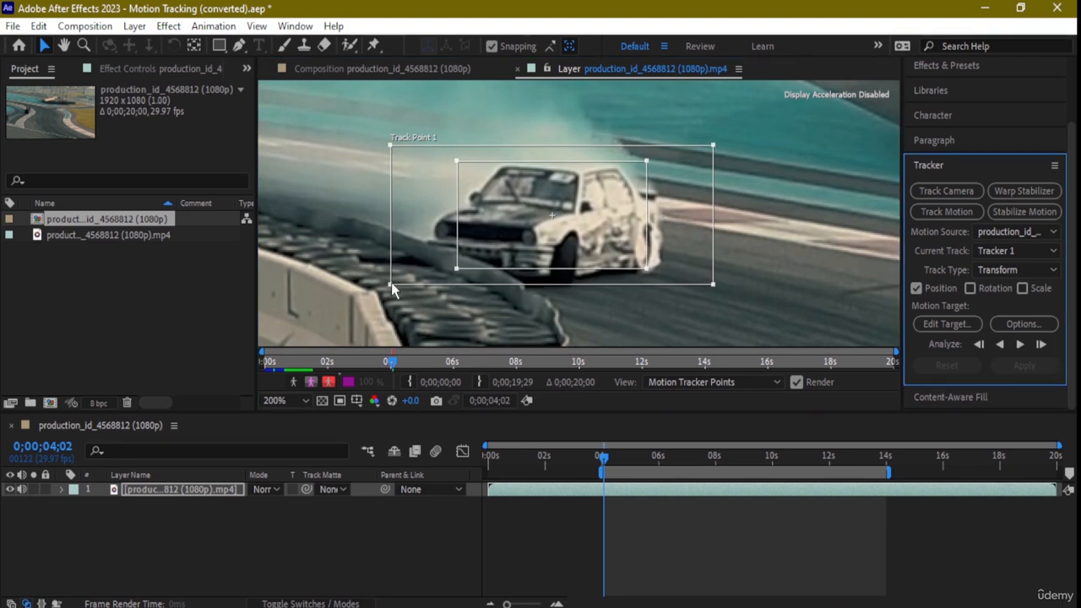
pyautogui.moveTo(391, 288); pyautogui.dragTo(398, 283)
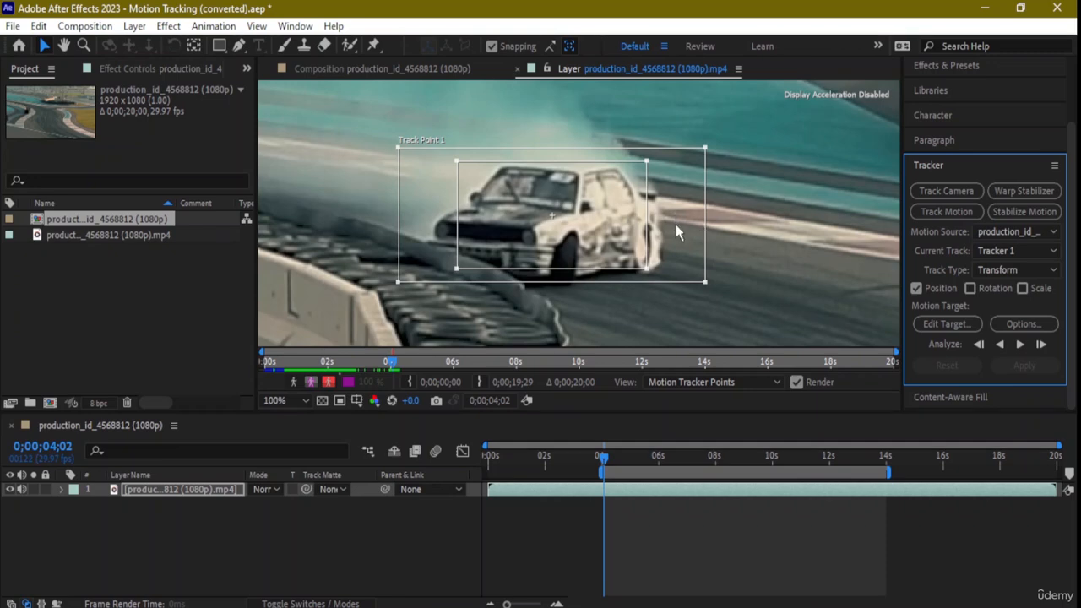
# - Analyze the car's motion forward from 0;00;04;02 and stop at about 0;00;14;09
pyautogui.scroll(-2, 676, 225)
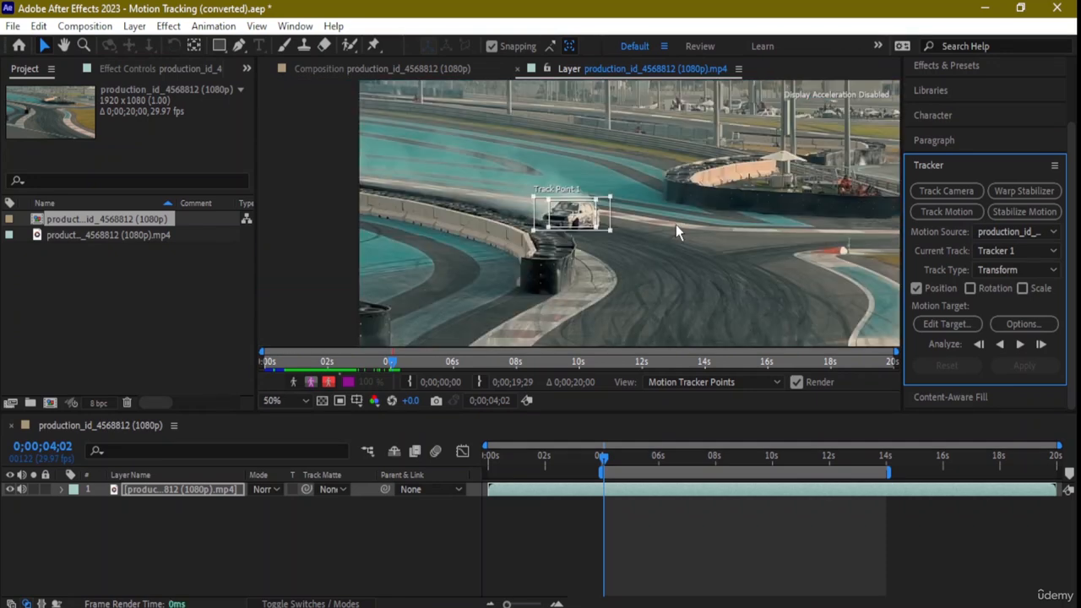
pyautogui.scroll(-2, 670, 227)
pyautogui.scroll(-1, 682, 265)
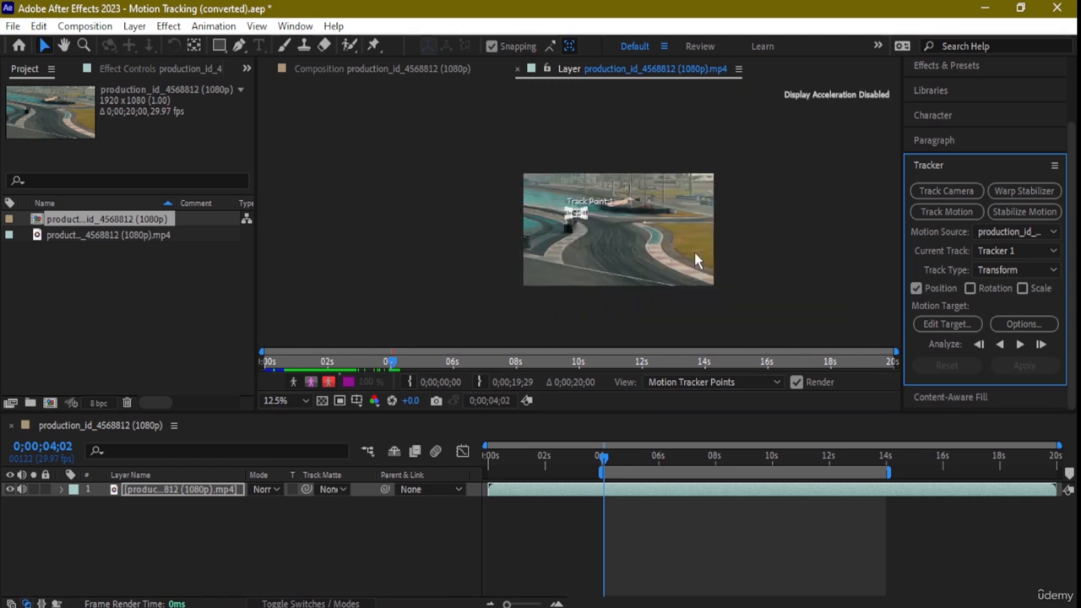
pyautogui.scroll(1, 622, 242)
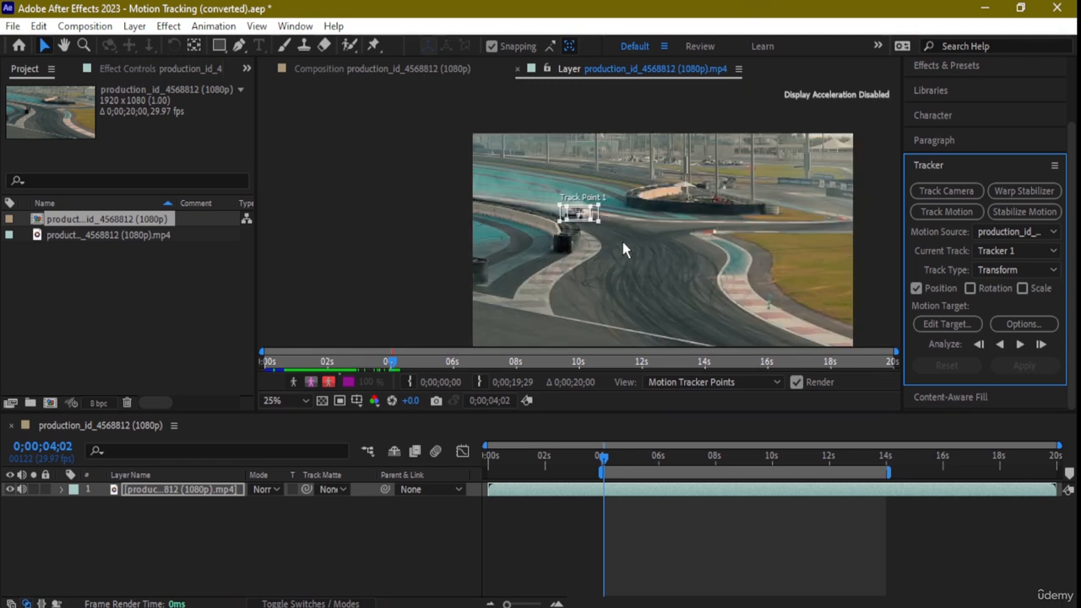
pyautogui.click(1020, 344)
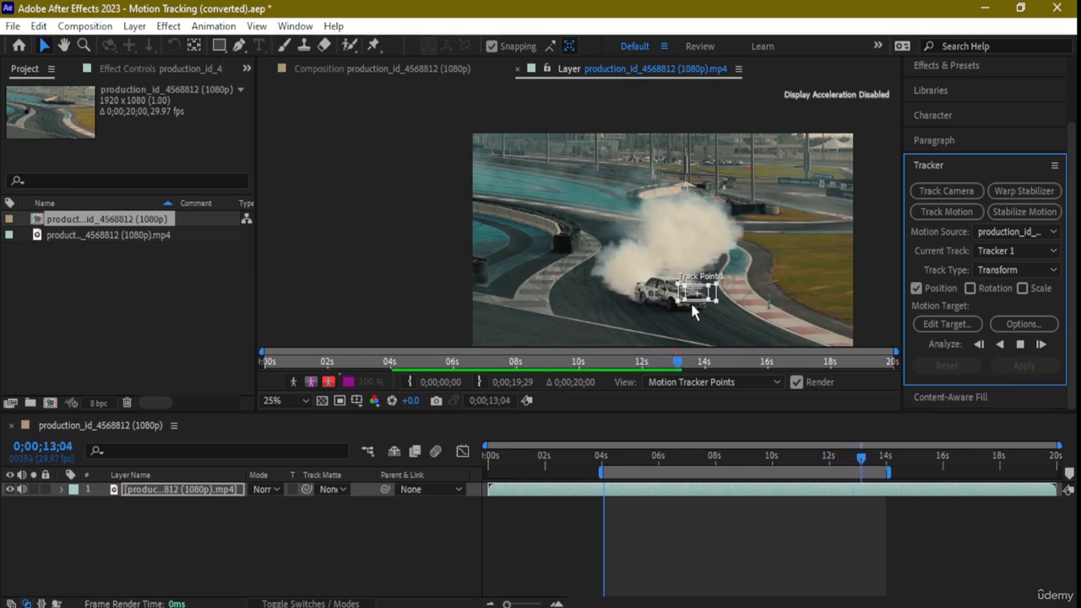
pyautogui.click(1020, 344)
# - Examine the car's track path, replay the layer from 0;00;00;00, and replay it from about 0;00;04;04 to check the track
pyautogui.scroll(3, 673, 287)
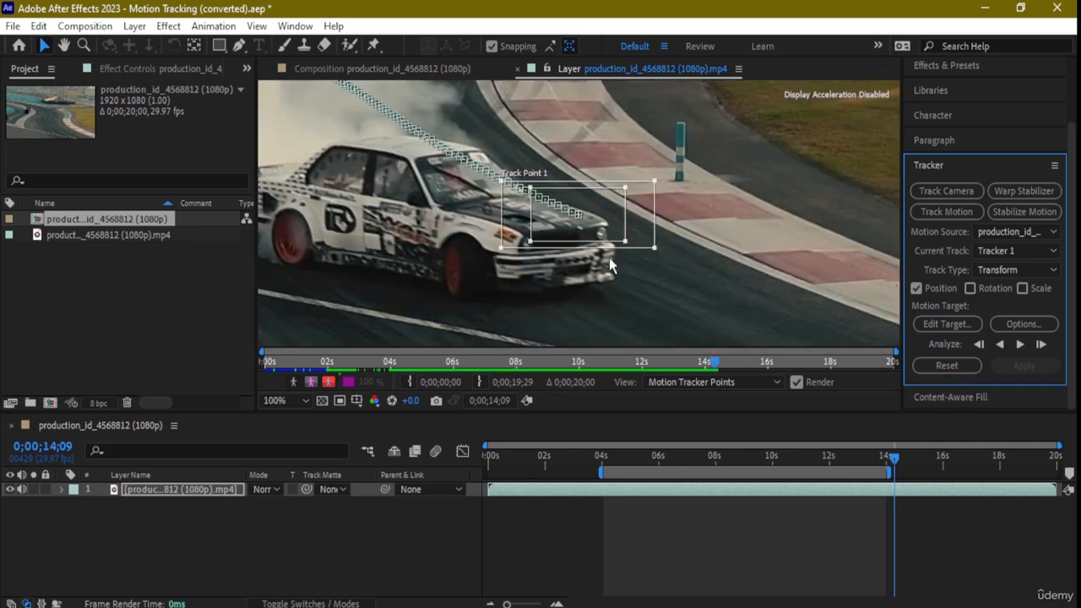
pyautogui.moveTo(427, 181); pyautogui.dragTo(851, 417)
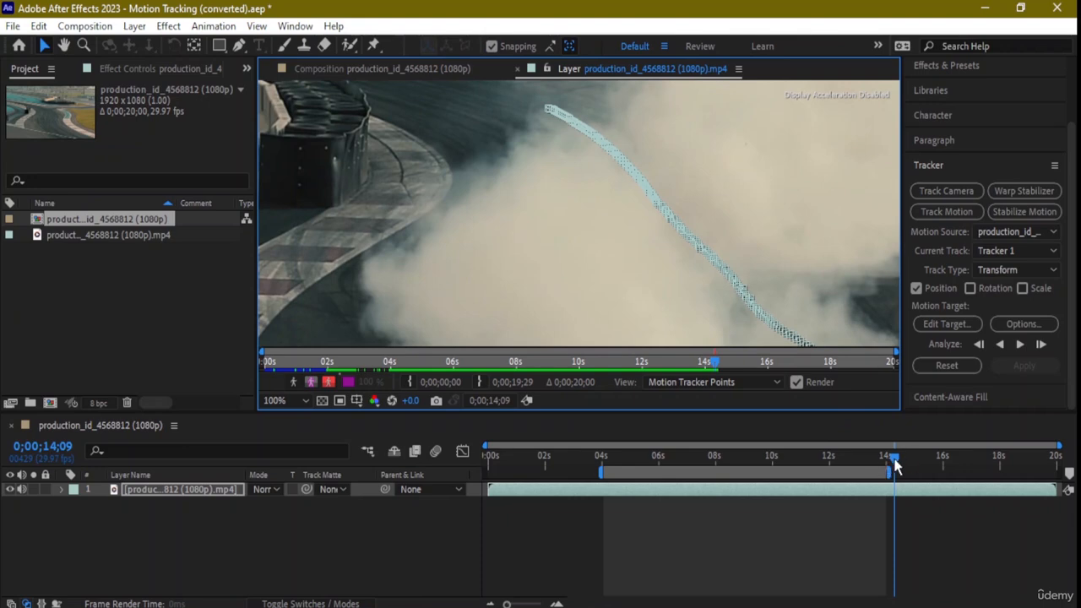
pyautogui.moveTo(895, 458); pyautogui.dragTo(481, 439)
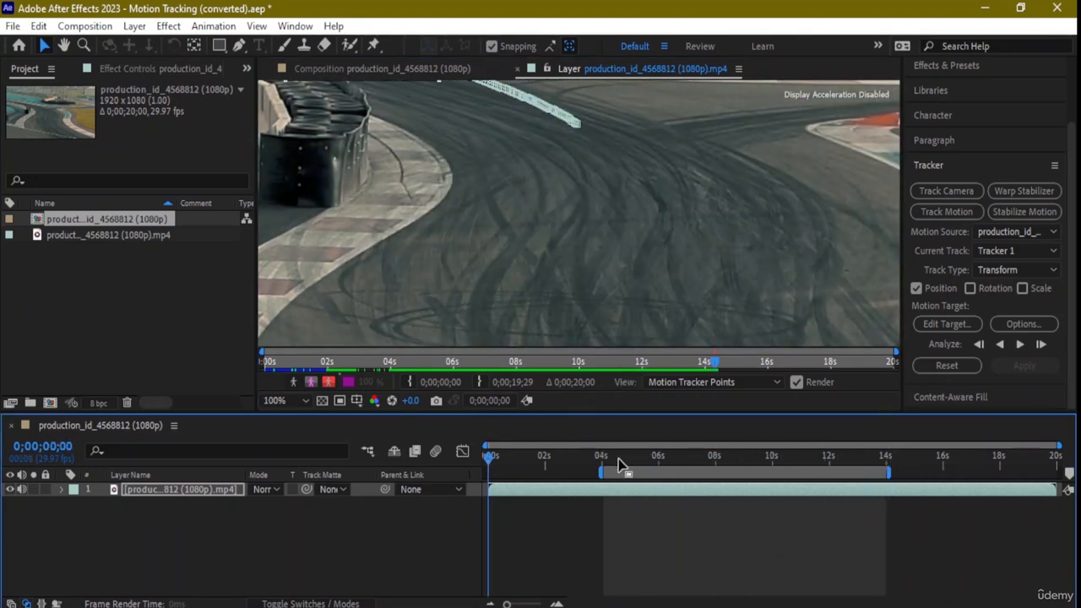
pyautogui.press('space')
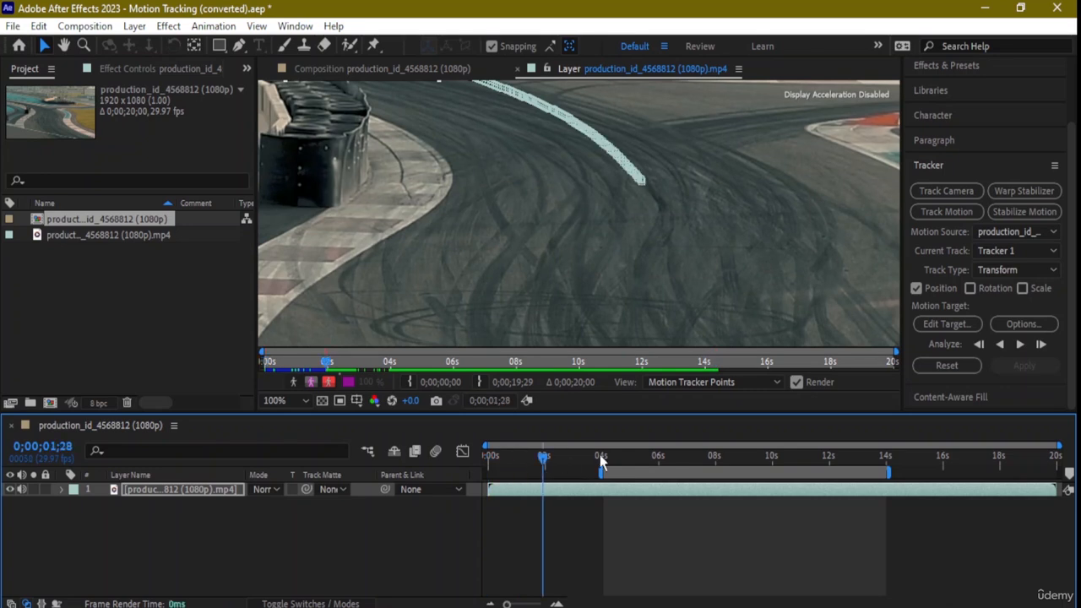
pyautogui.scroll(-2, 516, 225)
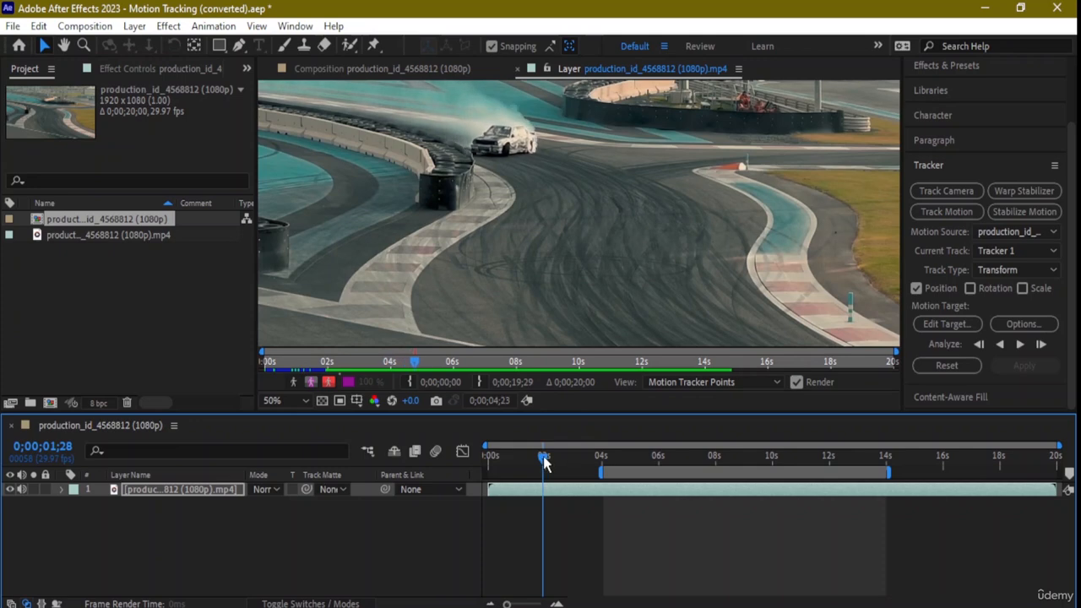
pyautogui.moveTo(557, 463); pyautogui.dragTo(606, 466)
pyautogui.press('space')
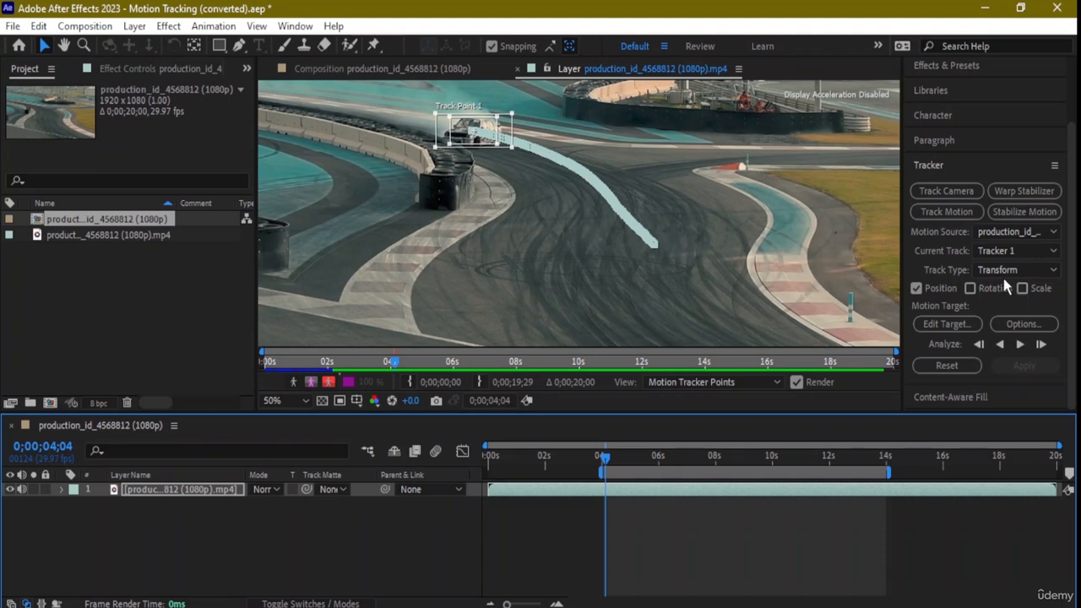
# - Return to the race track composition and add a null object at 0;00;04;04
pyautogui.click(958, 196)
pyautogui.press(',')
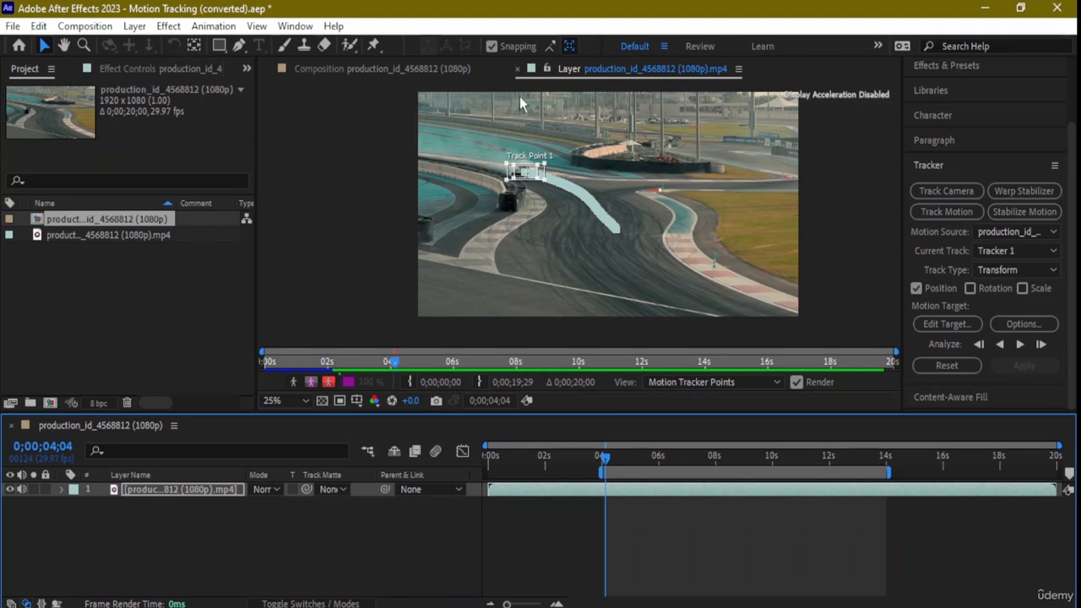
pyautogui.click(398, 69)
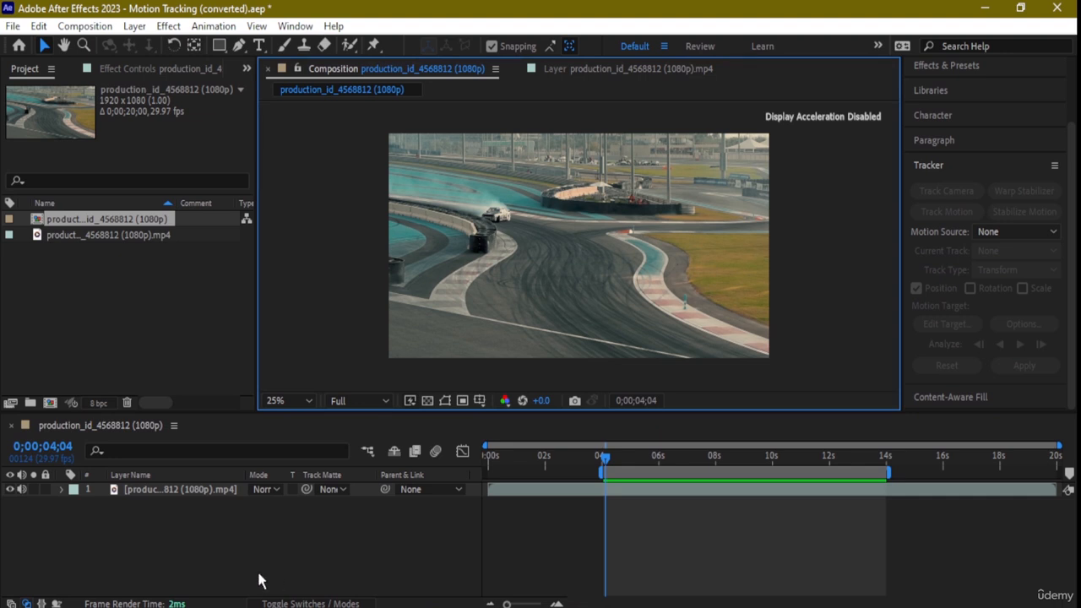
pyautogui.rightClick(145, 549)
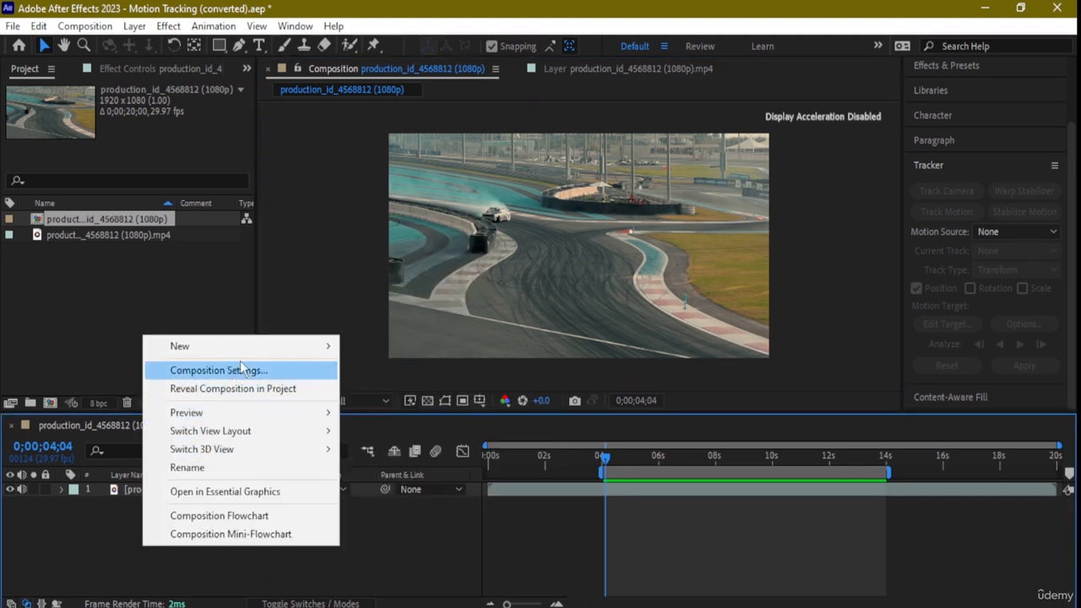
pyautogui.moveTo(300, 346)
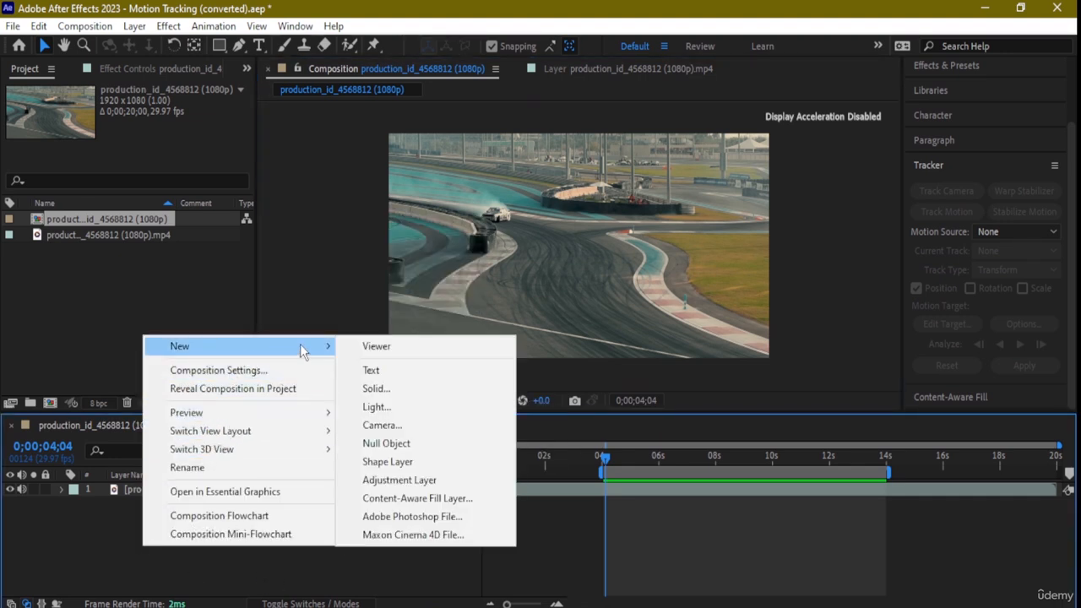
pyautogui.click(409, 456)
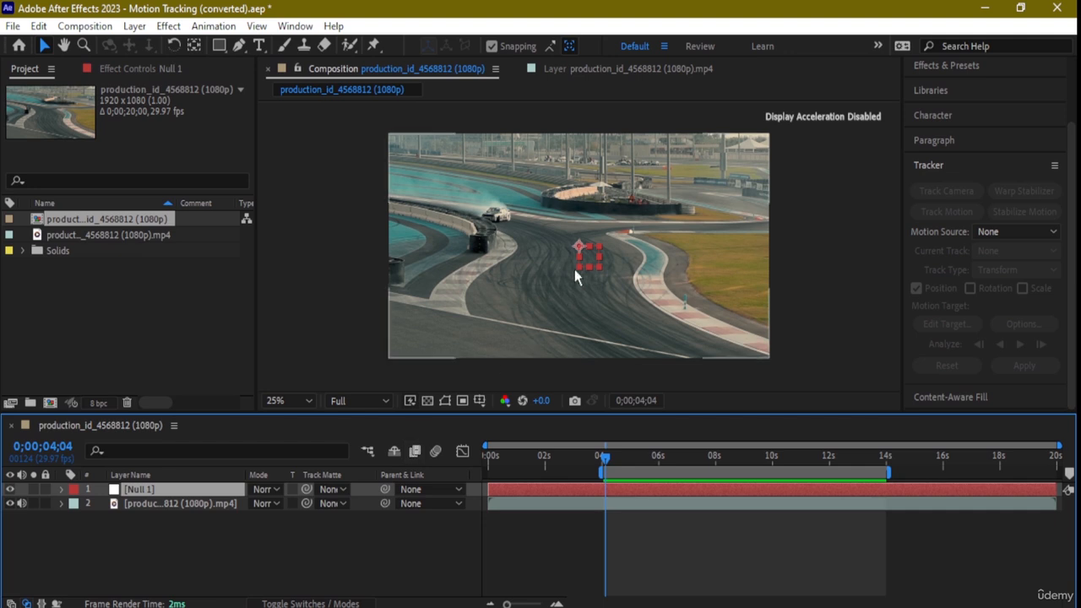
# - Enlarge Null 1 and align its corners with the composition frame so that it covers the whole race track image
pyautogui.moveTo(599, 268); pyautogui.dragTo(770, 359)
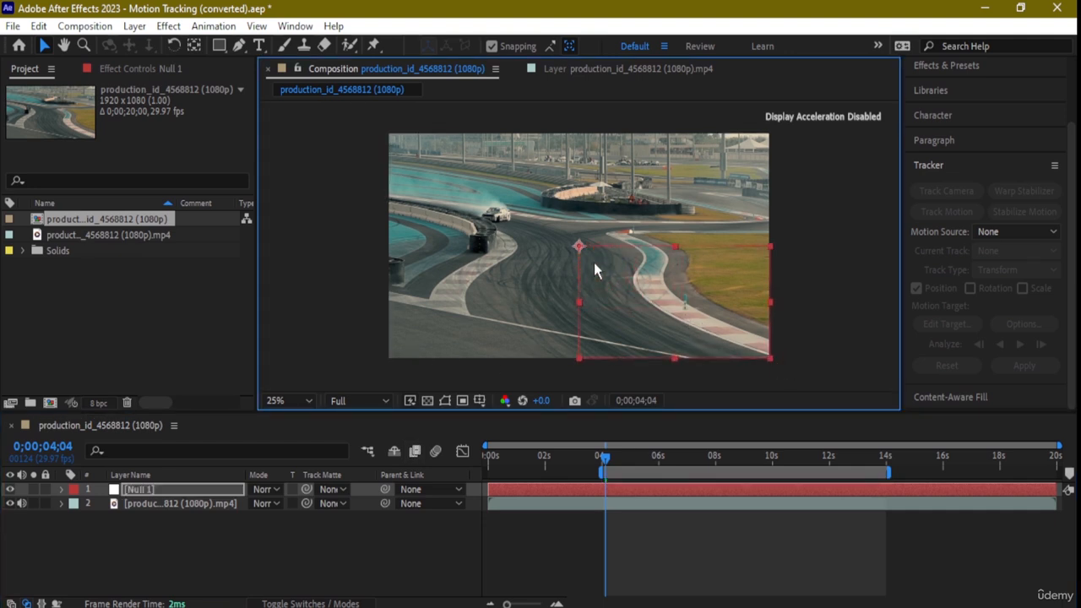
pyautogui.moveTo(583, 247); pyautogui.dragTo(381, 136)
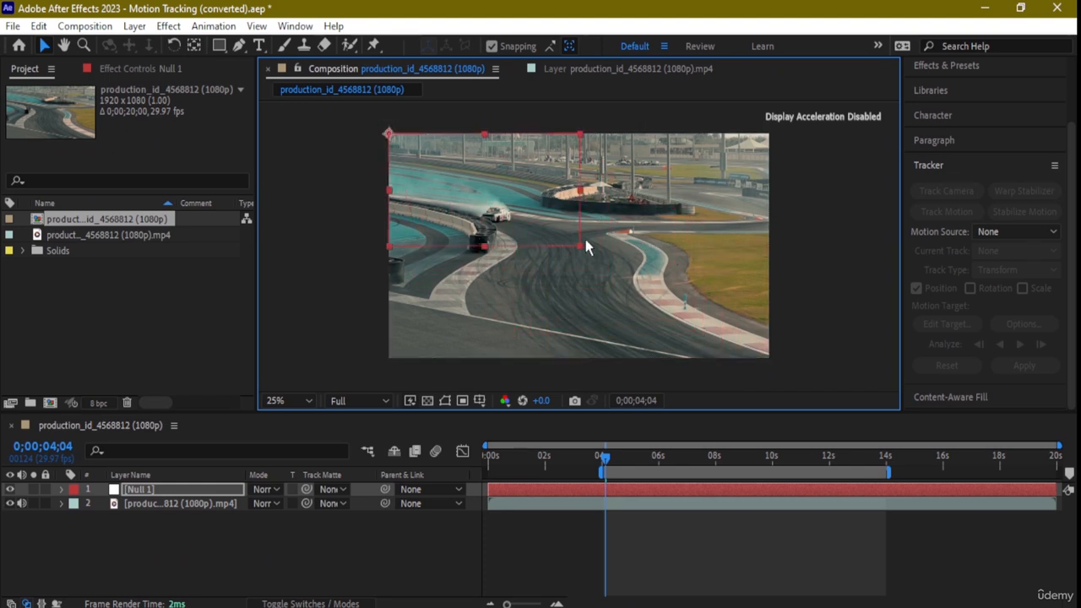
pyautogui.moveTo(579, 246); pyautogui.dragTo(588, 252)
pyautogui.moveTo(777, 372); pyautogui.dragTo(773, 363)
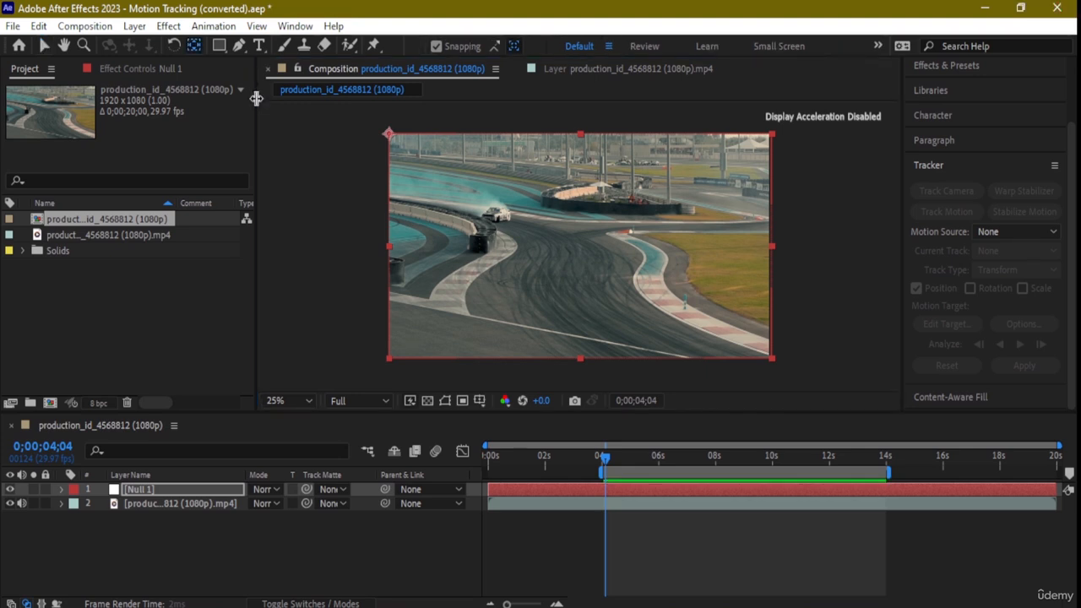
# - Move Null 1's anchor point to the centre of the frame with the Pan Behind tool, and return to the Selection tool
pyautogui.click(393, 140)
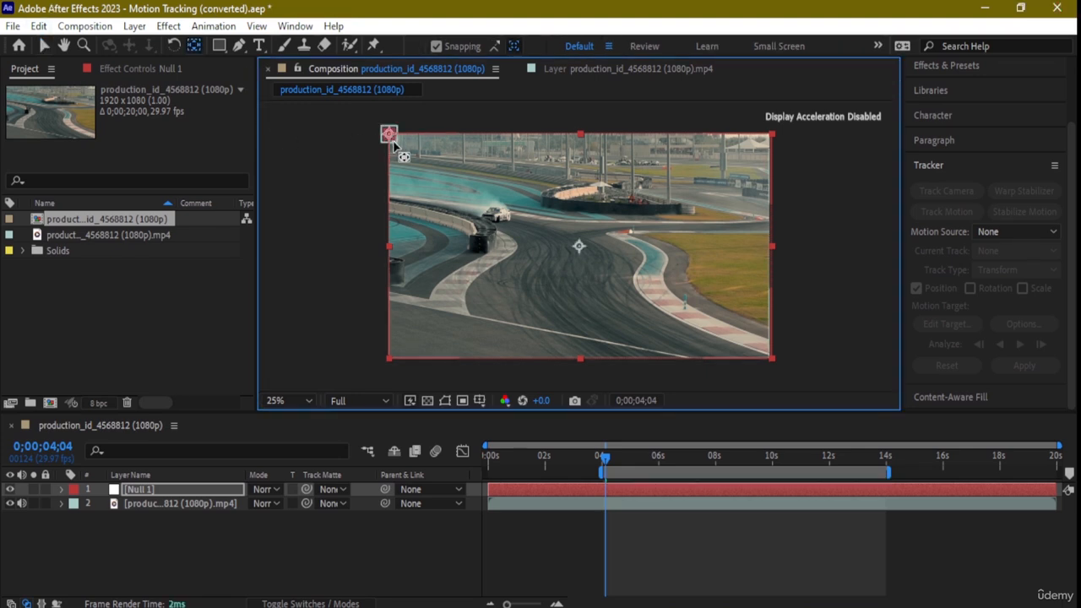
pyautogui.moveTo(393, 142); pyautogui.dragTo(572, 240)
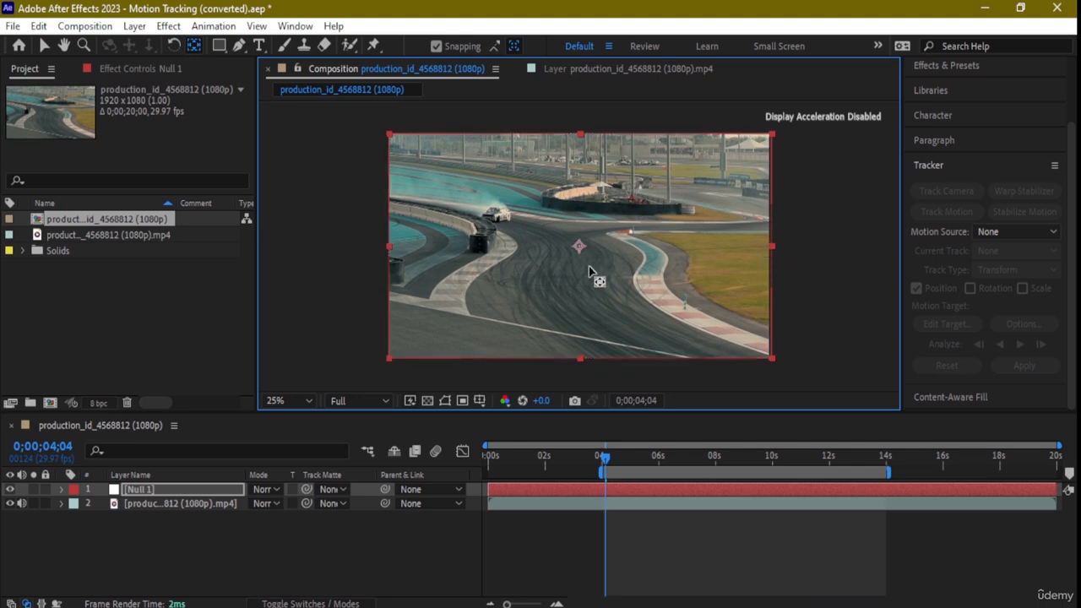
pyautogui.click(436, 47)
pyautogui.click(43, 46)
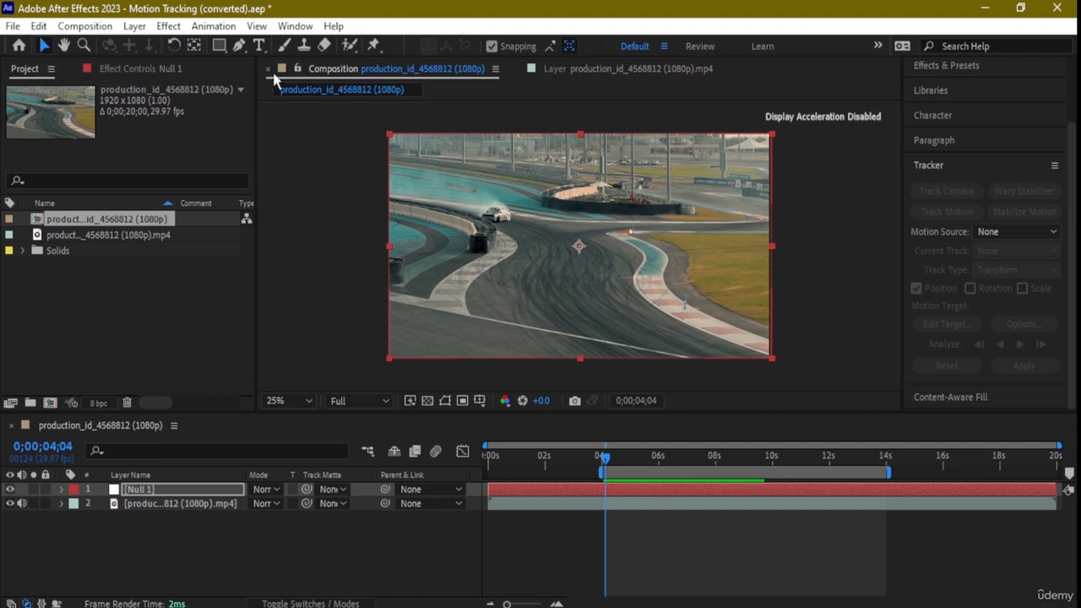
# - Reveal Null 1's transform properties, set its scale to 2009.0, 1123.0% and position to 906.0, 540.0, and try adjusting its opacity
pyautogui.click(61, 490)
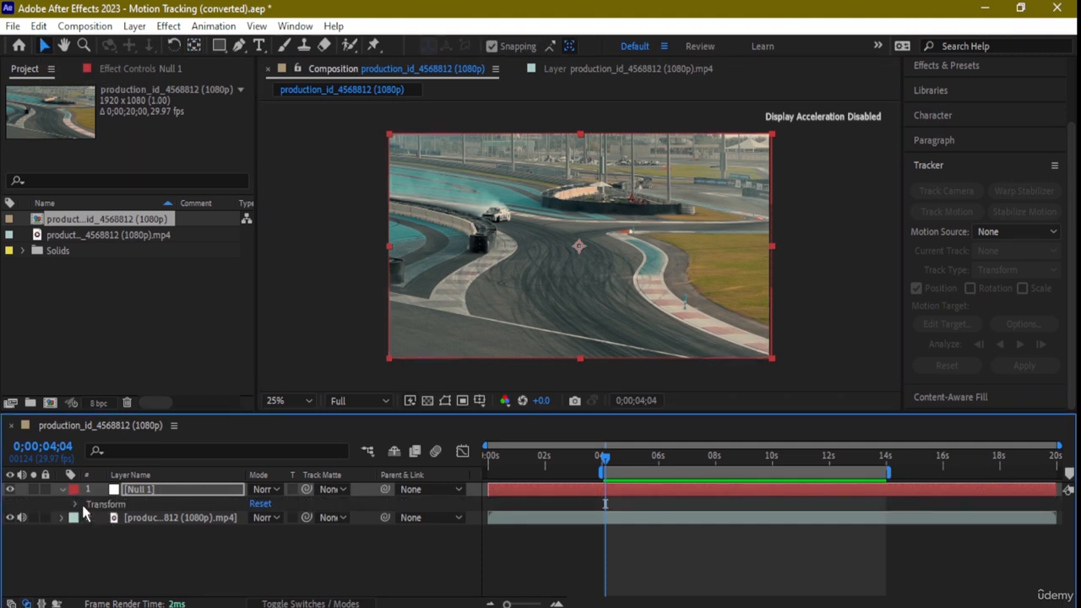
pyautogui.click(76, 505)
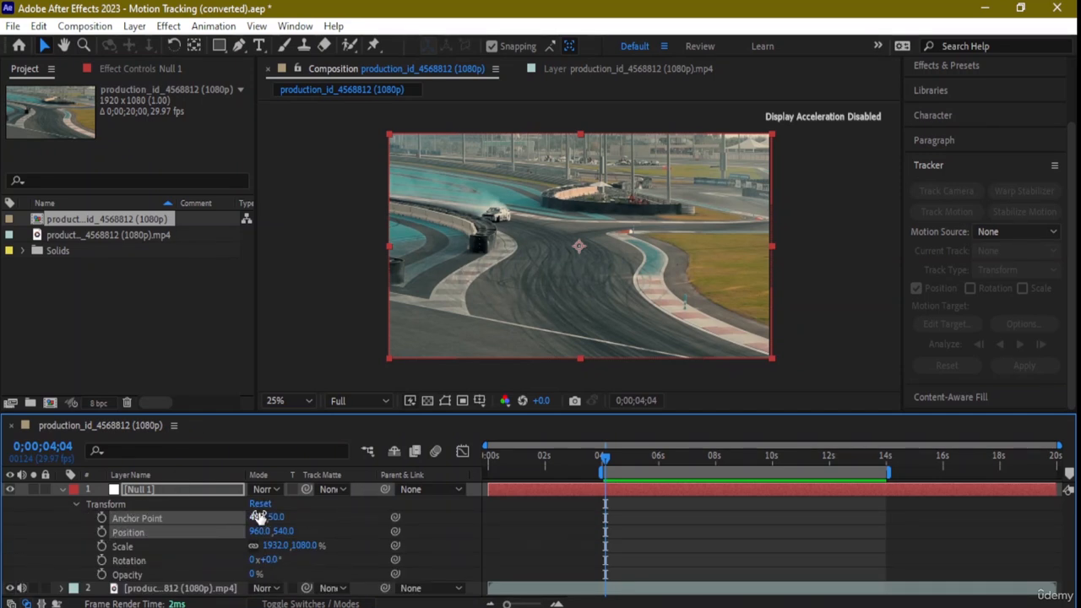
pyautogui.moveTo(257, 518)
pyautogui.mouseDown()
pyautogui.moveTo(285, 512)
pyautogui.moveTo(259, 516)
pyautogui.mouseUp()
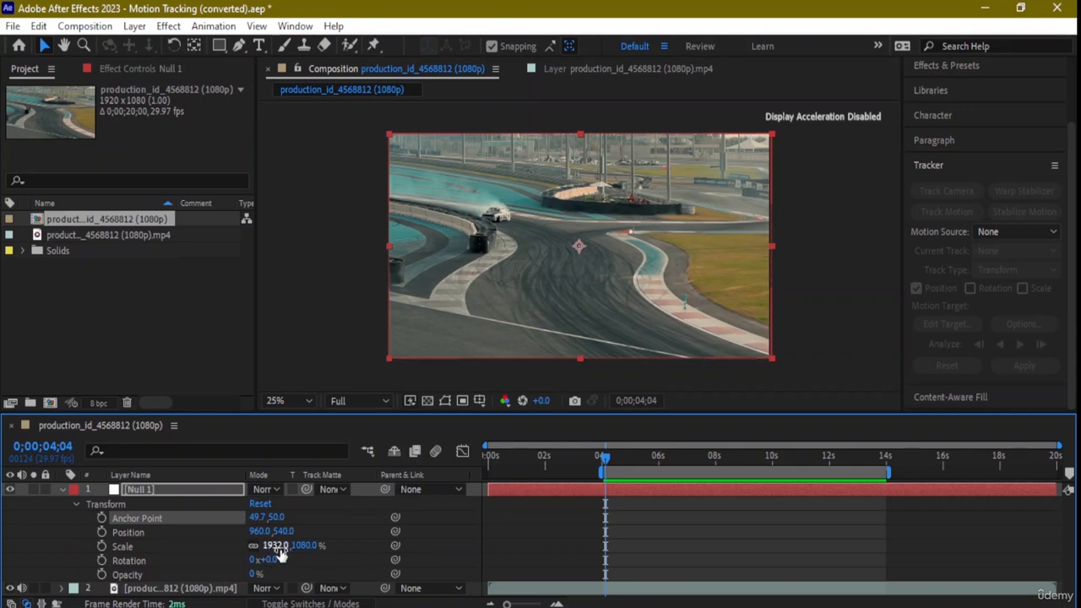
pyautogui.moveTo(278, 549); pyautogui.dragTo(261, 532)
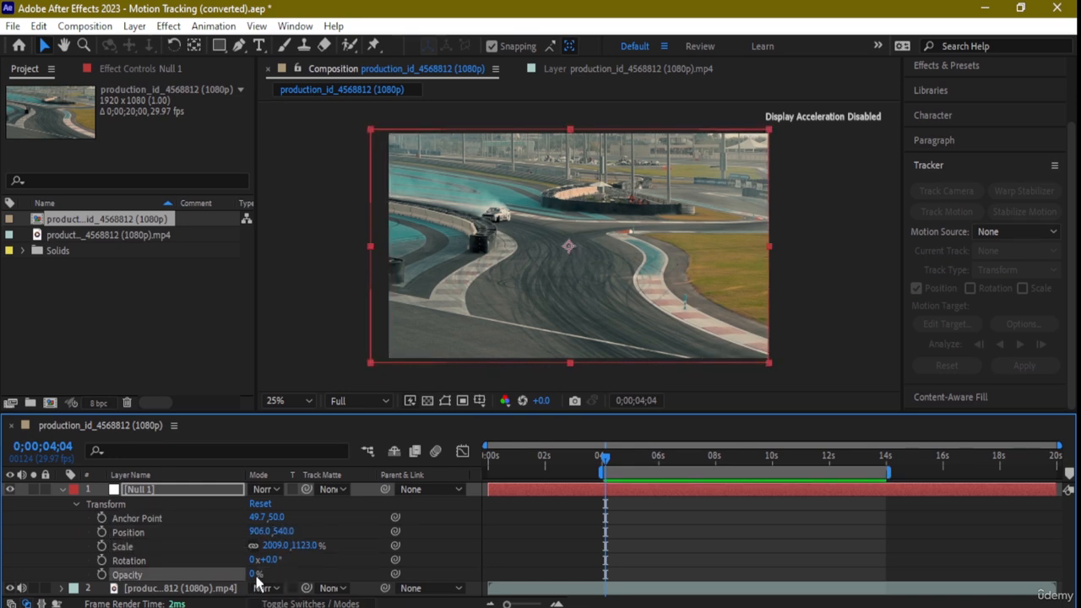
pyautogui.moveTo(253, 575); pyautogui.dragTo(553, 600)
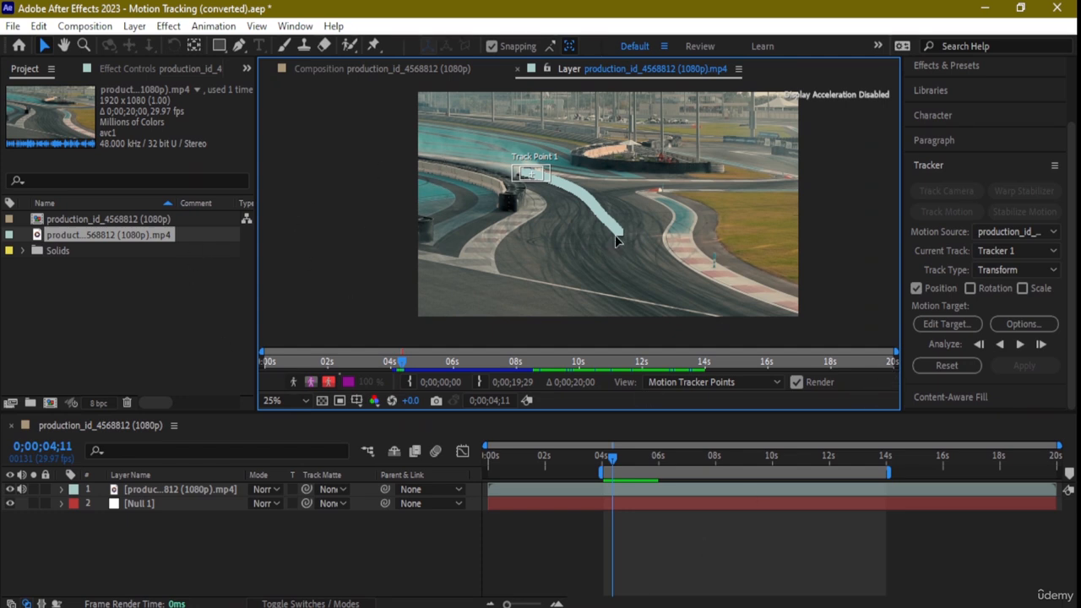
# - Select Null 1 in the race track composition and set it as the motion target for Tracker 1
pyautogui.click(156, 507)
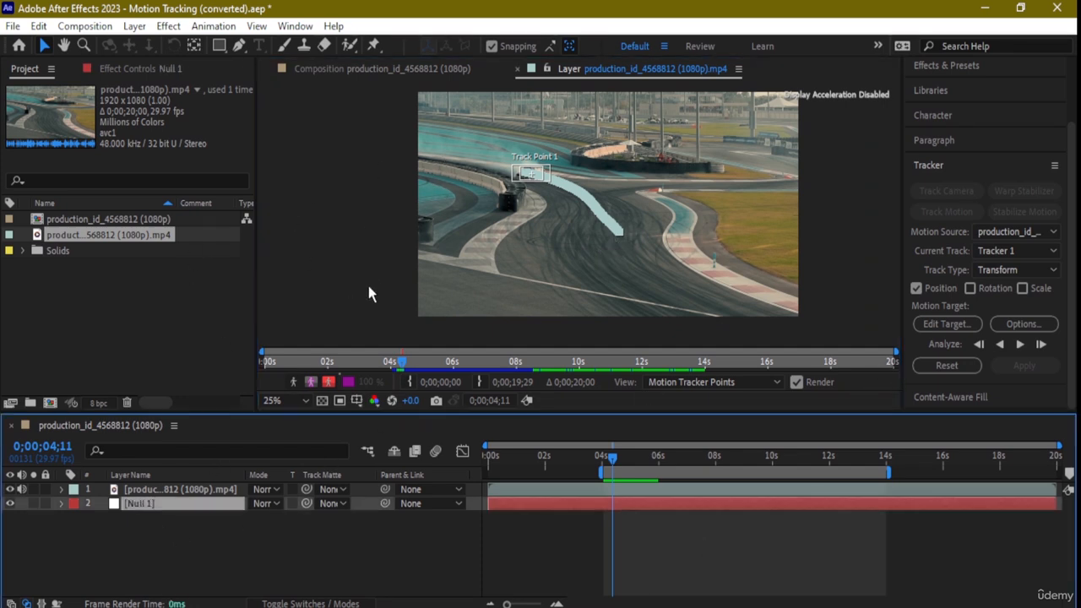
pyautogui.press(',')
pyautogui.press(',')
pyautogui.press(',')
pyautogui.press(',')
pyautogui.press('.')
pyautogui.press('.')
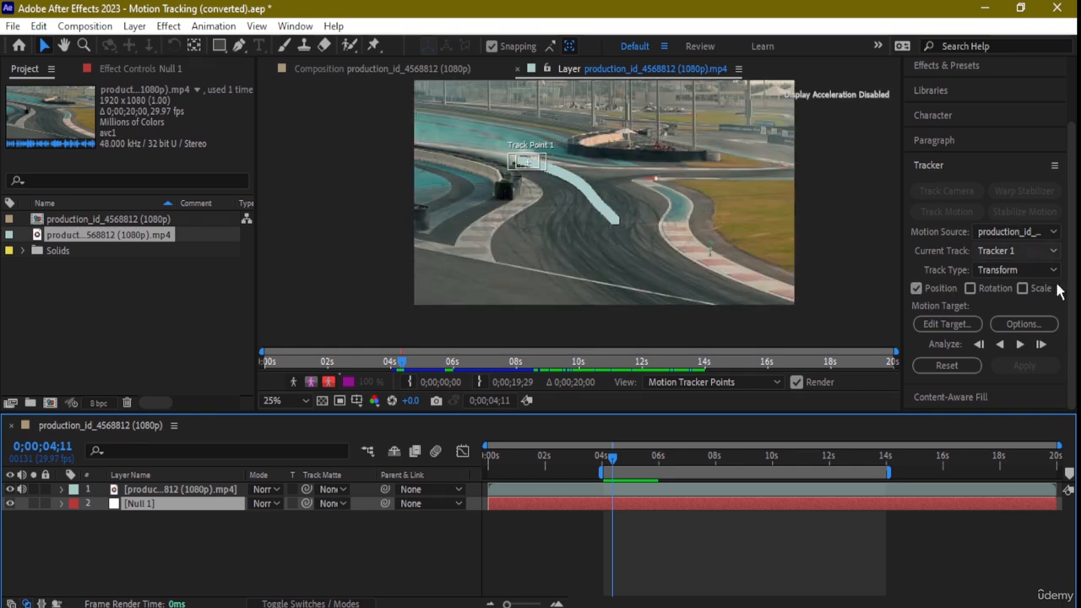
pyautogui.click(969, 325)
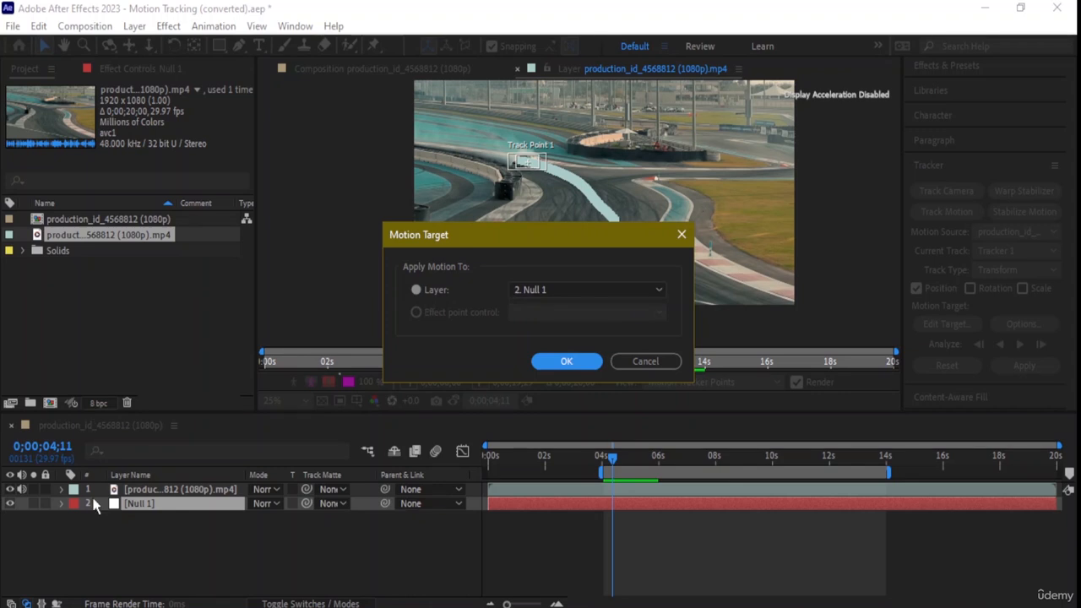
pyautogui.click(566, 361)
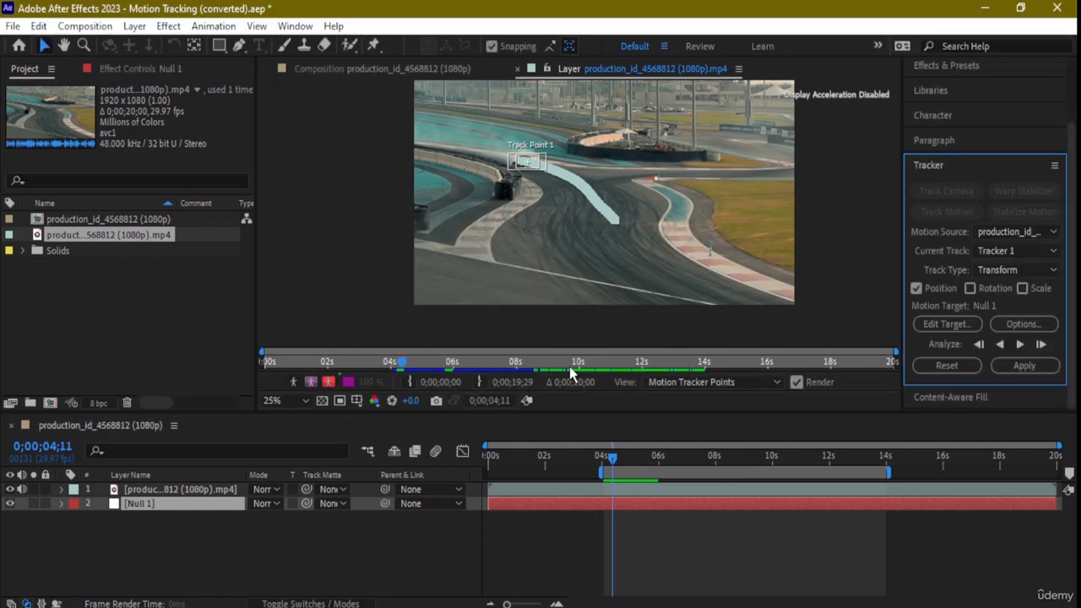
# - Apply Tracker 1's position data to Null 1 in the X and Y dimensions
pyautogui.click(156, 505)
pyautogui.scroll(-1, 389, 287)
pyautogui.scroll(1, 389, 287)
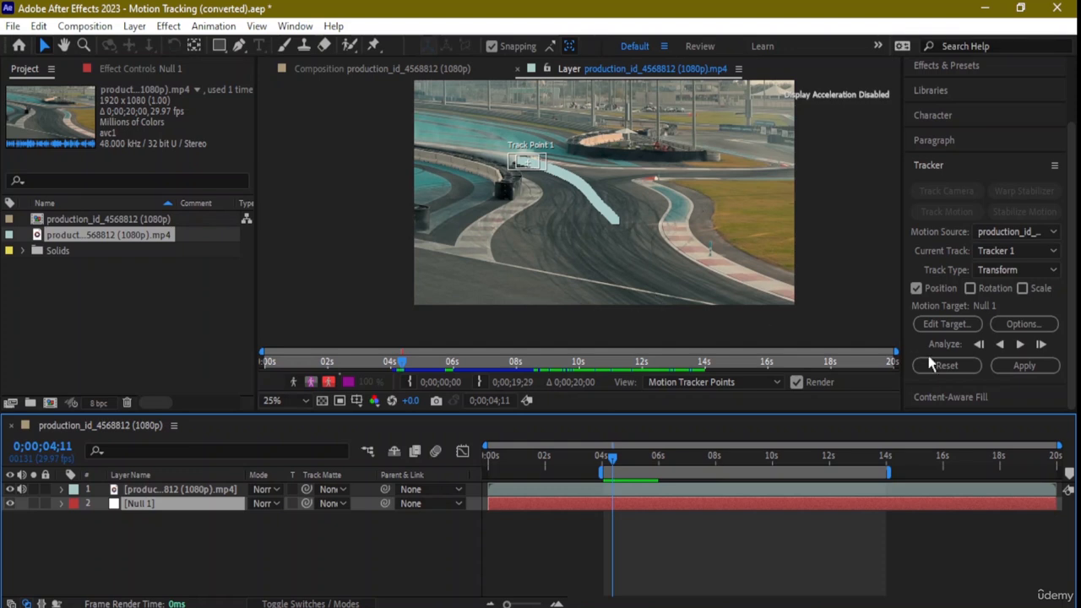
pyautogui.click(1025, 368)
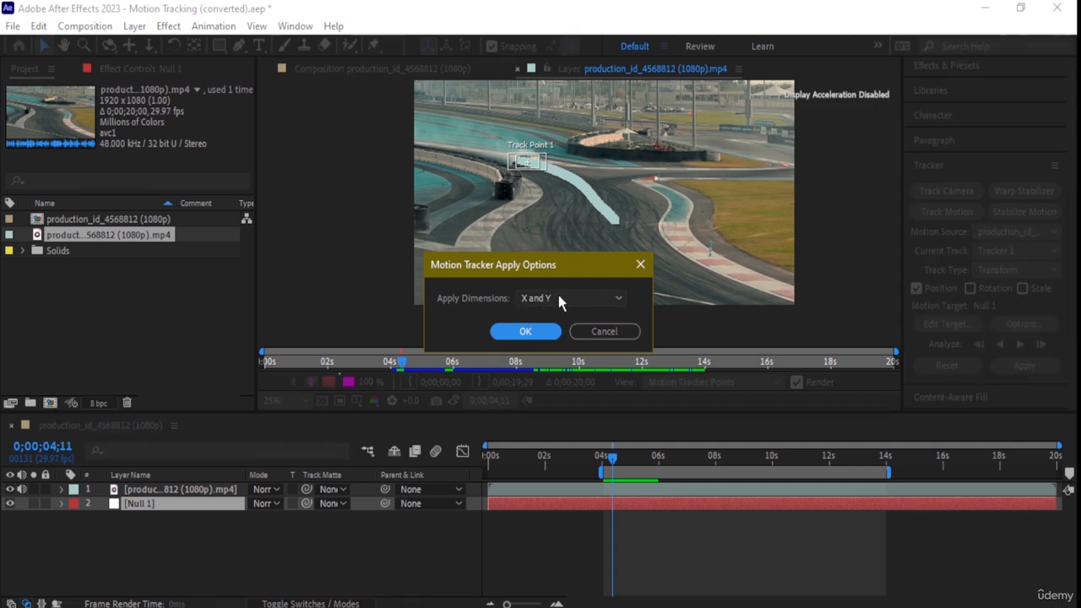
pyautogui.click(540, 331)
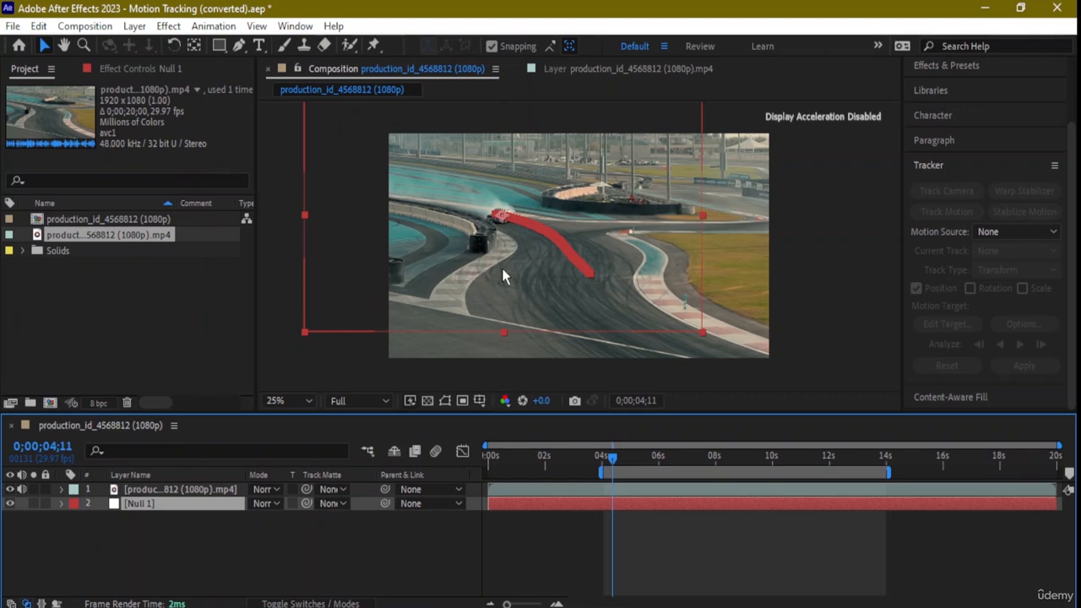
# - Preview the composition from 0;00;04;11 to check that Null 1 follows the drifting car
pyautogui.click(624, 371)
pyautogui.press('space')
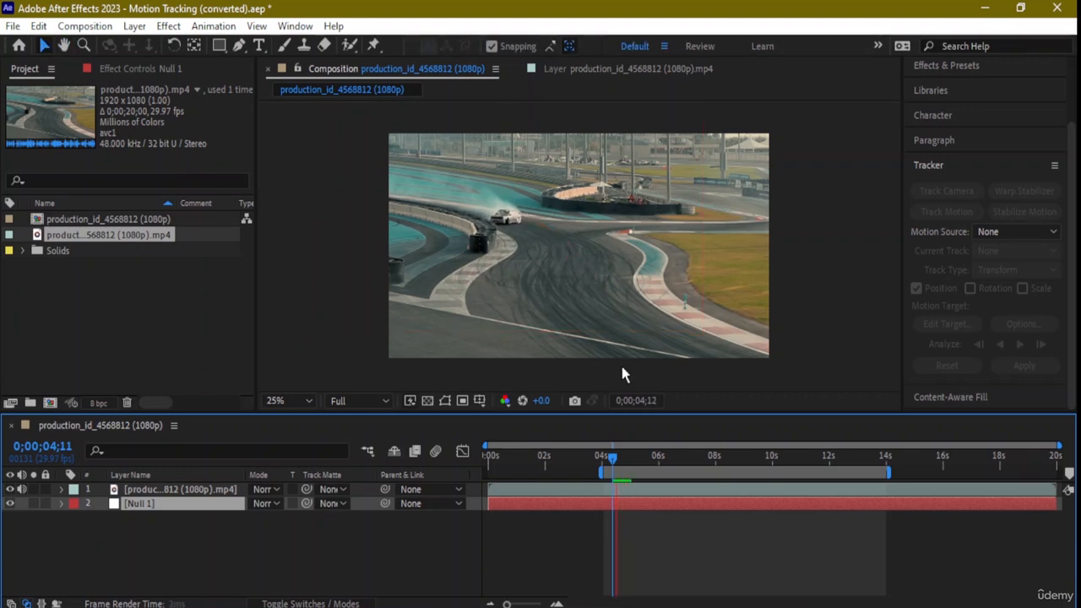
pyautogui.press('space')
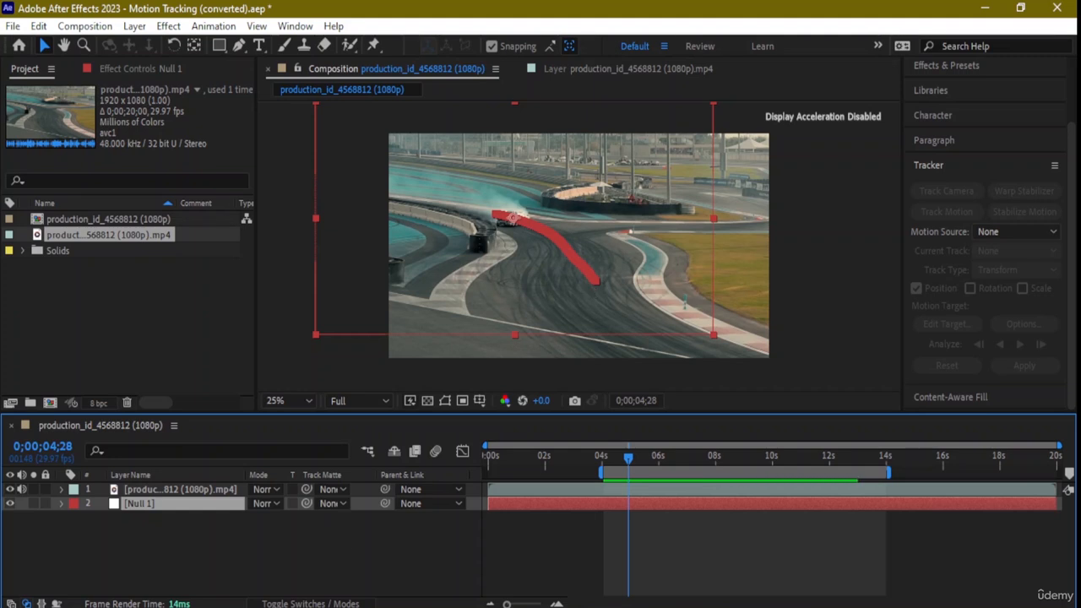
# - Compare Null 1's motion path with the race footage hidden and shown, and scrub through the car's drift to 0;00;13;26
pyautogui.click(8, 504)
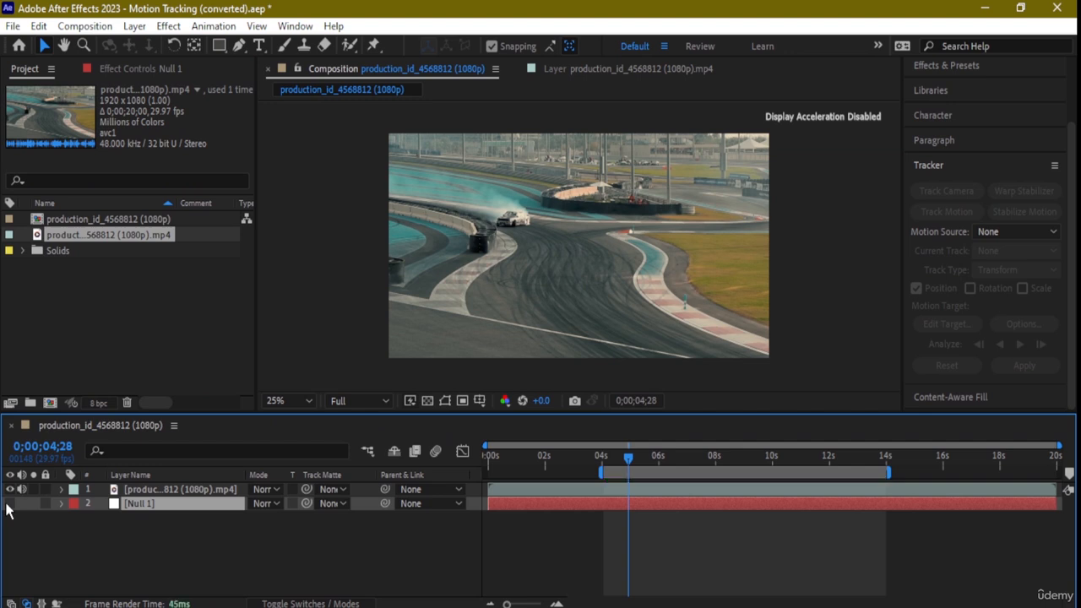
pyautogui.click(8, 503)
pyautogui.click(9, 489)
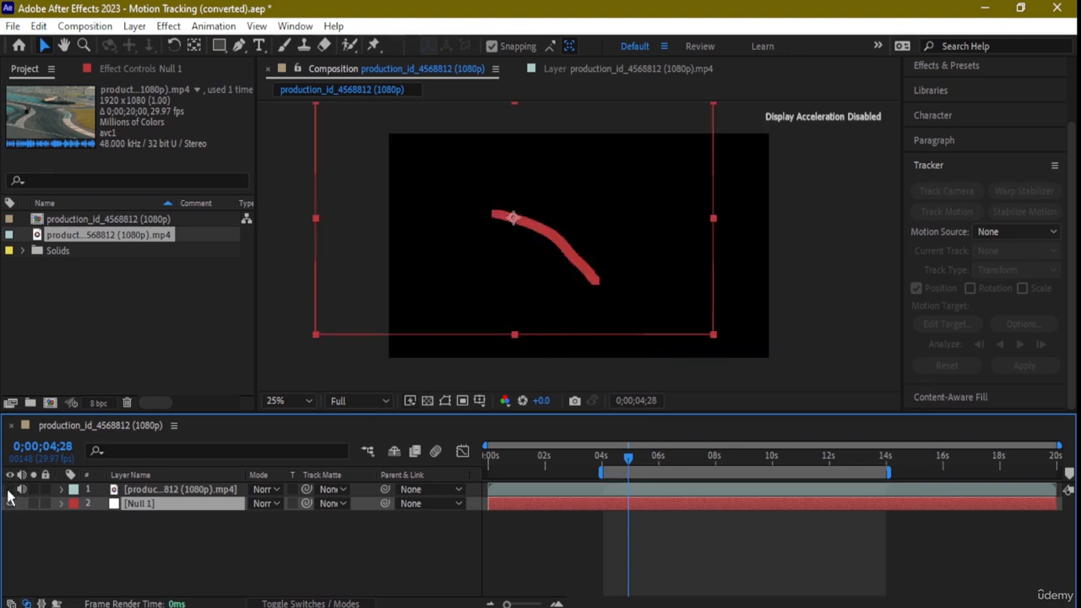
pyautogui.press('space')
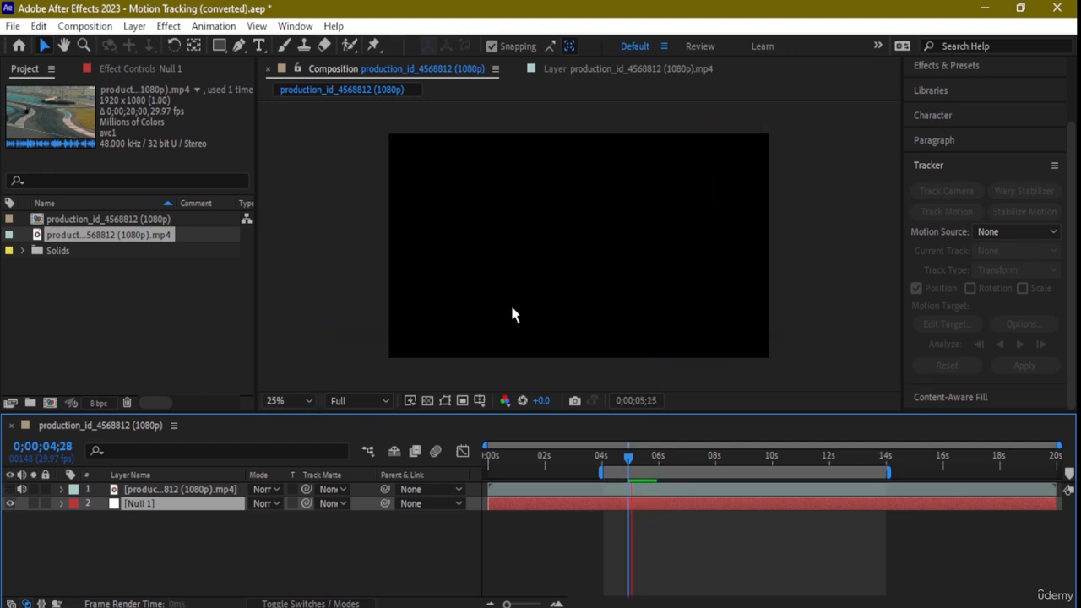
pyautogui.press('space')
pyautogui.press('space')
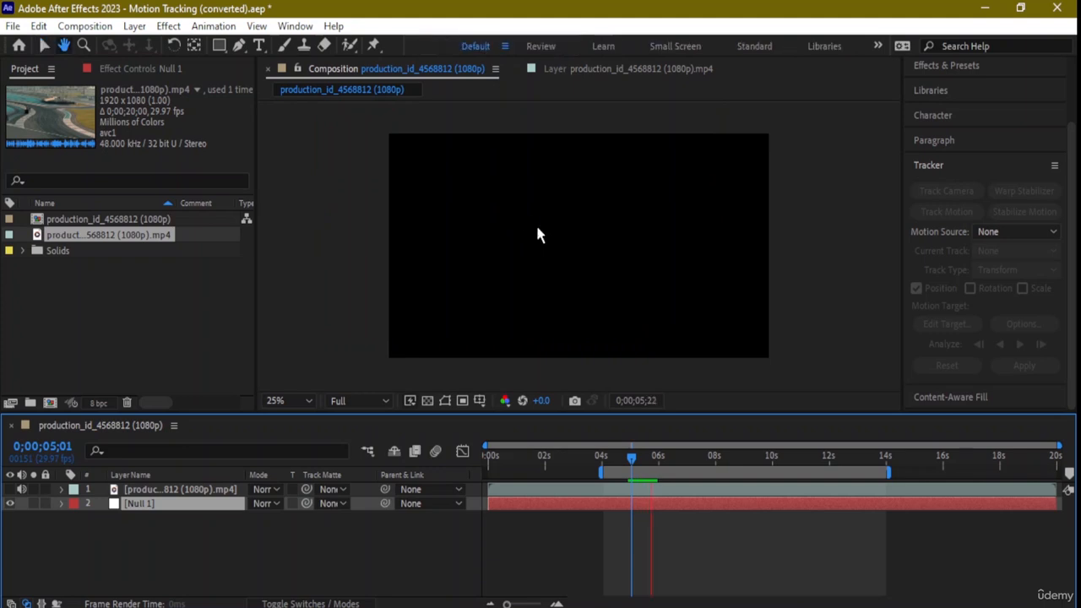
pyautogui.press('space')
pyautogui.press('space')
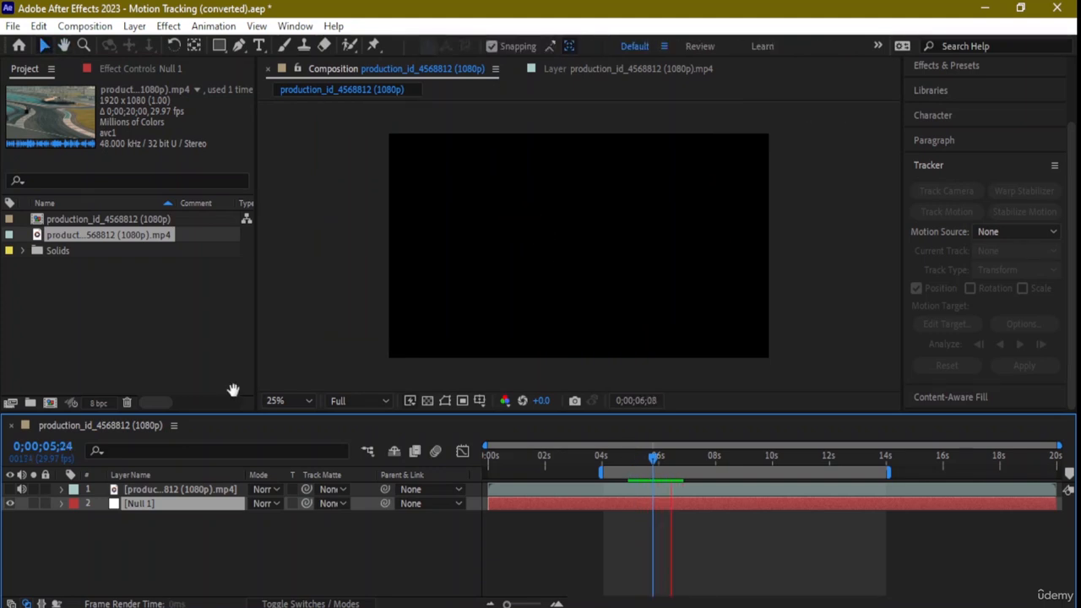
pyautogui.press('space')
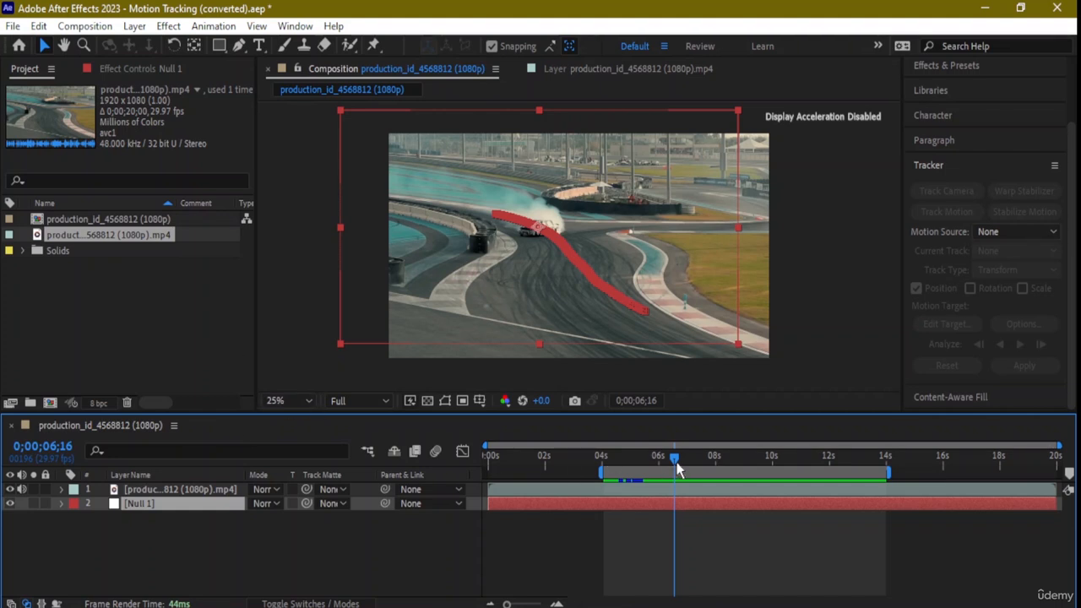
pyautogui.moveTo(674, 460); pyautogui.dragTo(882, 510)
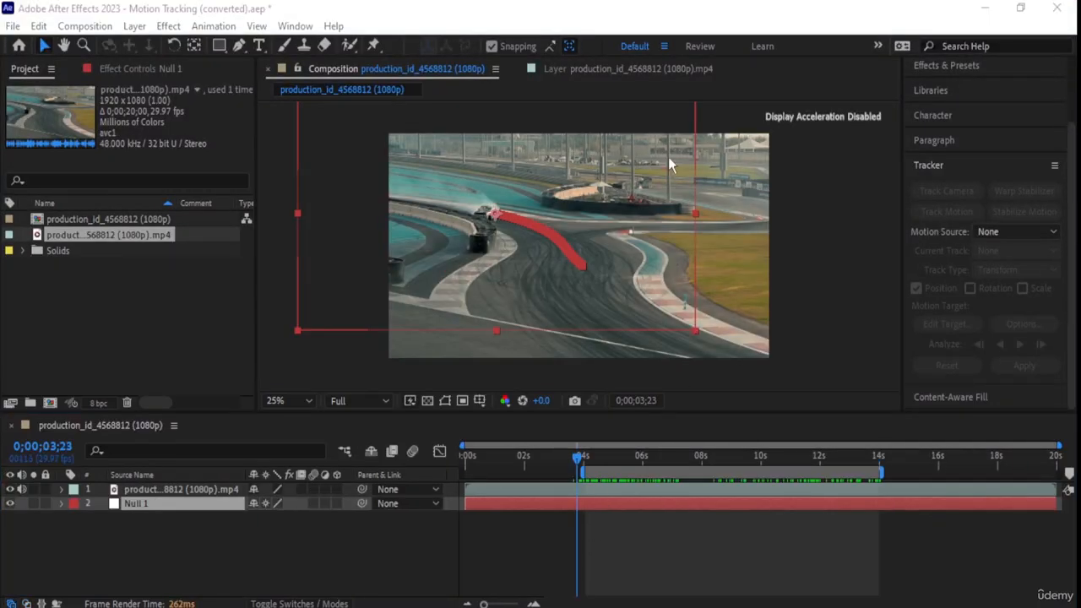
pyautogui.click(607, 15)
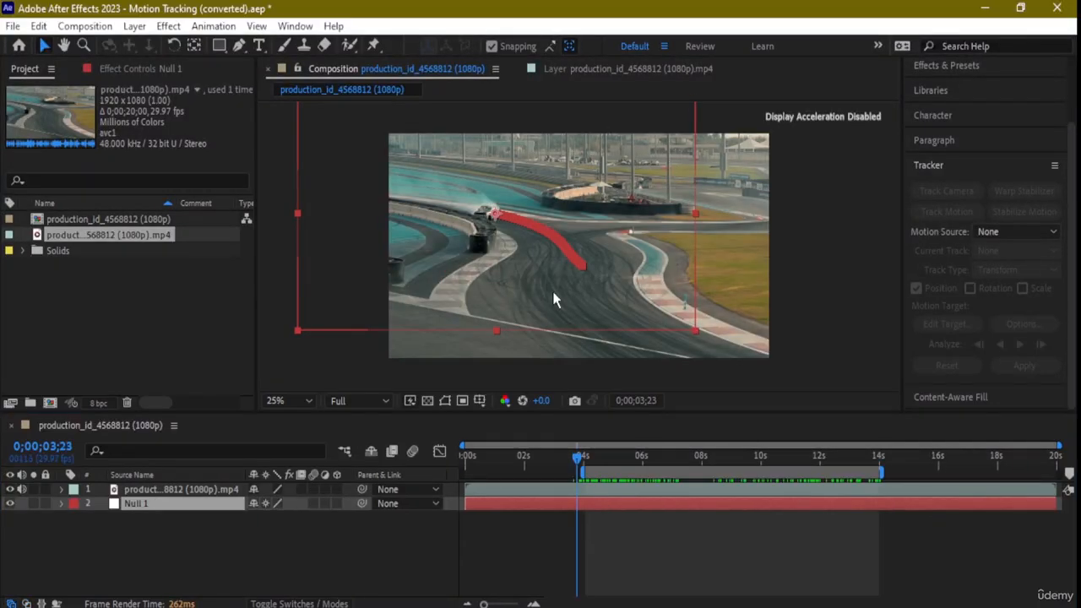
# - Return to 0;00;04;11 and place the Null 1 layer above the race footage layer
pyautogui.moveTo(578, 467); pyautogui.dragTo(592, 501)
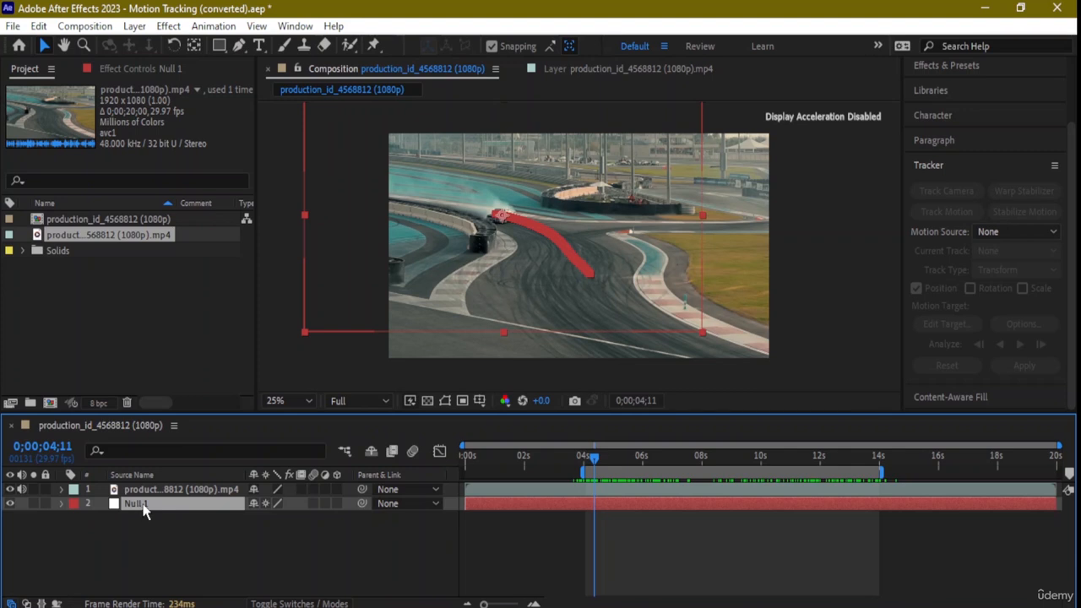
pyautogui.moveTo(139, 504); pyautogui.dragTo(158, 486)
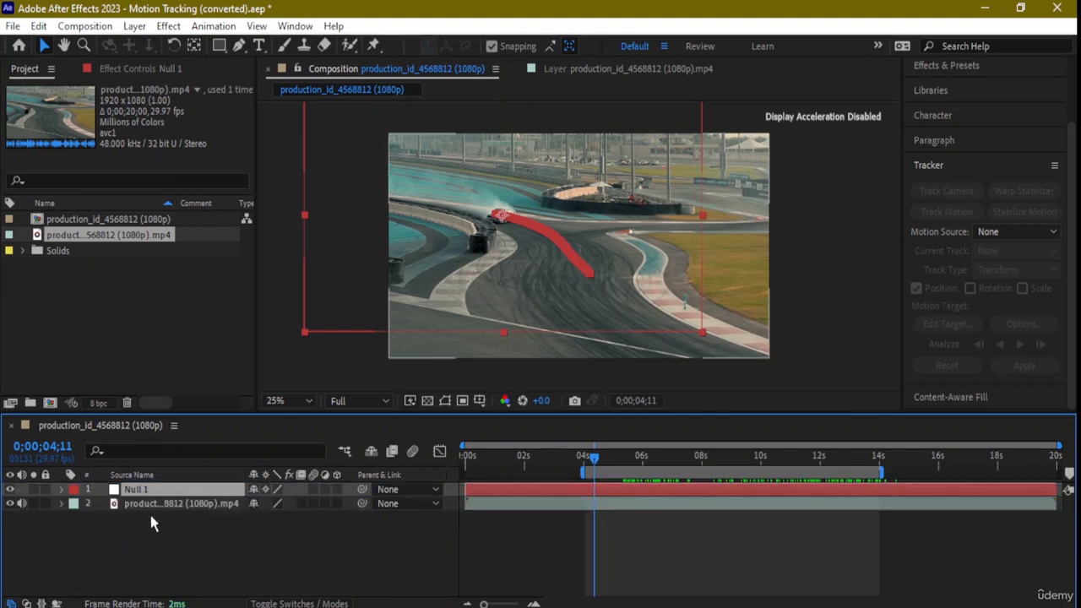
# - Examine Null 1's Position keyframes among its transform properties, and set the current time to 0;00;04;12
pyautogui.click(61, 490)
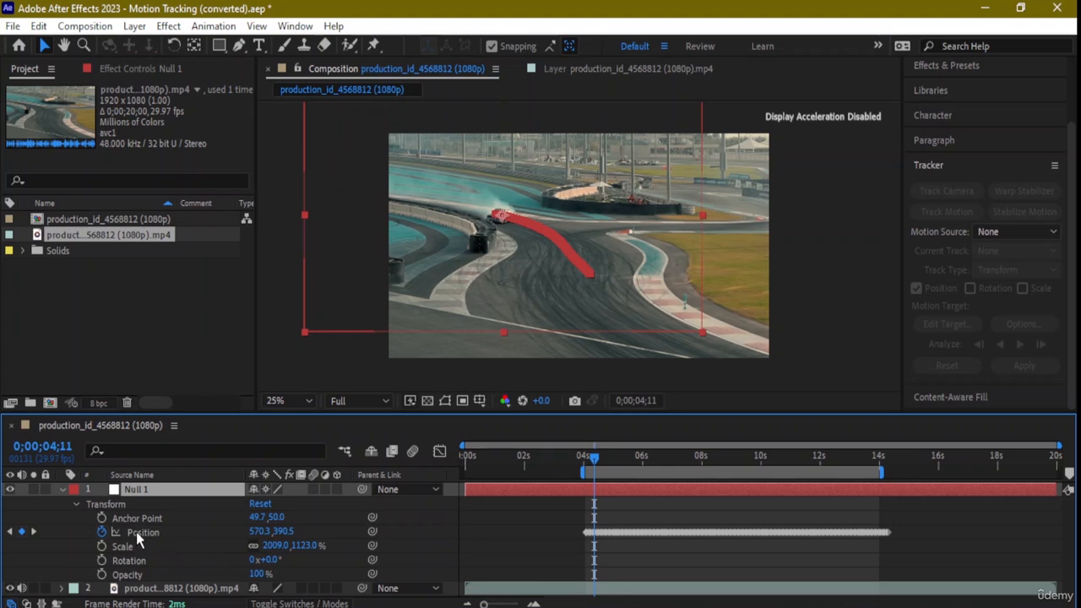
pyautogui.moveTo(602, 471)
pyautogui.mouseDown()
pyautogui.moveTo(591, 469)
pyautogui.moveTo(650, 464)
pyautogui.moveTo(721, 479)
pyautogui.moveTo(850, 466)
pyautogui.moveTo(595, 473)
pyautogui.mouseUp()
pyautogui.click(76, 504)
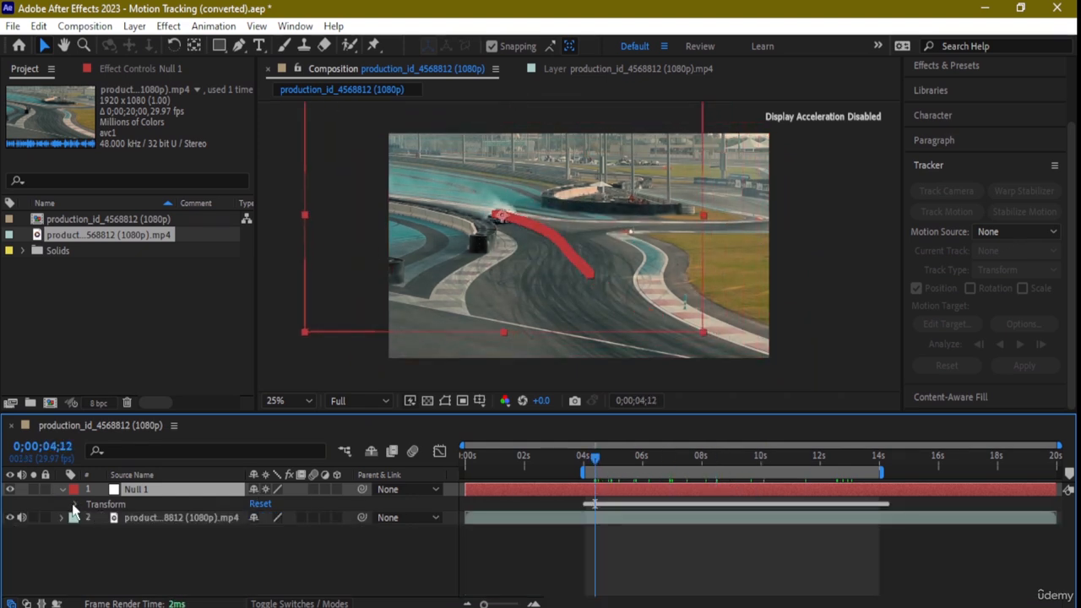
pyautogui.click(62, 491)
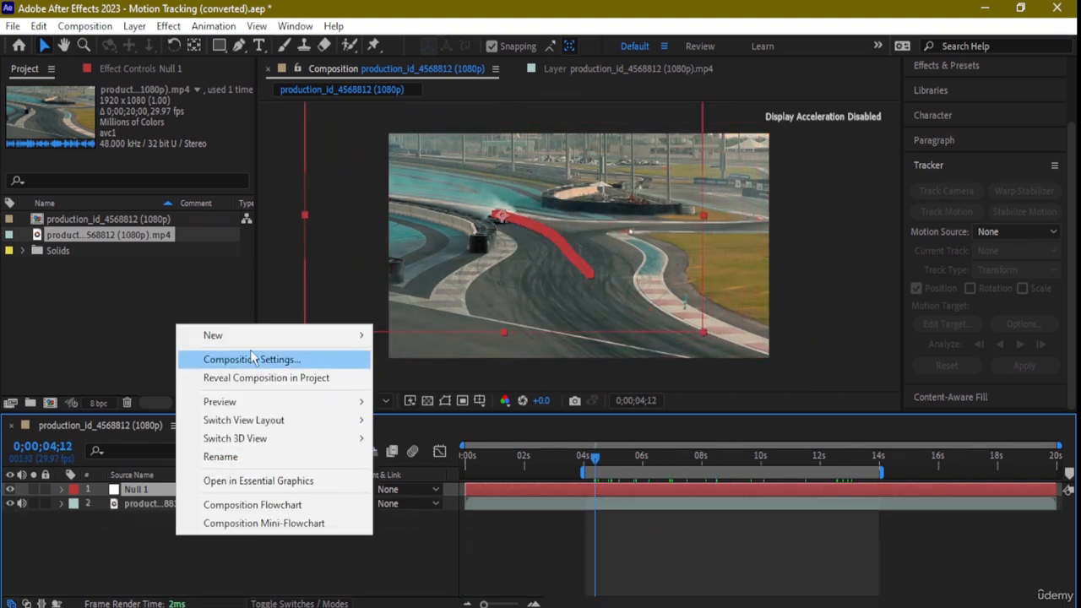
# - Create a text layer containing the letter T and place it just above the drifting car
pyautogui.moveTo(253, 335)
pyautogui.click(426, 357)
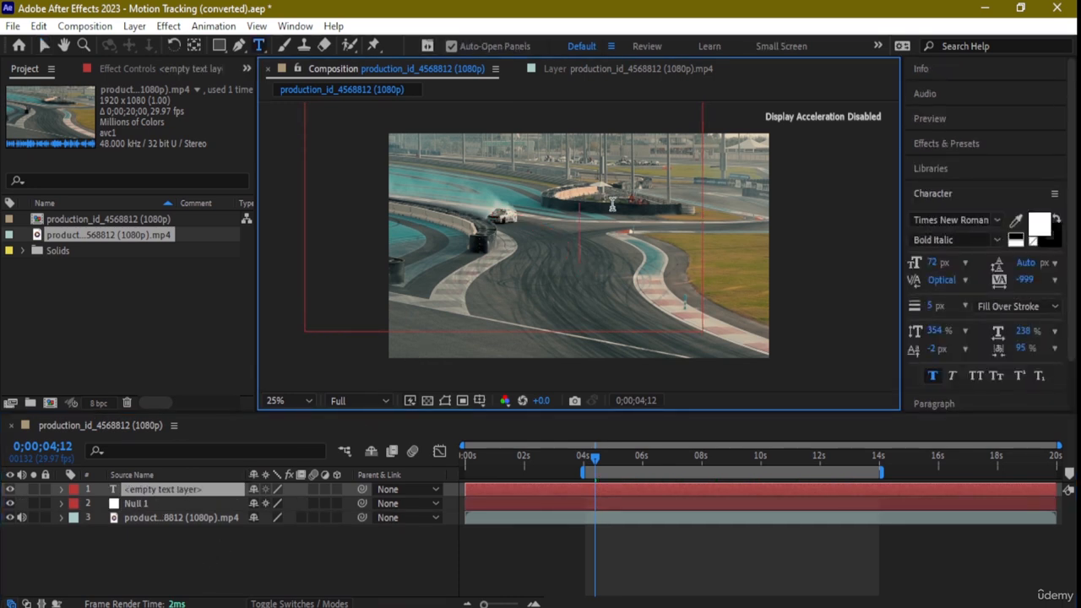
pyautogui.write('T')
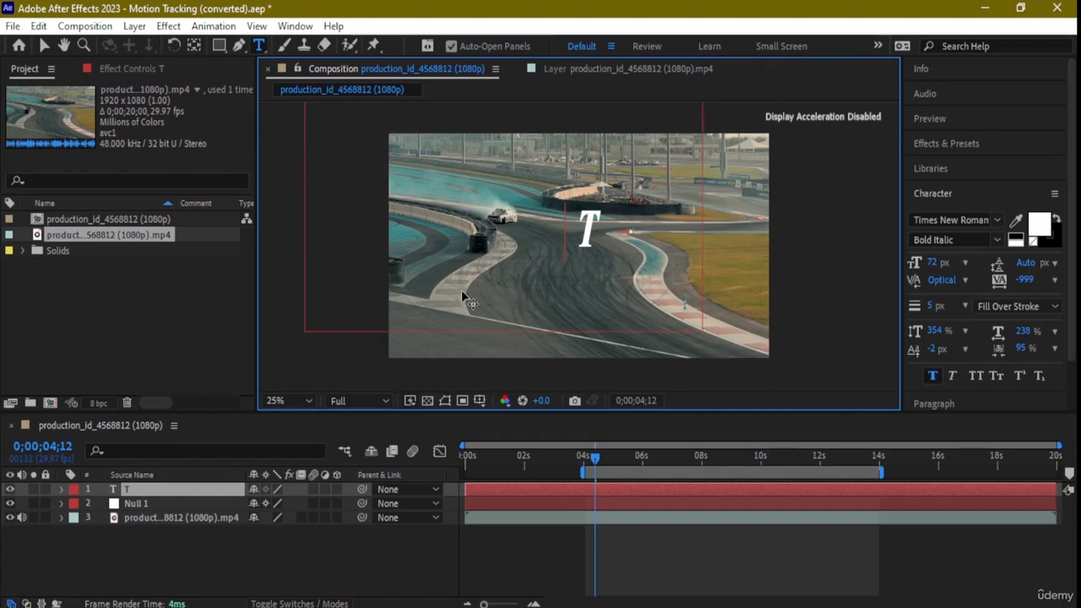
pyautogui.click(44, 46)
pyautogui.moveTo(583, 240); pyautogui.dragTo(530, 199)
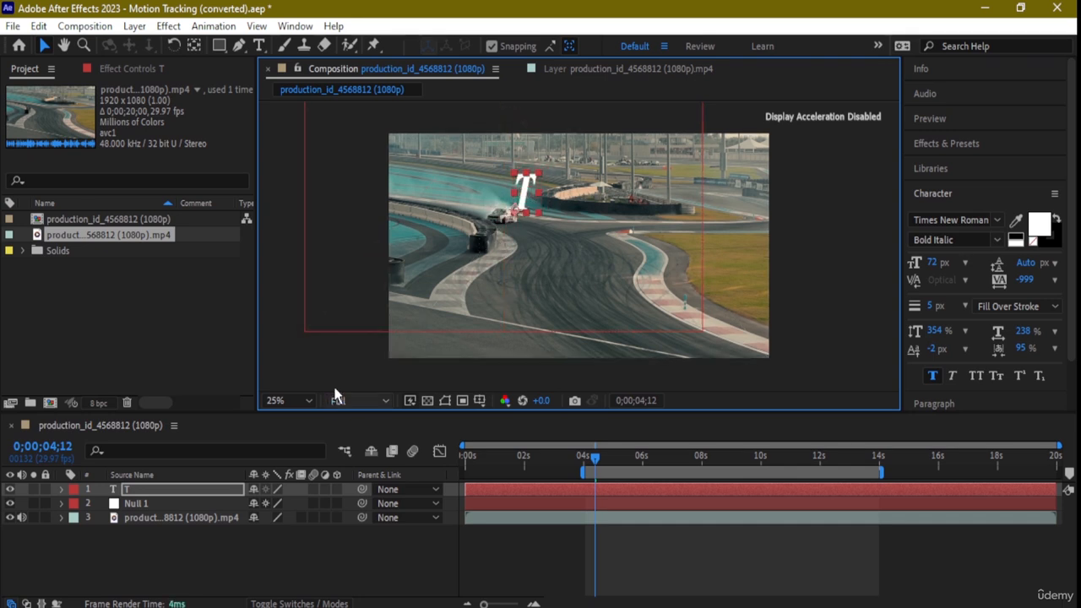
# - Parent the T text layer to Null 1
pyautogui.click(363, 490)
pyautogui.moveTo(362, 492); pyautogui.dragTo(184, 511)
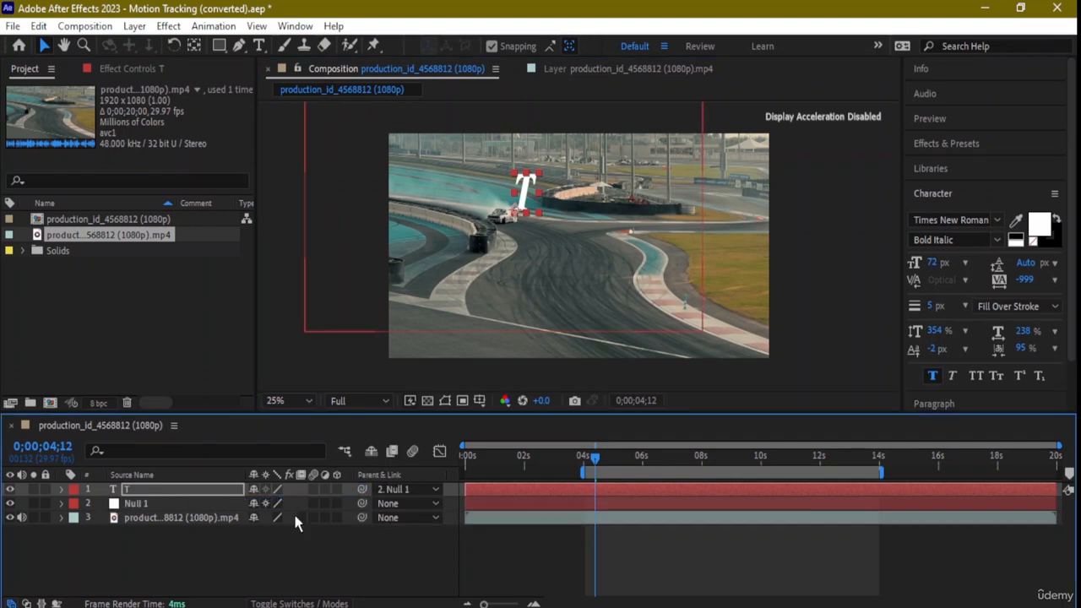
pyautogui.moveTo(362, 490); pyautogui.dragTo(180, 511)
# - Show the track matte options for the layers and set Null 1 as the T text layer's track matte
pyautogui.click(318, 601)
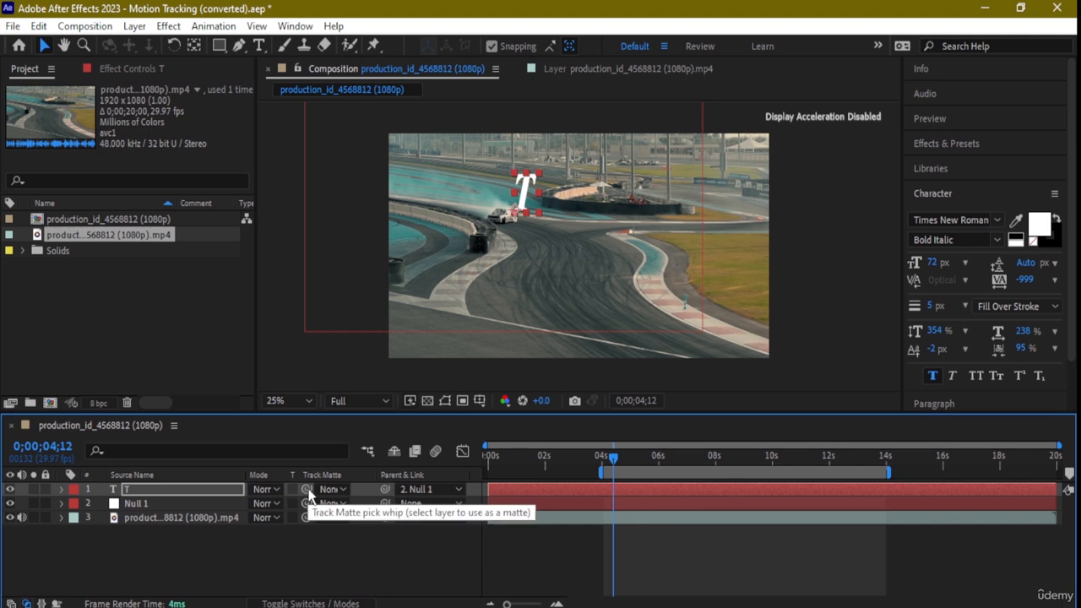
pyautogui.moveTo(306, 489); pyautogui.dragTo(202, 503)
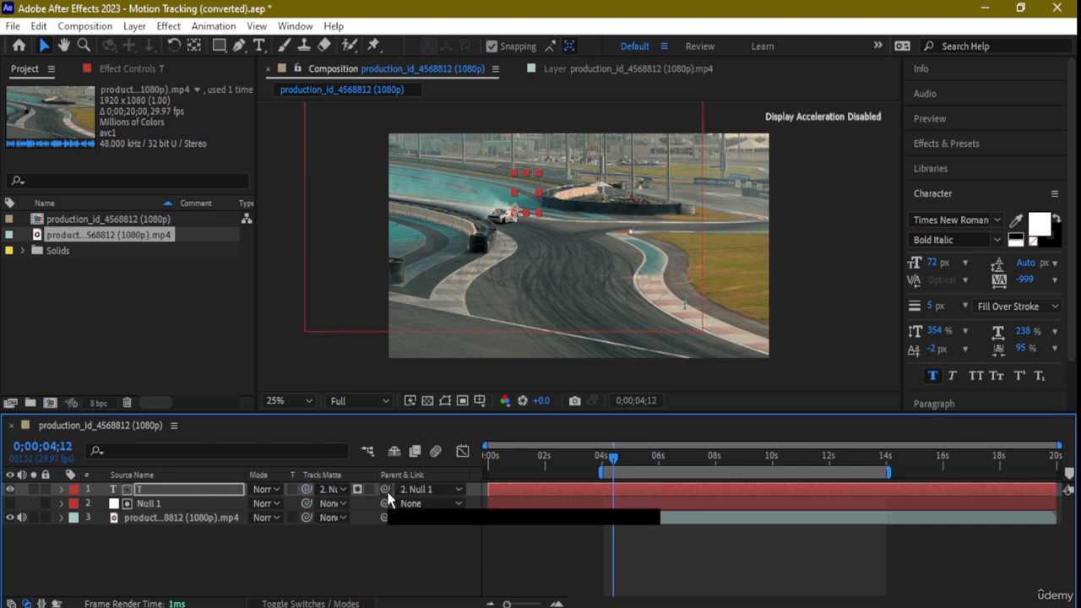
pyautogui.moveTo(306, 505); pyautogui.dragTo(314, 500)
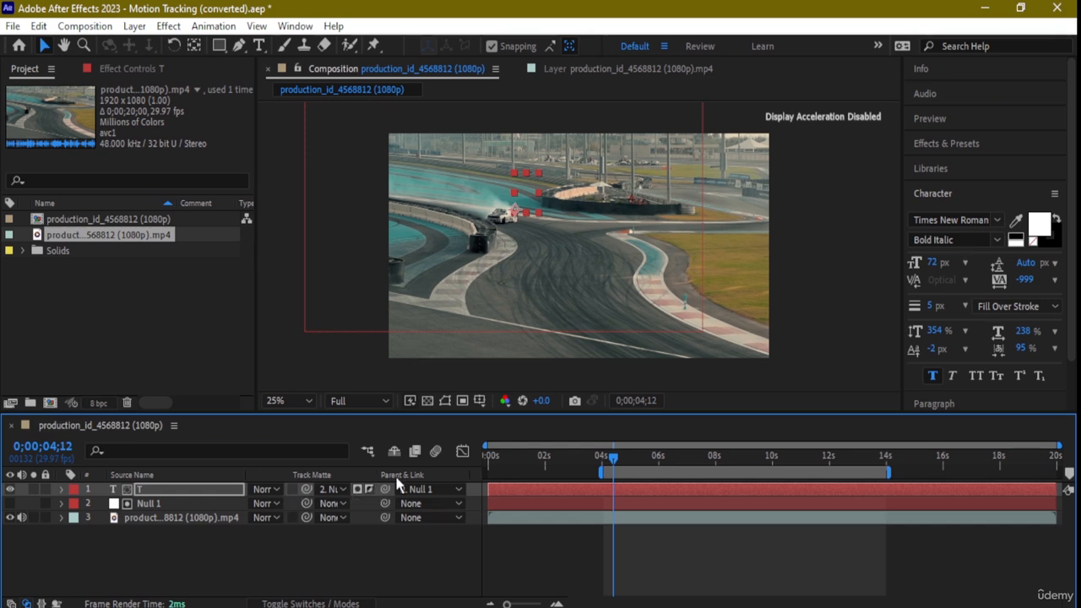
# - Preview the composition from 0;00;04;02 and again from 0;00;04;10 to check that the T text follows the drifting car
pyautogui.moveTo(614, 463); pyautogui.dragTo(603, 464)
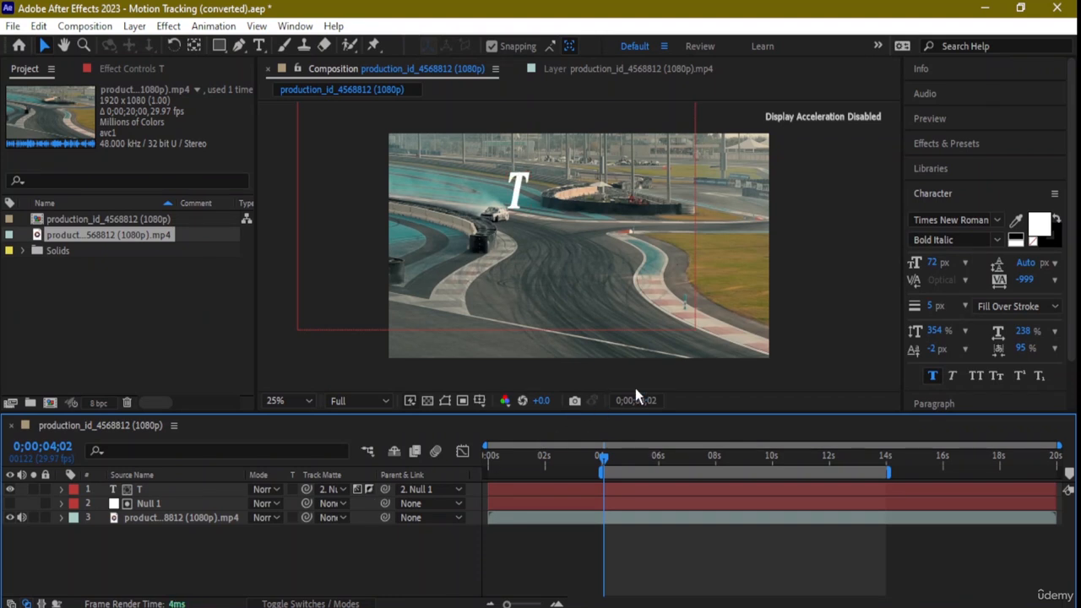
pyautogui.press('space')
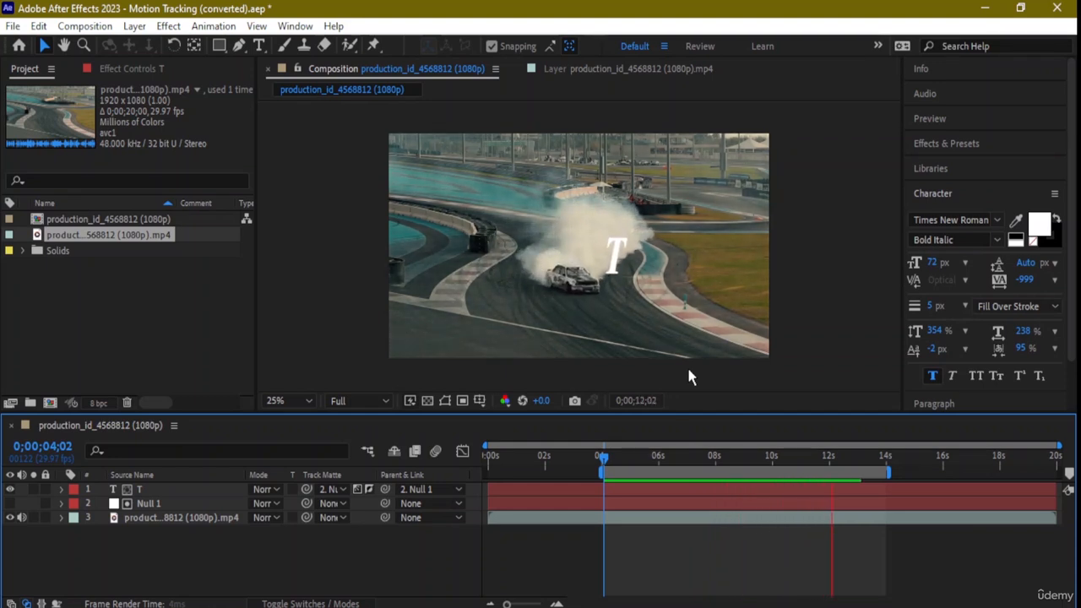
pyautogui.press('space')
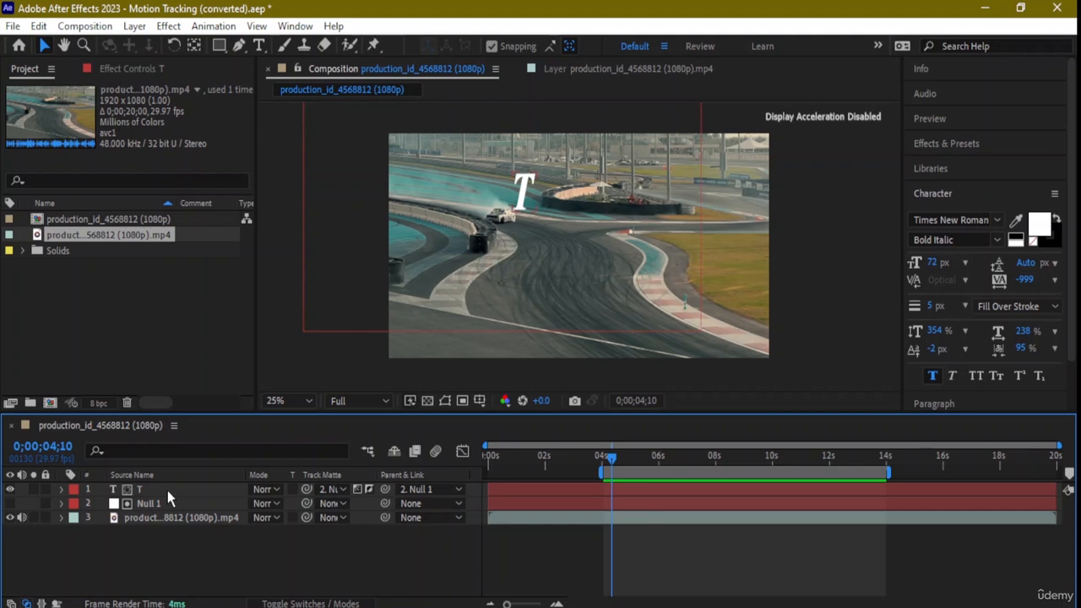
pyautogui.press('space')
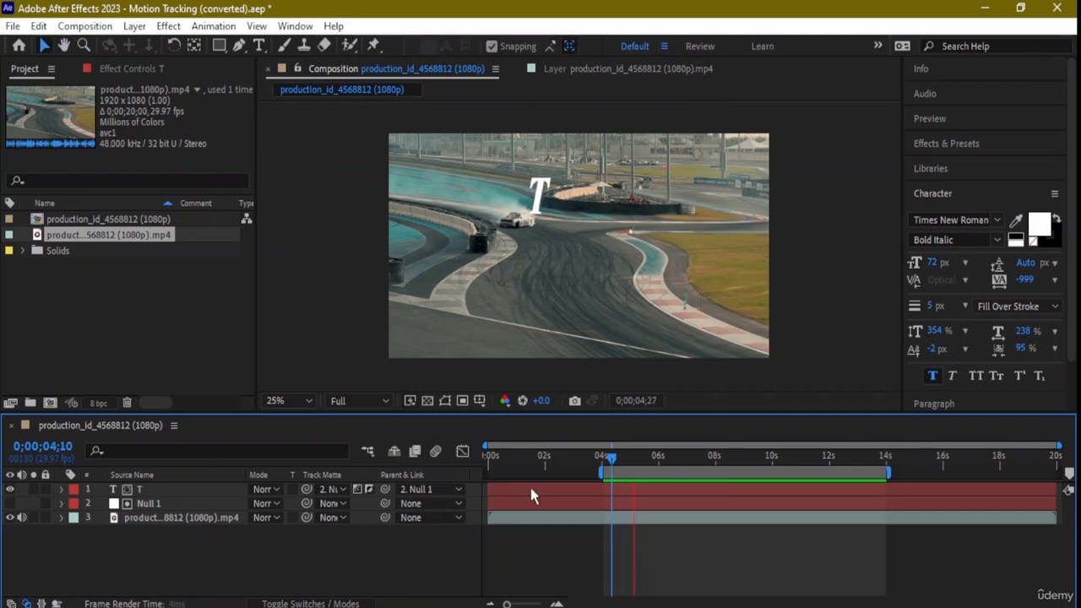